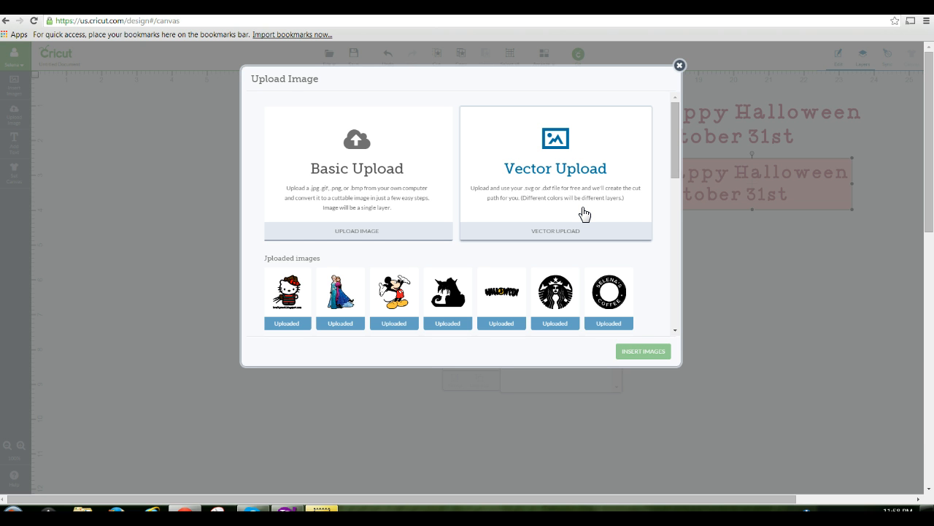
- Bring in the jack skellington picture with Basic Upload and classify it as a simple image for cleanup
click(332, 181)
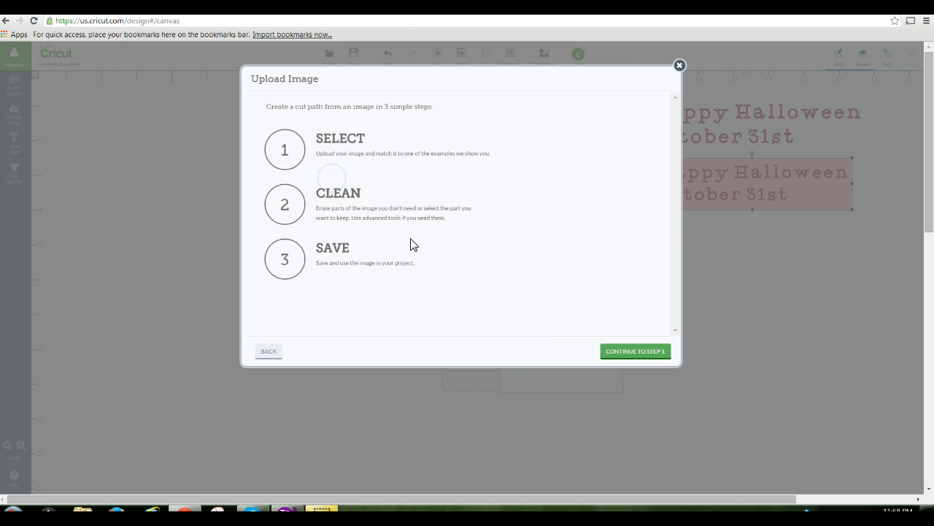
click(626, 351)
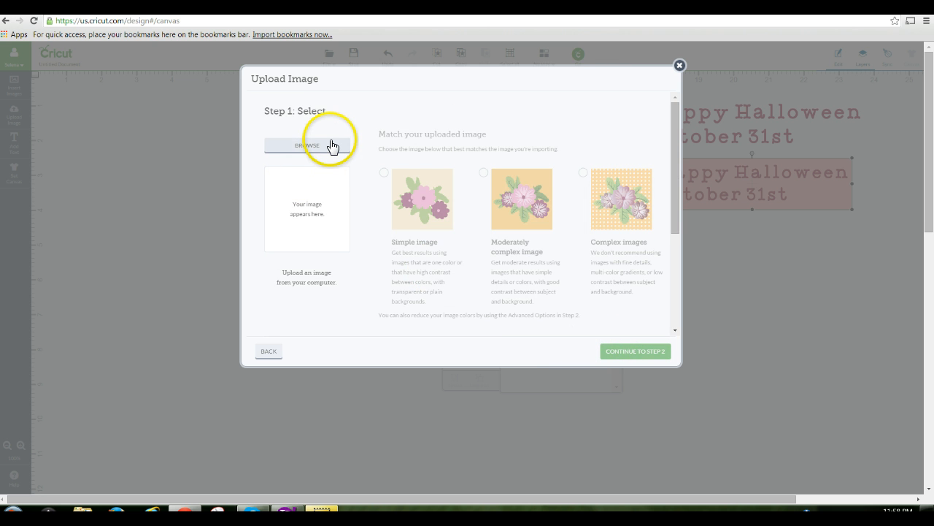
click(329, 146)
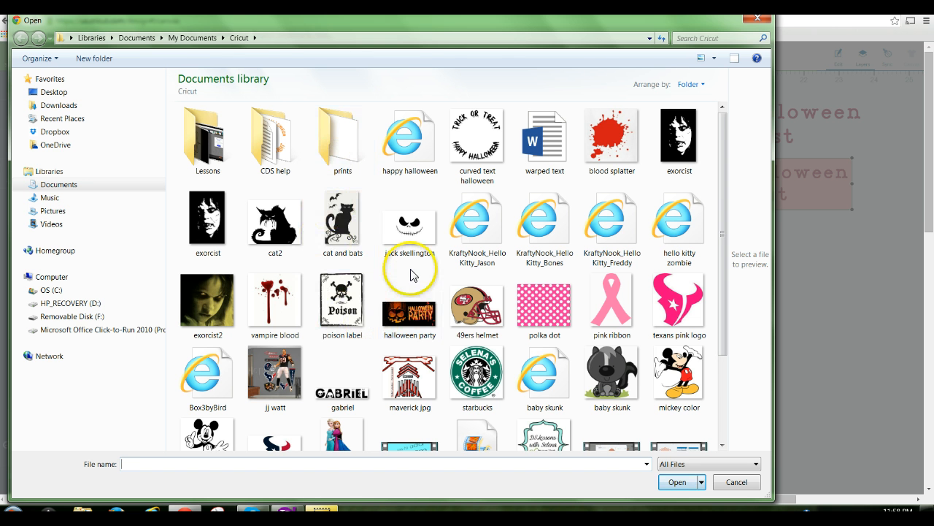
double_click(411, 232)
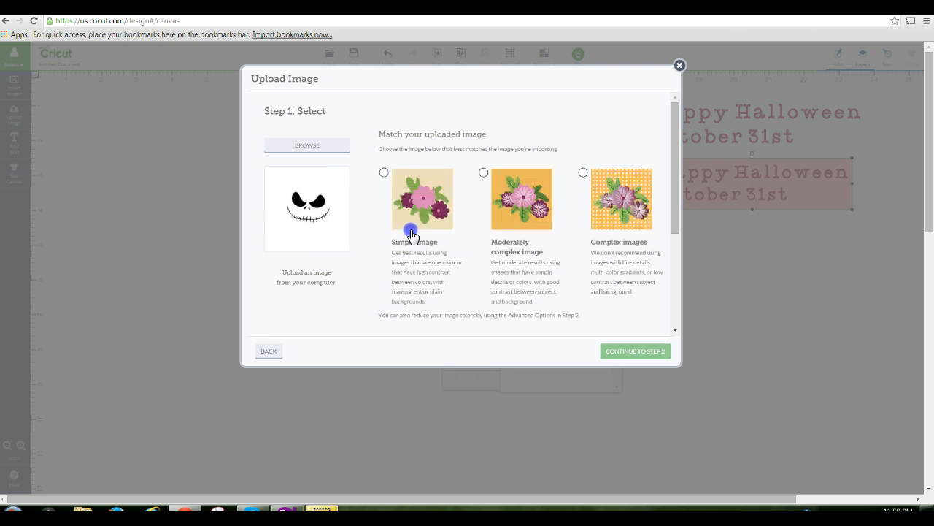
click(383, 173)
click(420, 247)
click(384, 173)
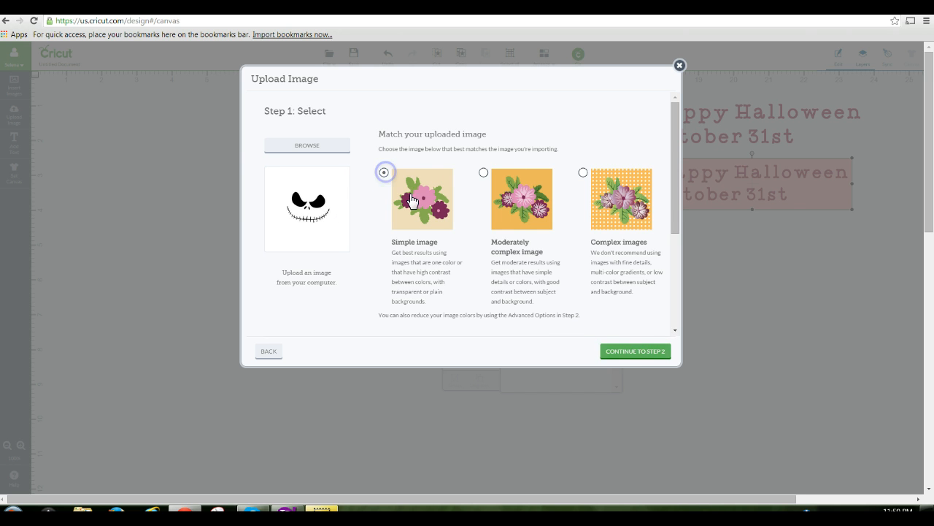
click(634, 352)
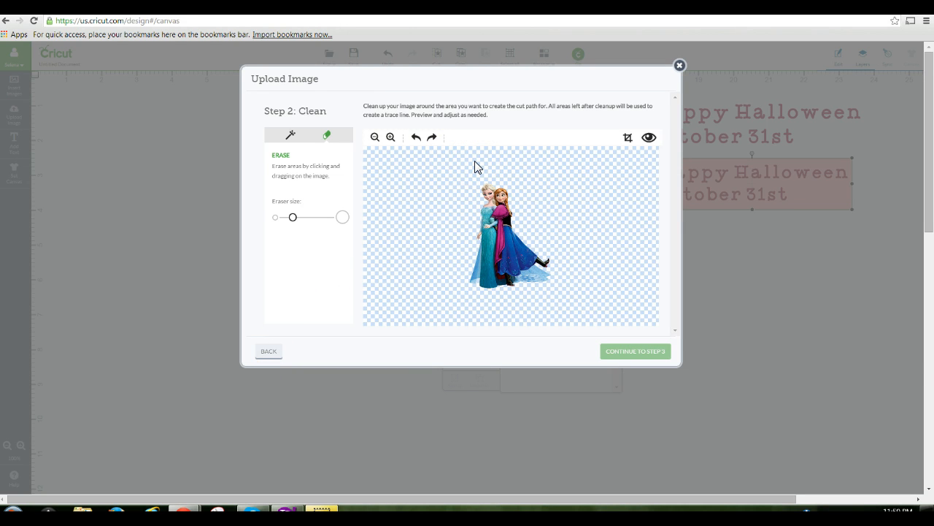
- Preview the cut path of the uncleaned jack skellington image, showing the whole picture, and return to the normal view
click(549, 160)
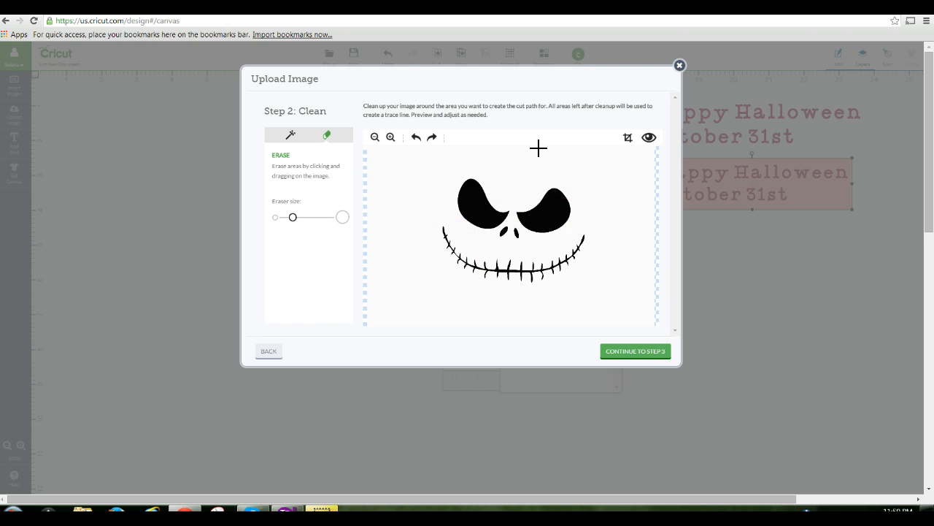
click(375, 136)
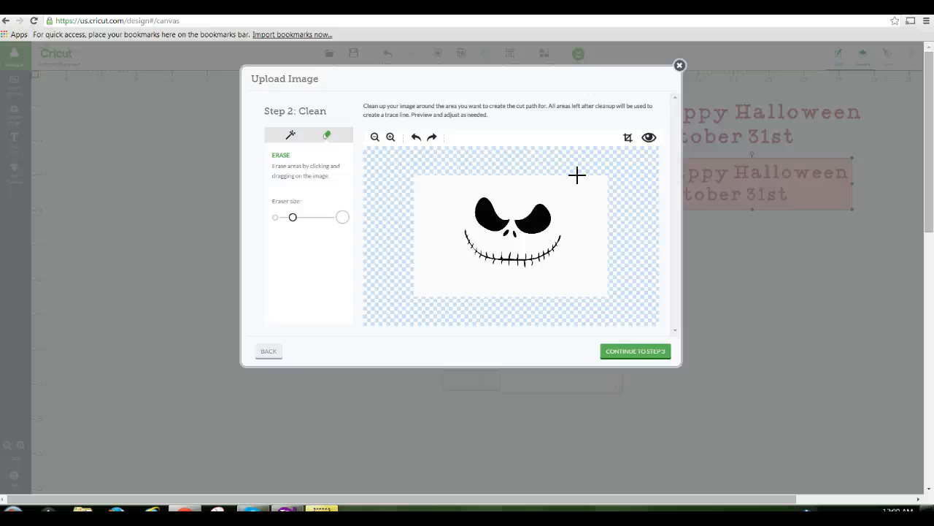
click(649, 139)
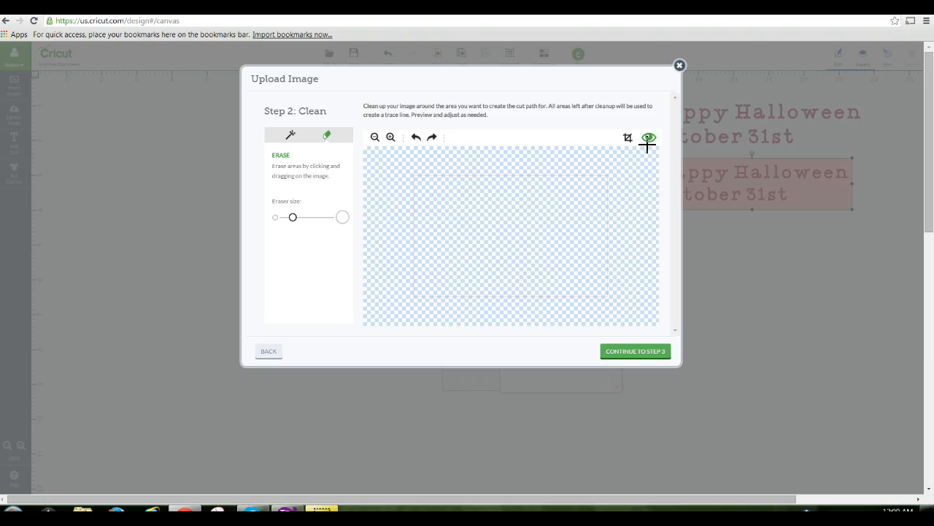
click(648, 139)
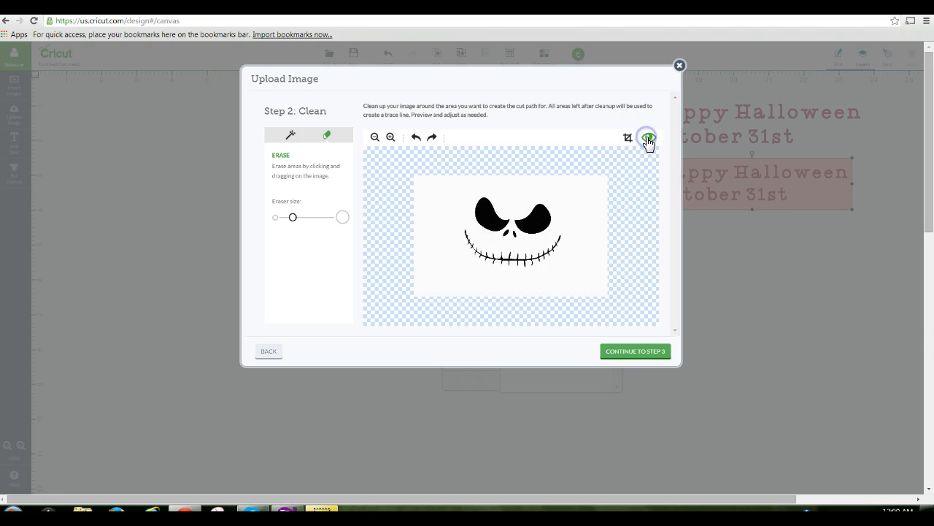
- Remove the white background around the face with Select & Delete and check the resulting cut lines in the preview
click(290, 138)
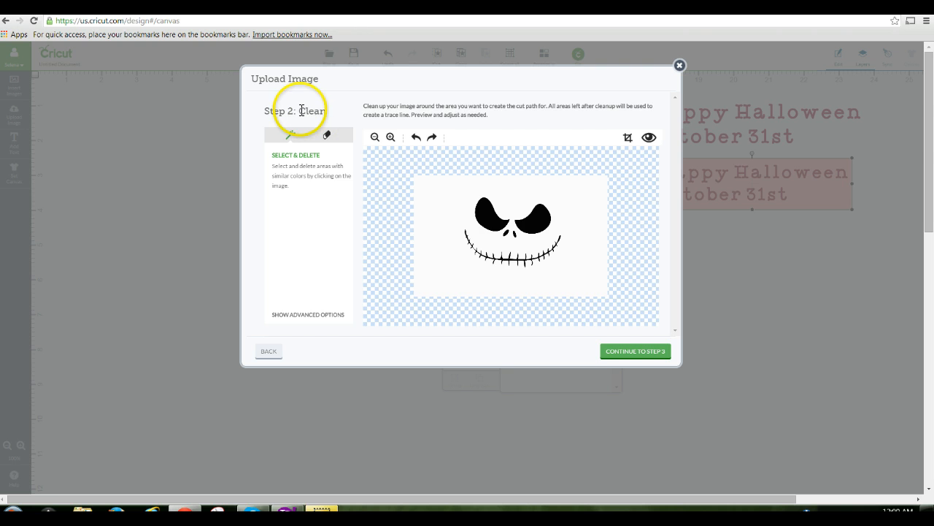
click(505, 193)
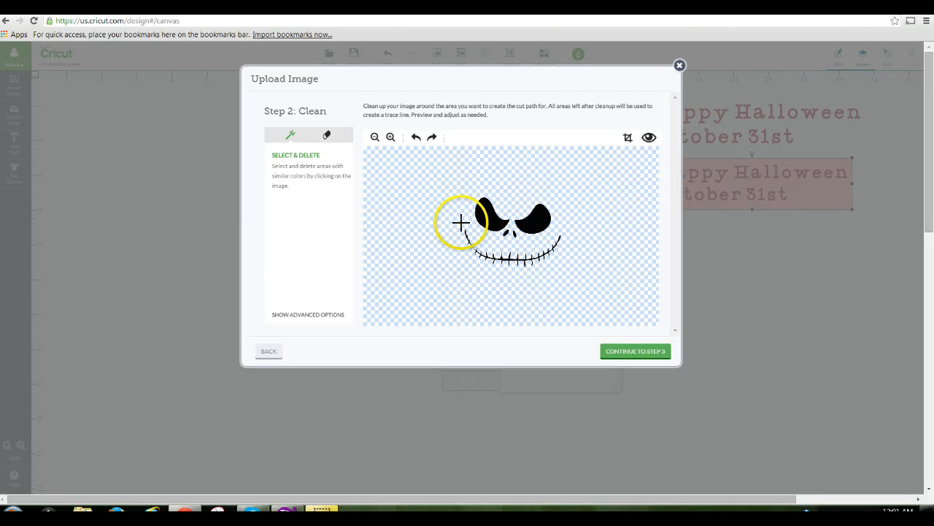
click(649, 138)
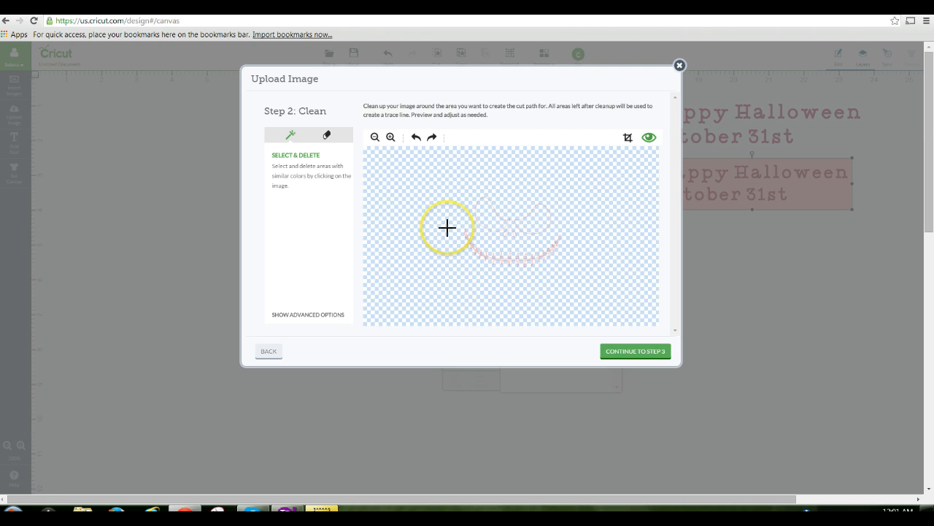
click(649, 137)
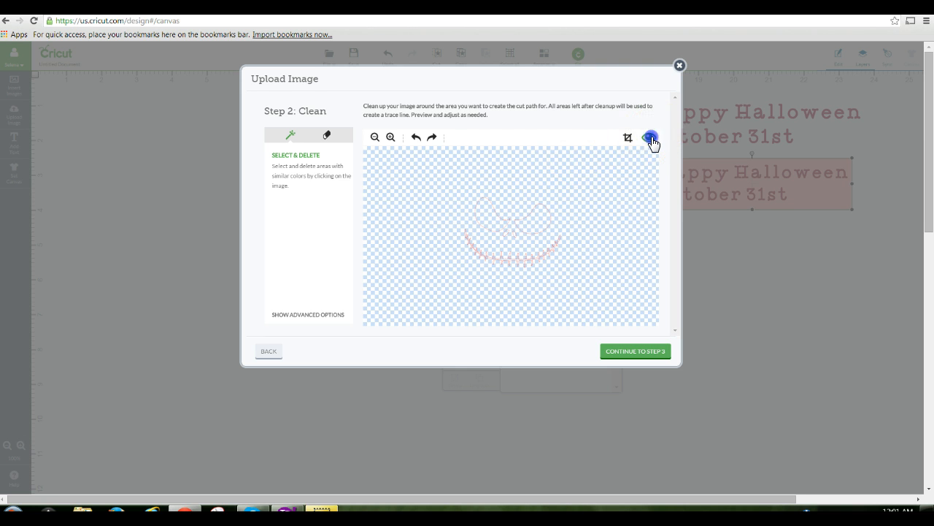
click(629, 295)
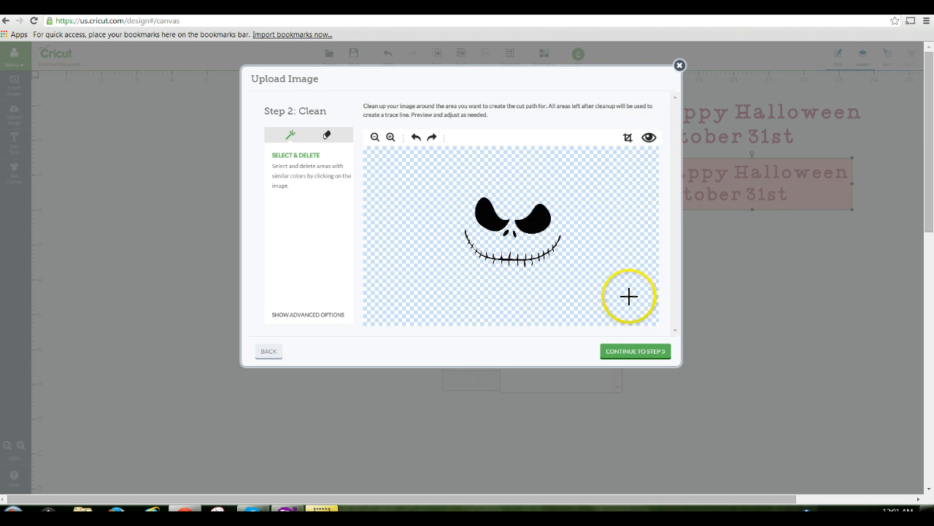
- Save the cleaned image as jack skellington with the original image not preserved within the shape
click(650, 356)
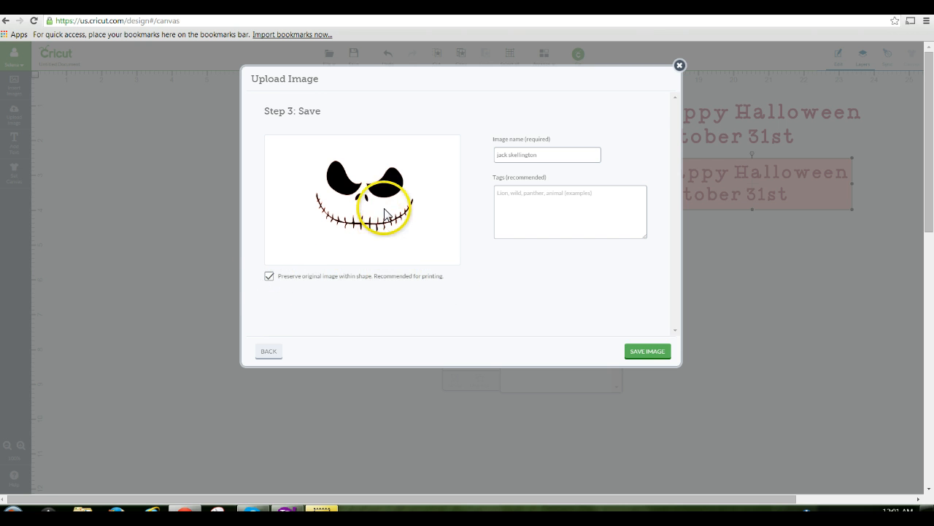
click(268, 276)
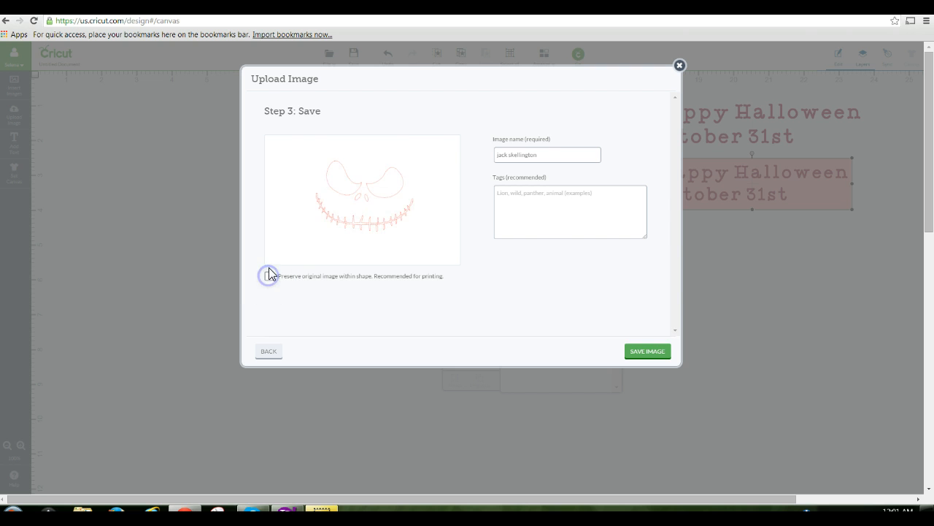
click(644, 353)
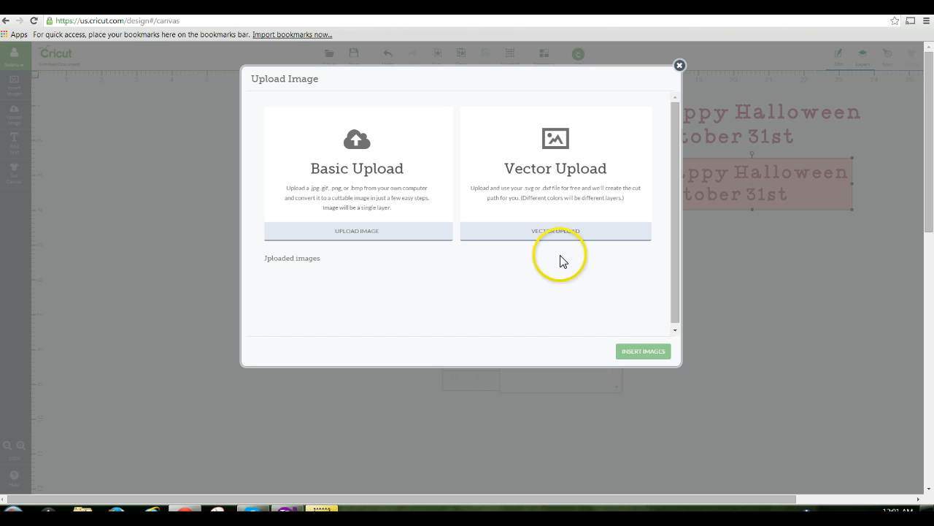
- Insert the uploaded jack skellington face on the canvas and place it beneath the pink Happy Halloween text box
click(288, 291)
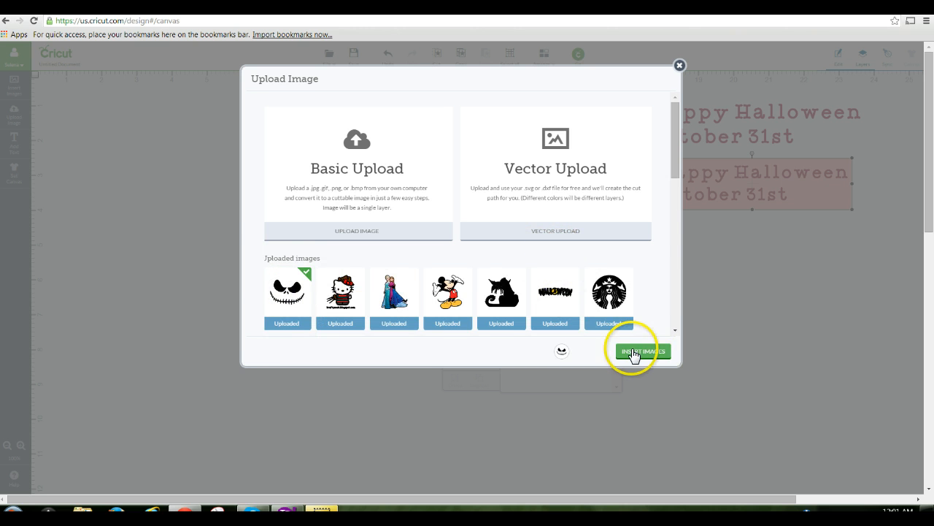
click(632, 353)
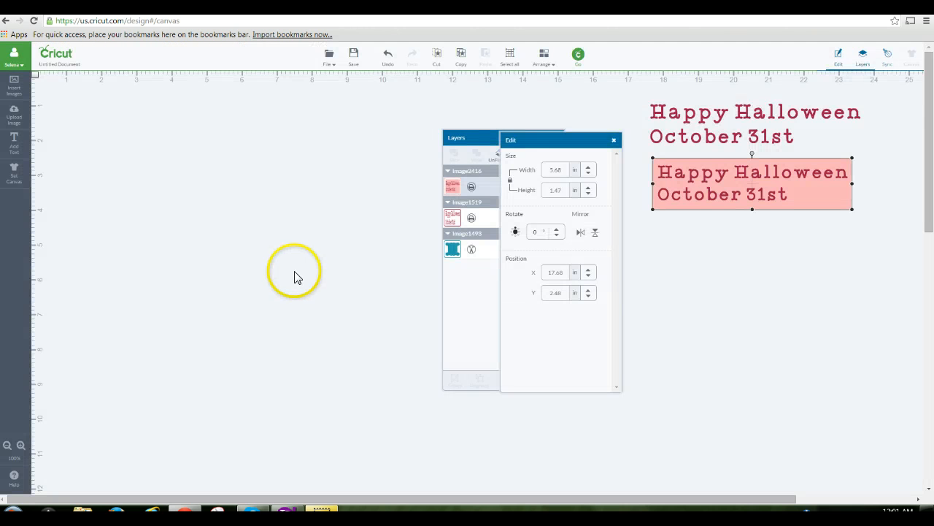
drag(246, 271, 151, 162)
drag(483, 143, 362, 135)
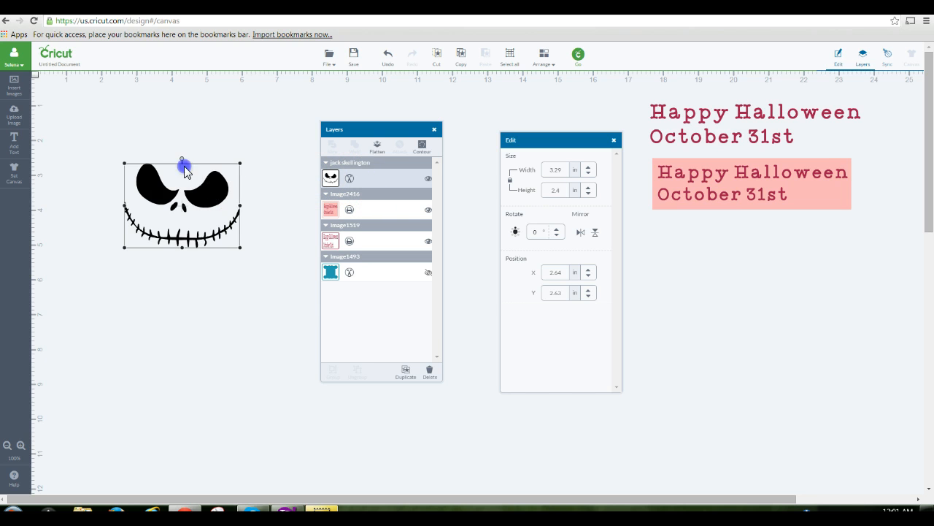
drag(184, 170, 759, 261)
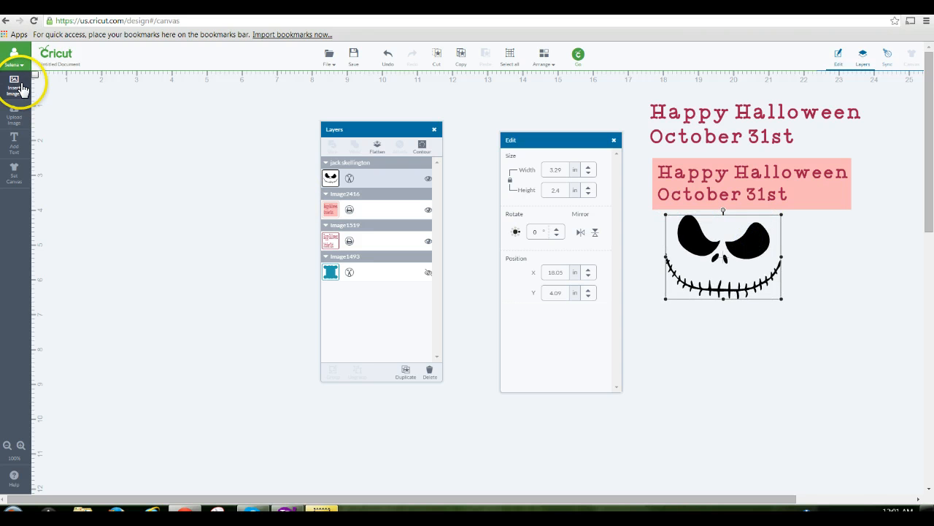
- Bring in the texans logo picture with a new Basic Upload and classify it as a simple image for cleanup
click(26, 117)
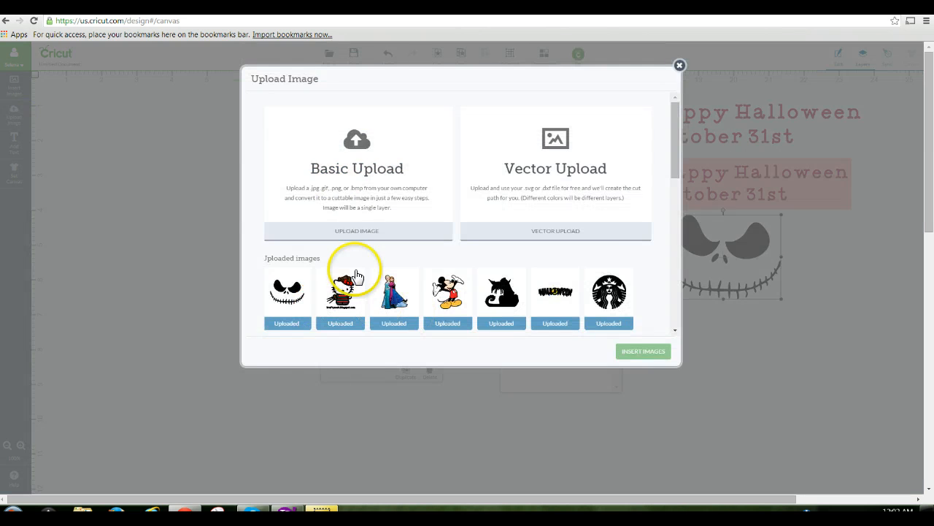
click(354, 173)
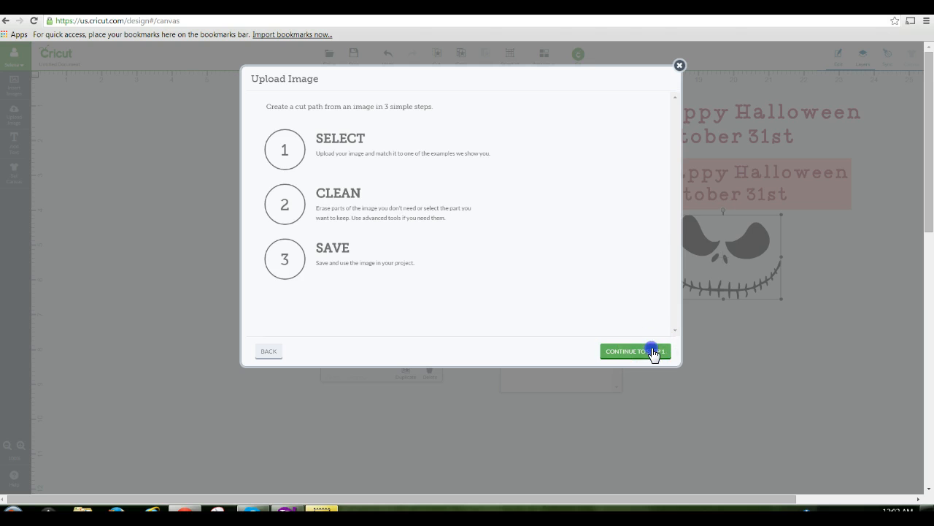
click(653, 352)
click(338, 145)
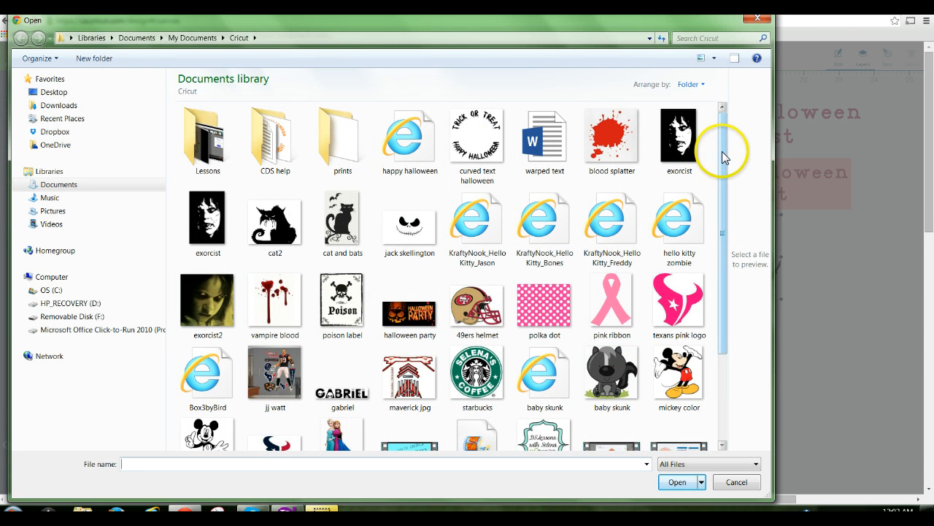
drag(722, 151, 734, 267)
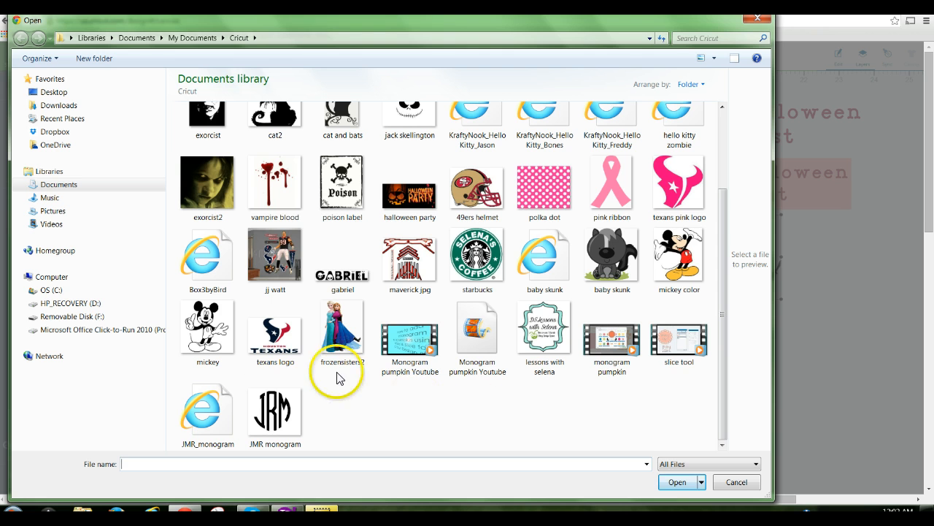
double_click(288, 337)
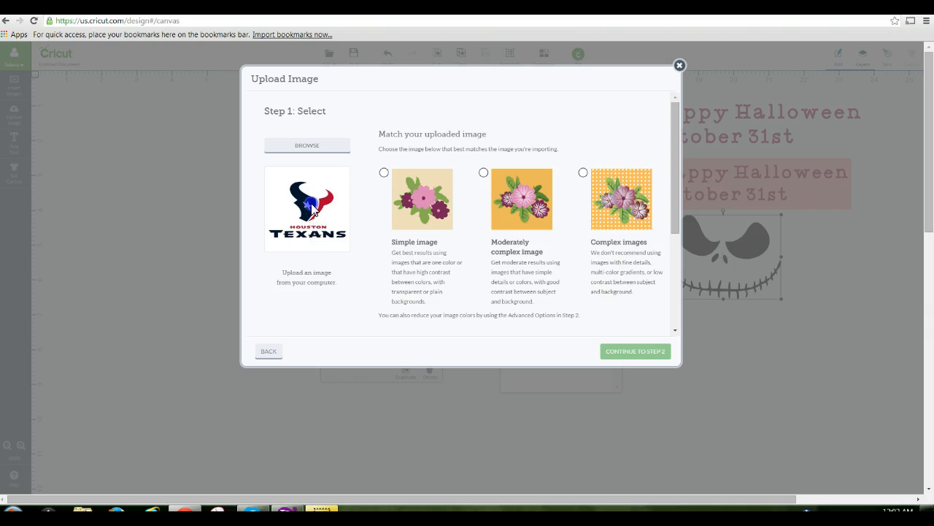
click(383, 172)
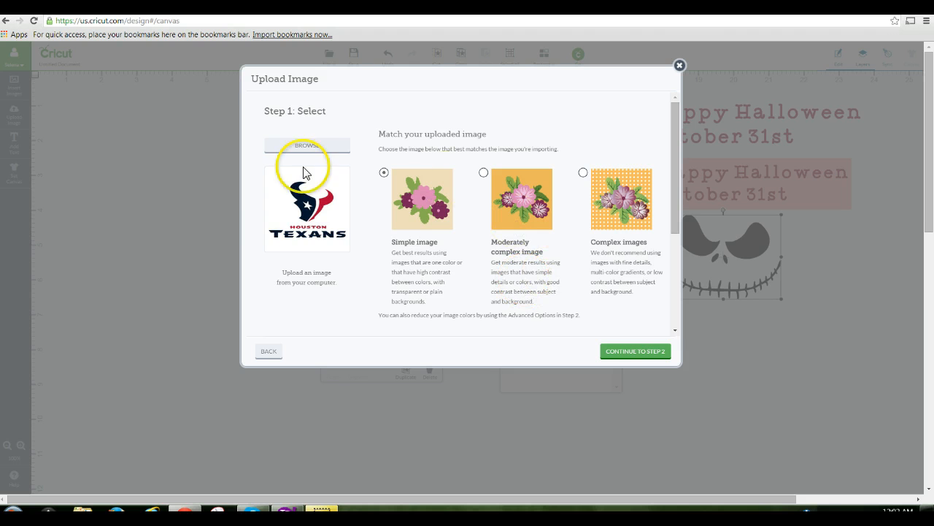
click(632, 353)
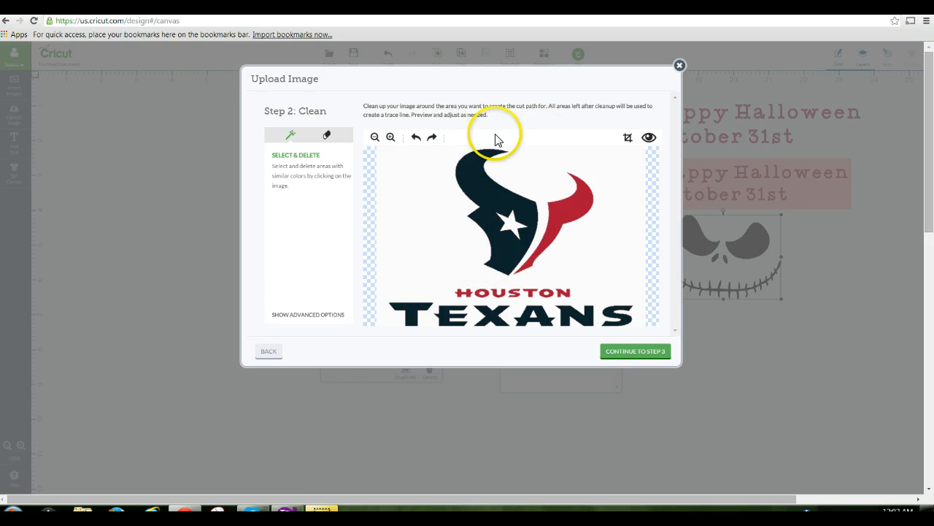
- Remove the logo's white background and the first two letters of TEXANS with Select & Delete
click(373, 138)
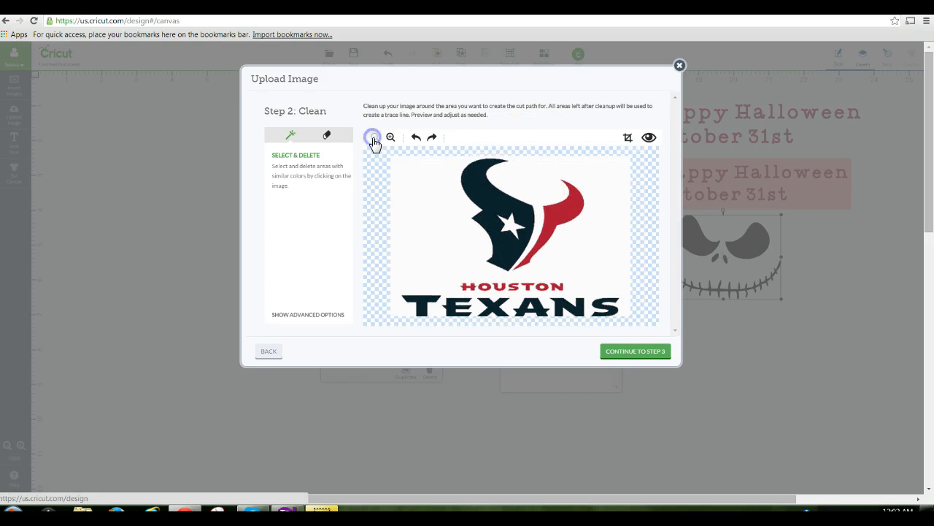
click(455, 218)
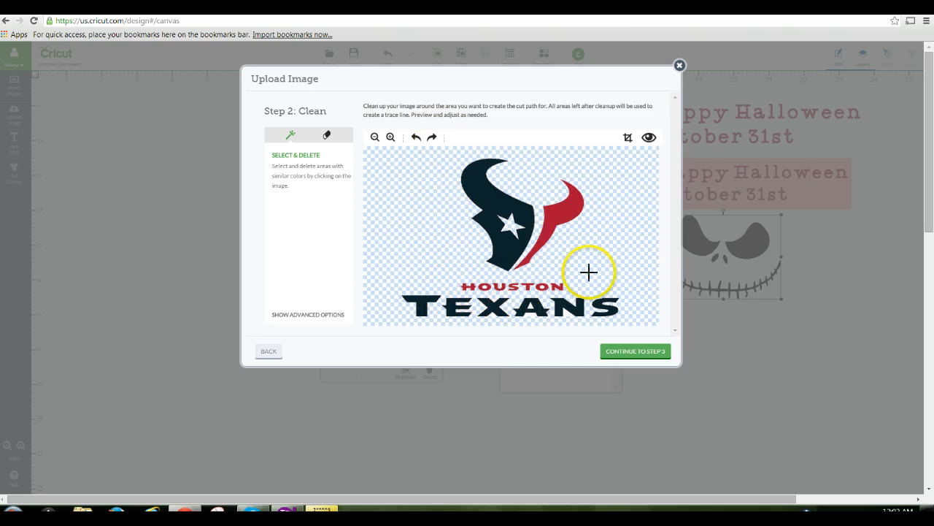
click(416, 302)
- Erase the remaining TEXANS lettering with the eraser enlarged to nearly its maximum size
click(329, 136)
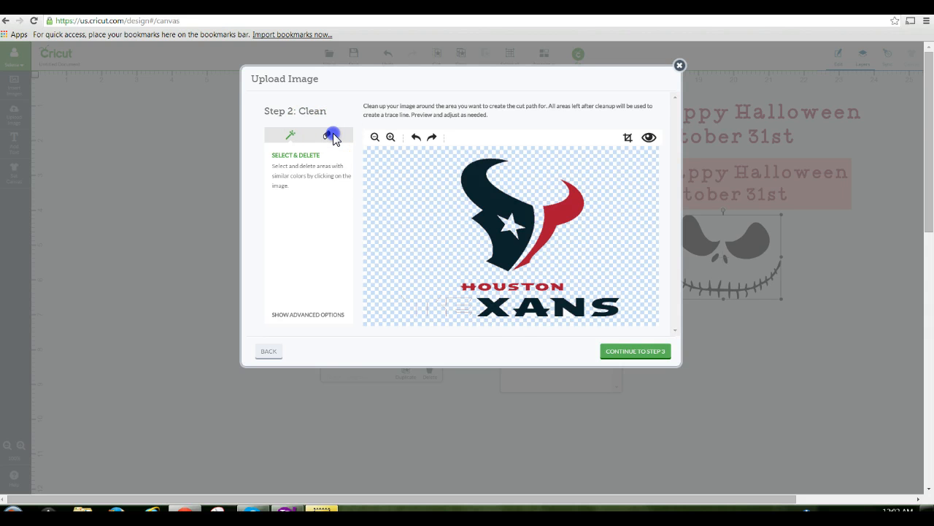
click(490, 306)
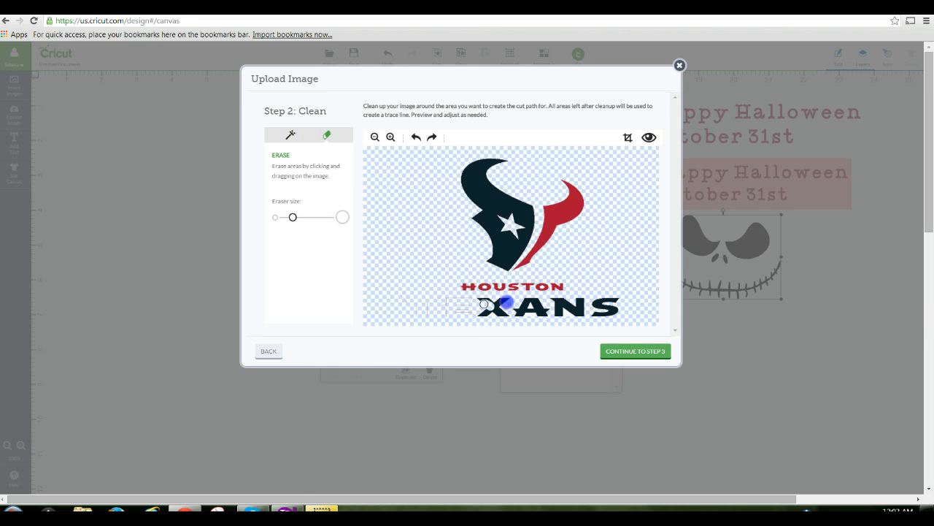
drag(293, 217, 332, 216)
drag(480, 313, 555, 313)
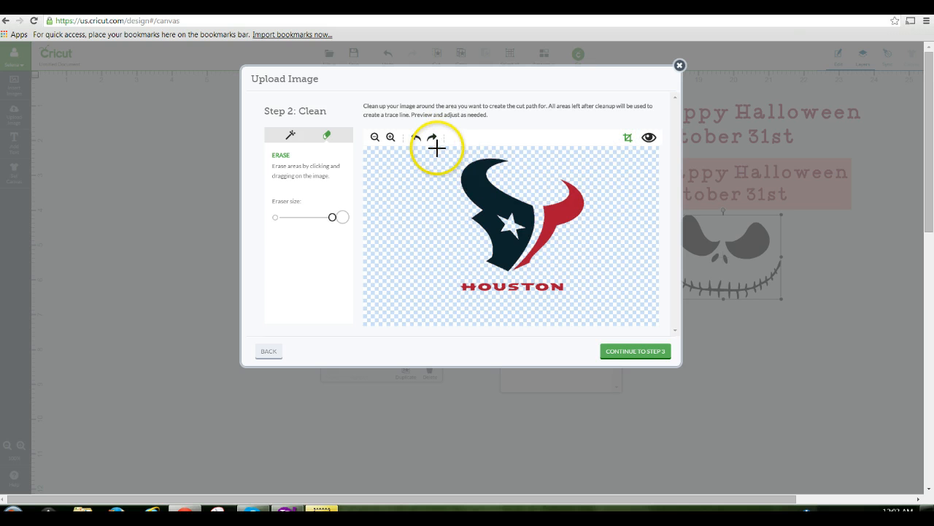
- Crop the logo to the bull's head, leaving out the HOUSTON lettering, and reduce the eraser size
drag(437, 148, 590, 274)
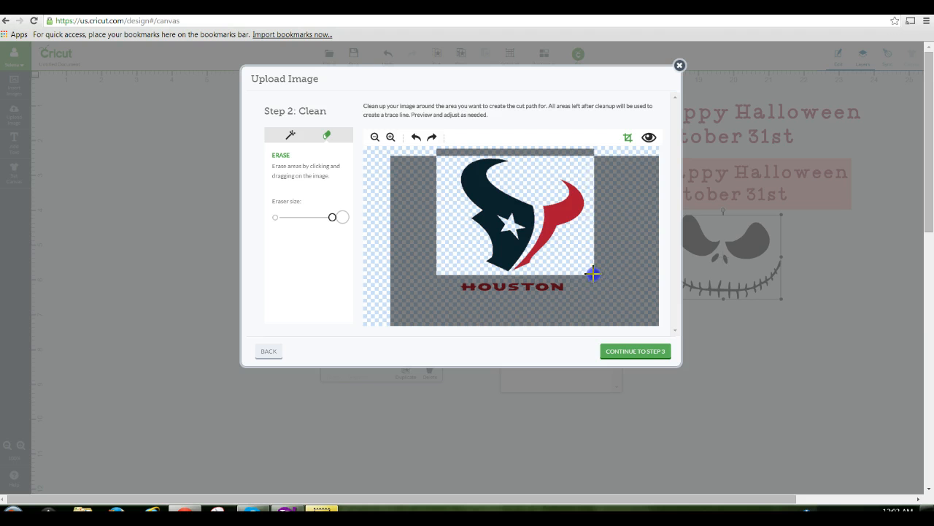
drag(589, 271, 591, 273)
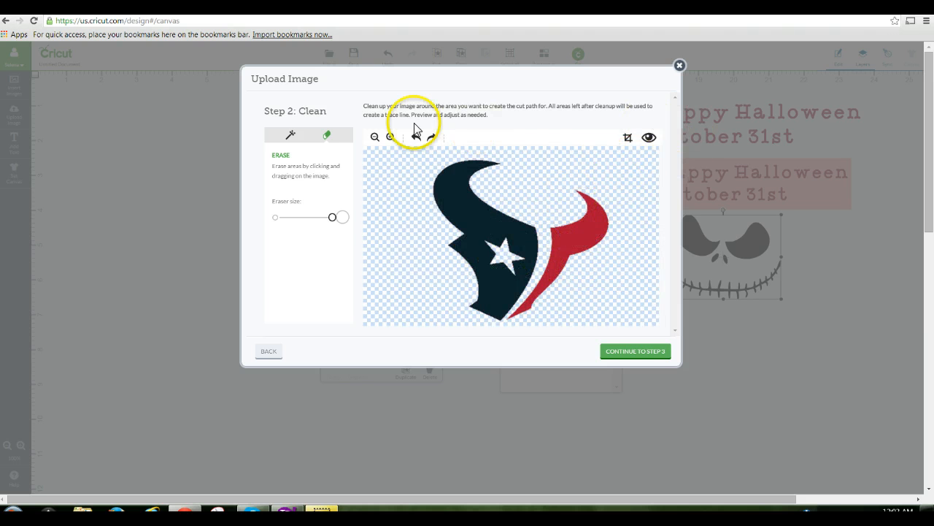
drag(332, 217, 287, 216)
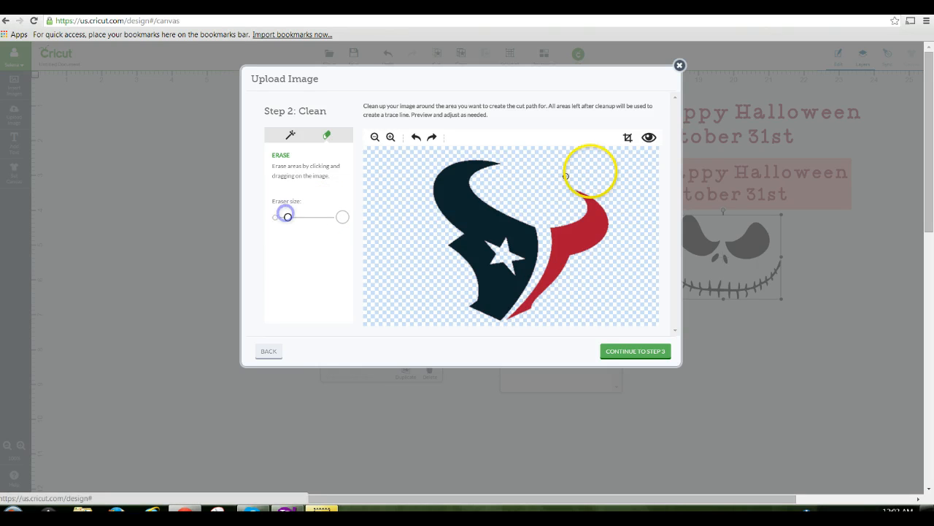
- Preview the cropped bull's head as cut lines and inspect the outline at different magnifications
click(649, 138)
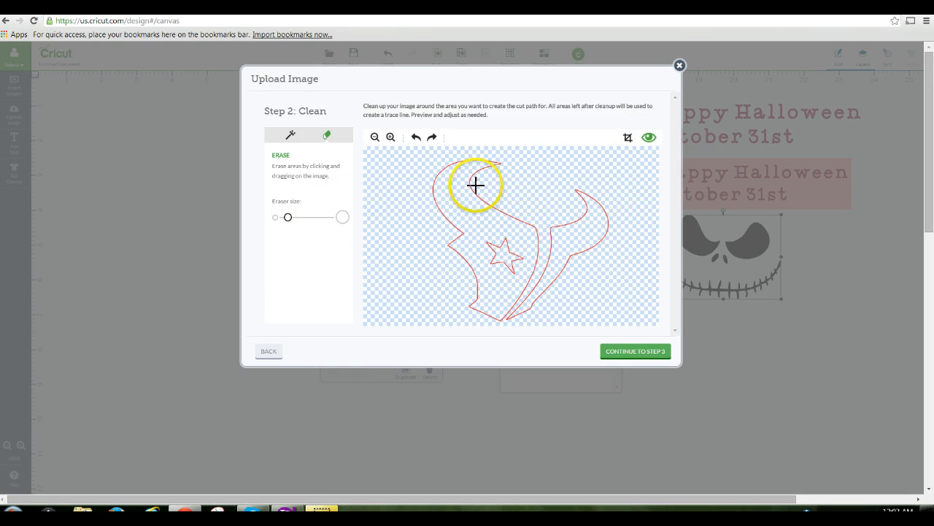
click(369, 139)
click(370, 139)
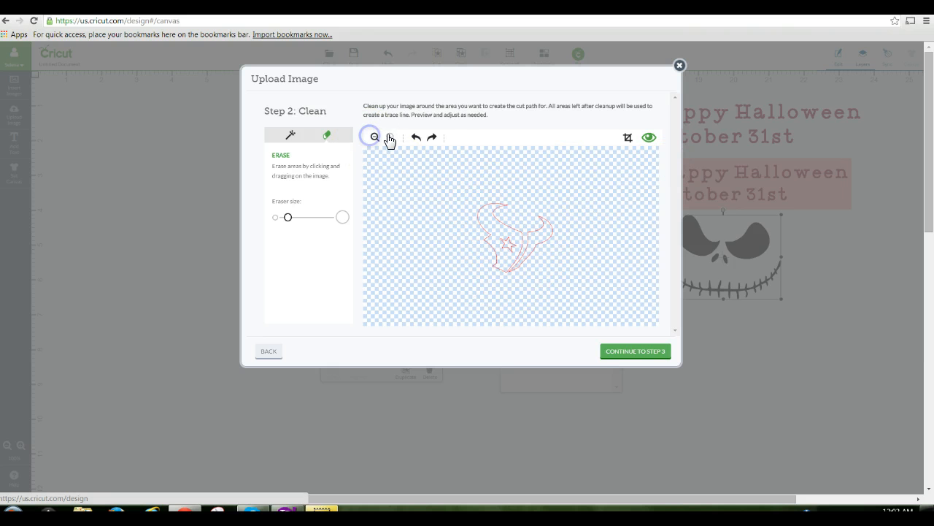
click(389, 138)
click(388, 138)
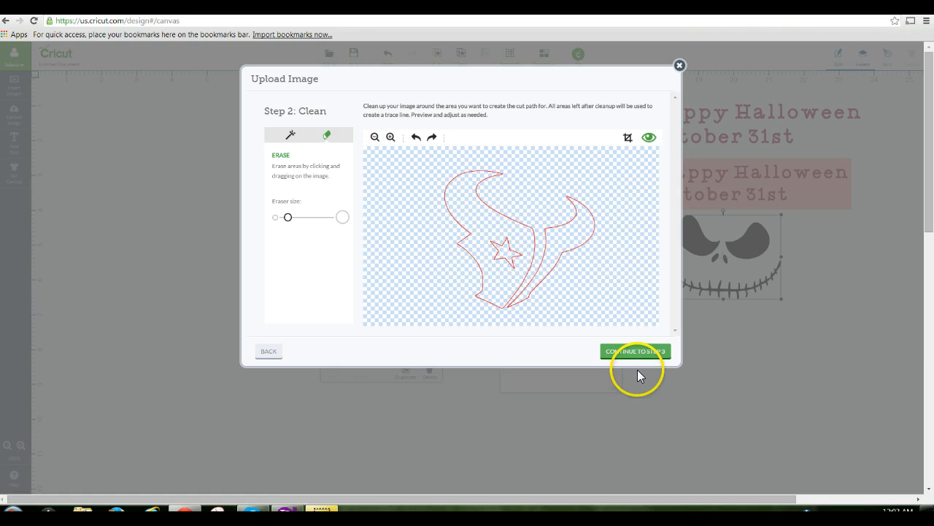
- Save the texans logo as a cut image without preserving the original image within the shape
click(640, 351)
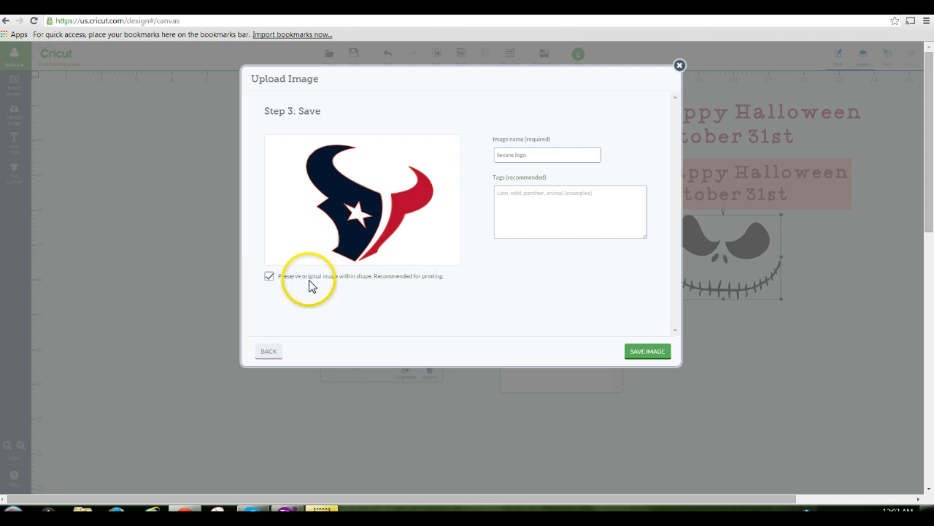
click(269, 276)
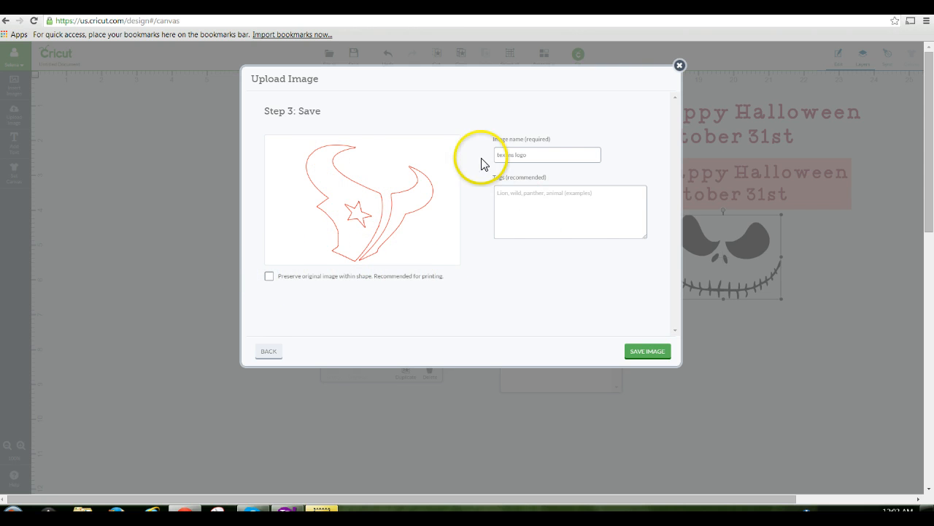
click(269, 276)
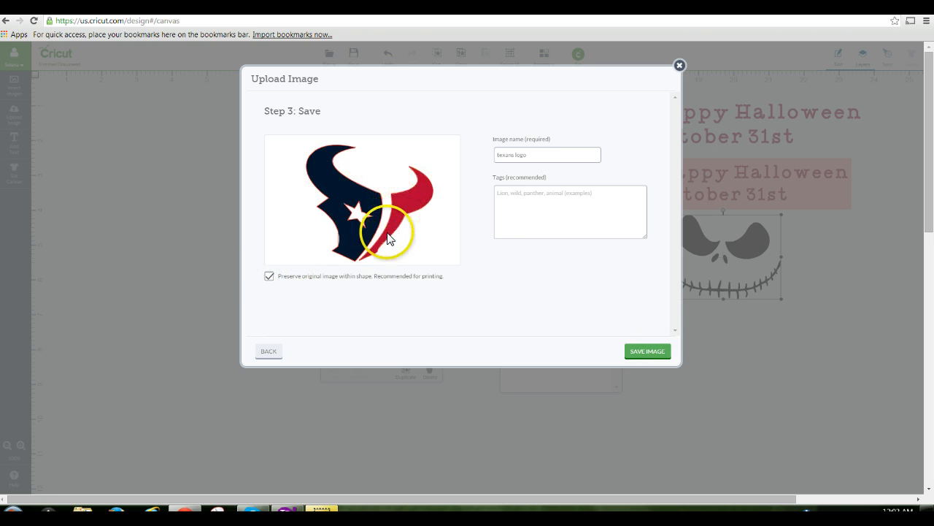
click(270, 276)
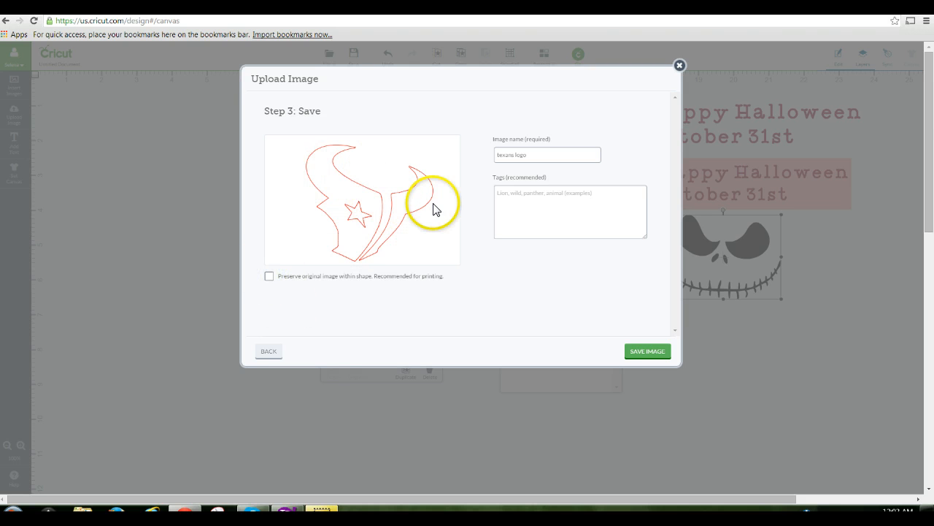
click(652, 352)
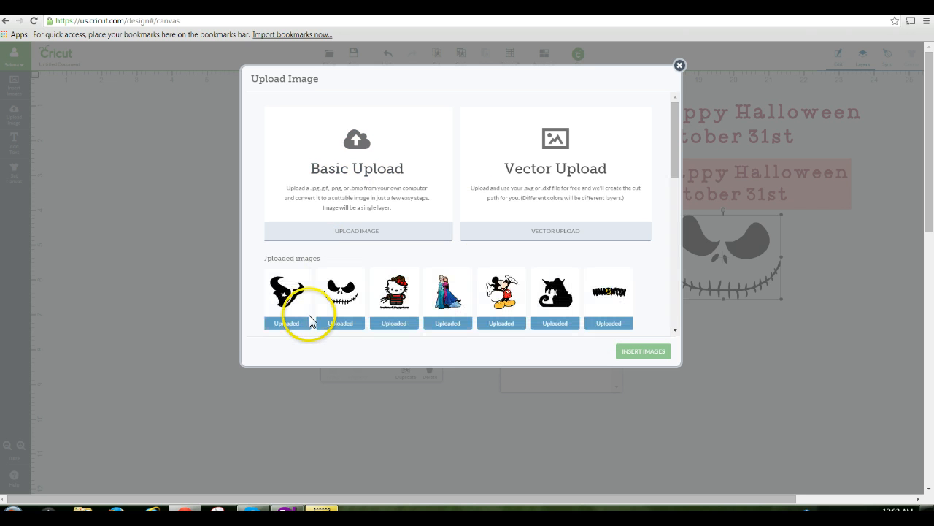
- Insert the uploaded texans logo on the canvas and enlarge it to about 4.33 by 3.96 in
click(294, 297)
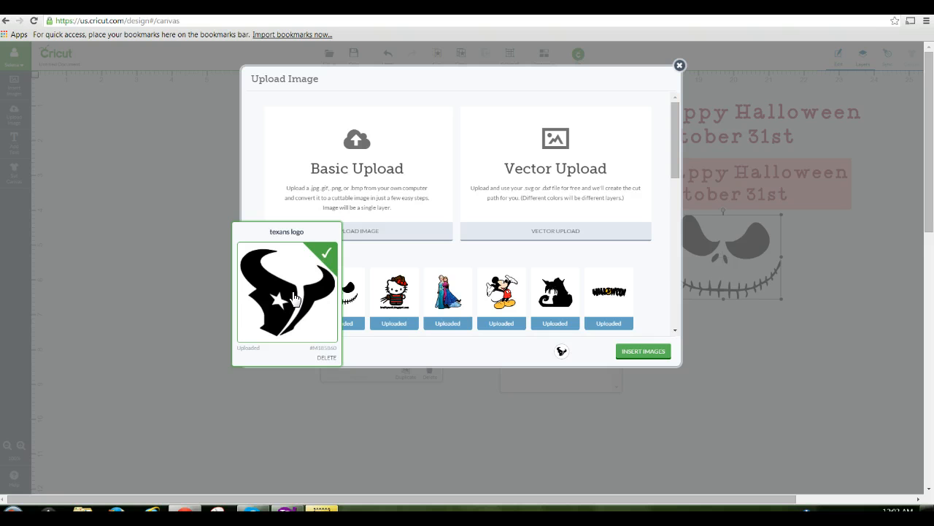
click(645, 354)
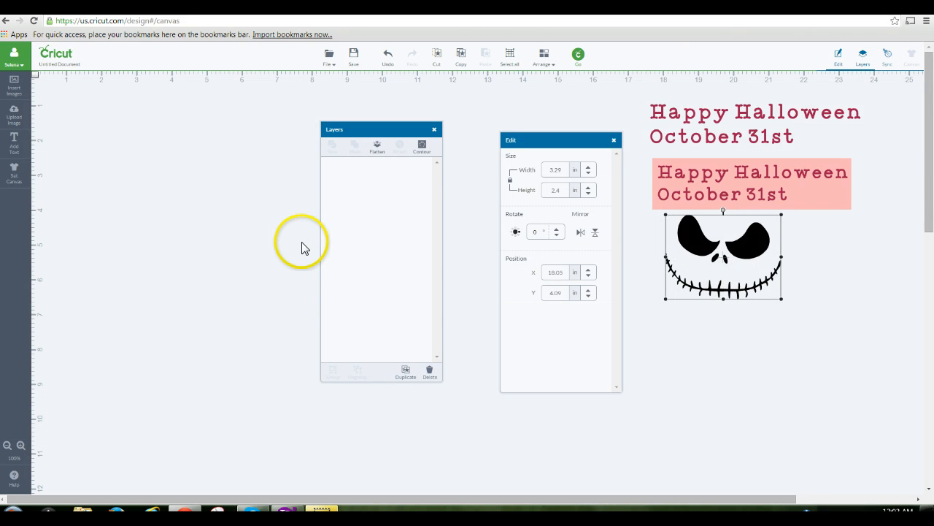
drag(282, 310, 141, 156)
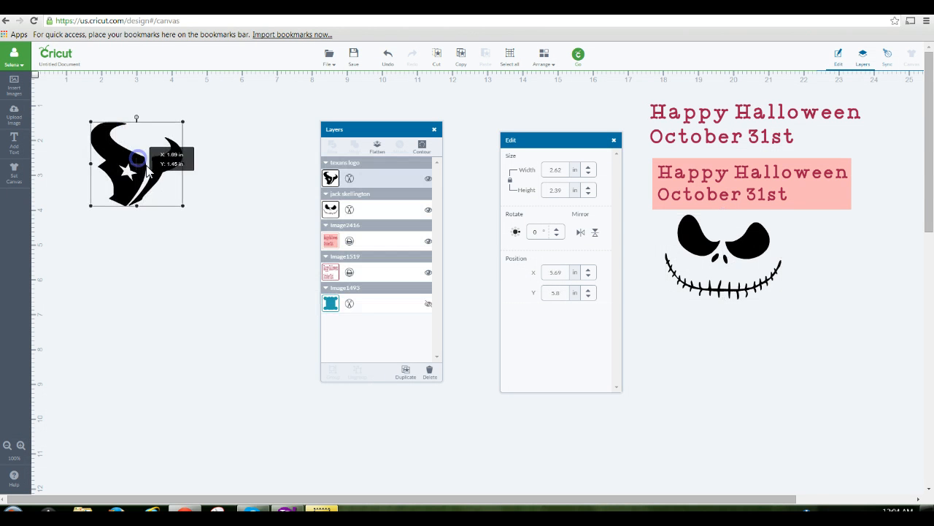
drag(183, 205, 240, 278)
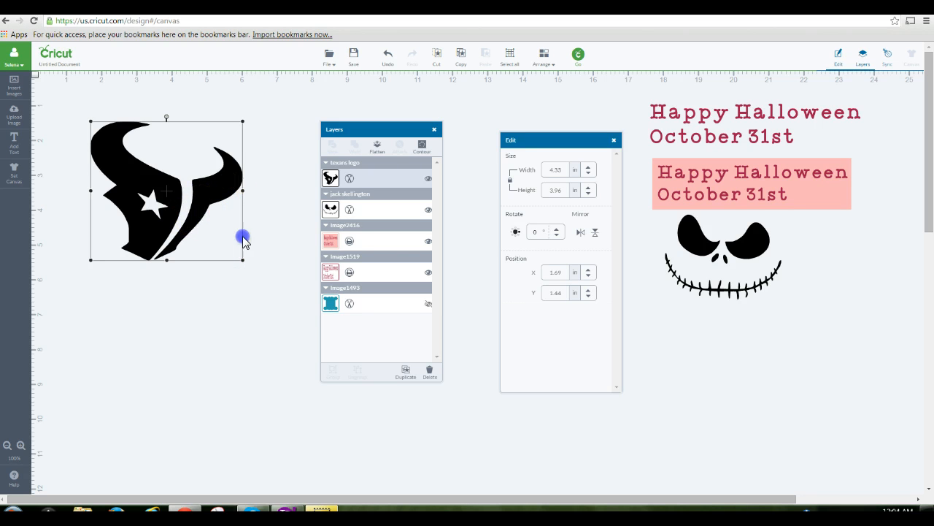
- Place the texans logo beneath the jack skellington face and deselect it
drag(244, 241, 274, 449)
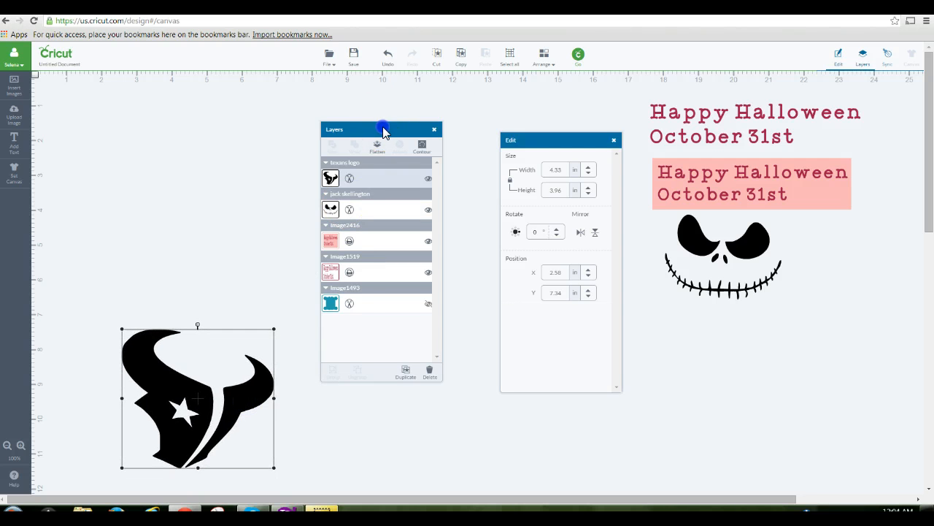
drag(384, 130, 424, 128)
drag(219, 348, 758, 378)
click(179, 173)
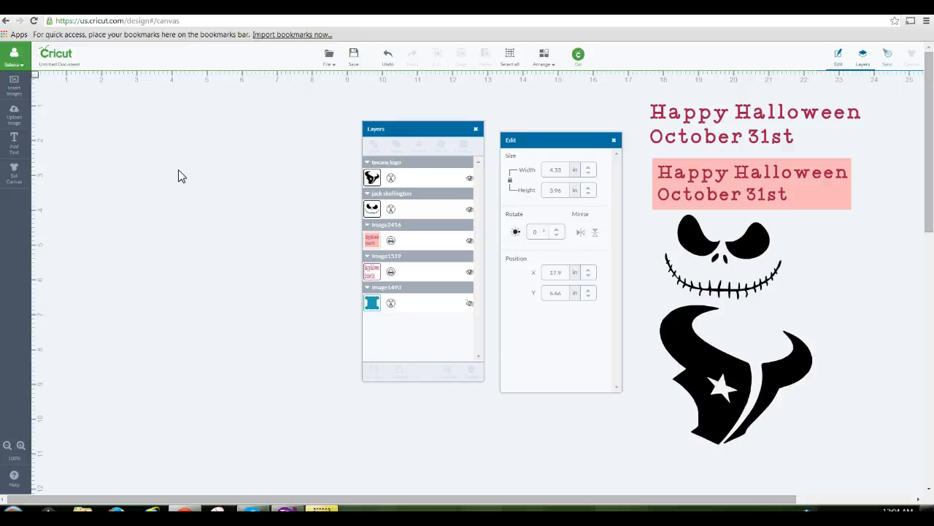
- Bring in the texans logo picture again with a new Basic Upload and classify it as a simple image for cleanup
click(15, 114)
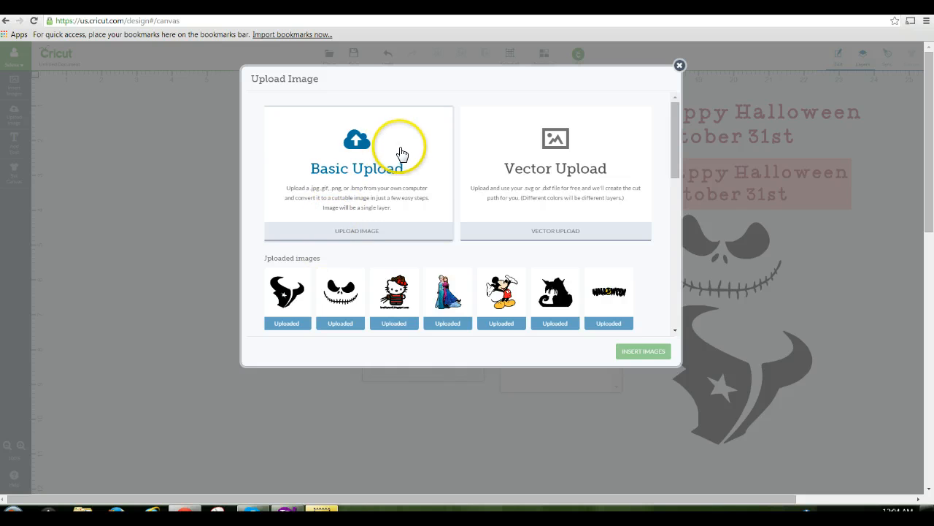
click(403, 154)
click(633, 348)
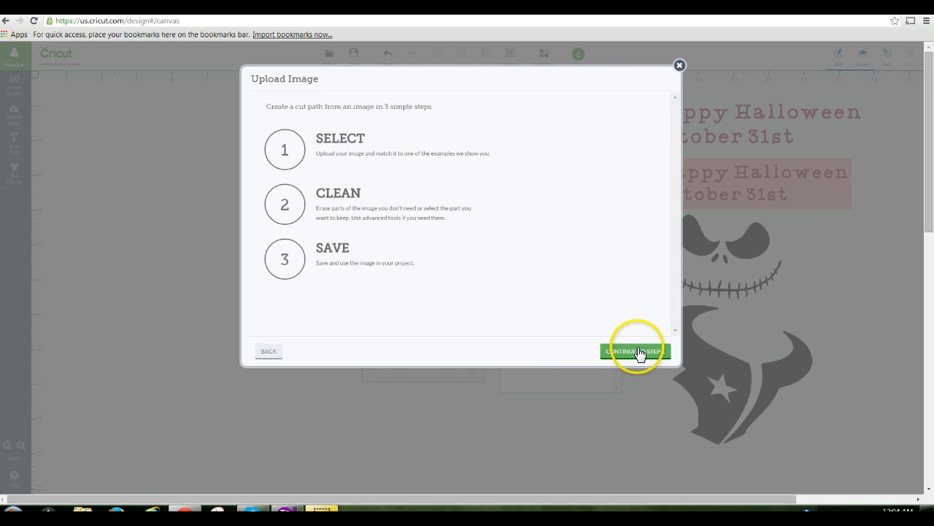
click(307, 143)
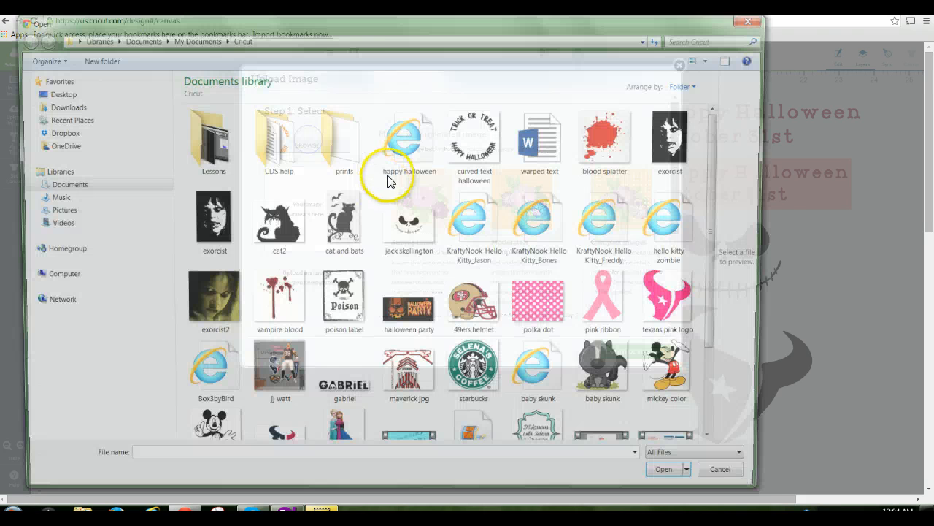
drag(721, 184, 730, 321)
double_click(276, 336)
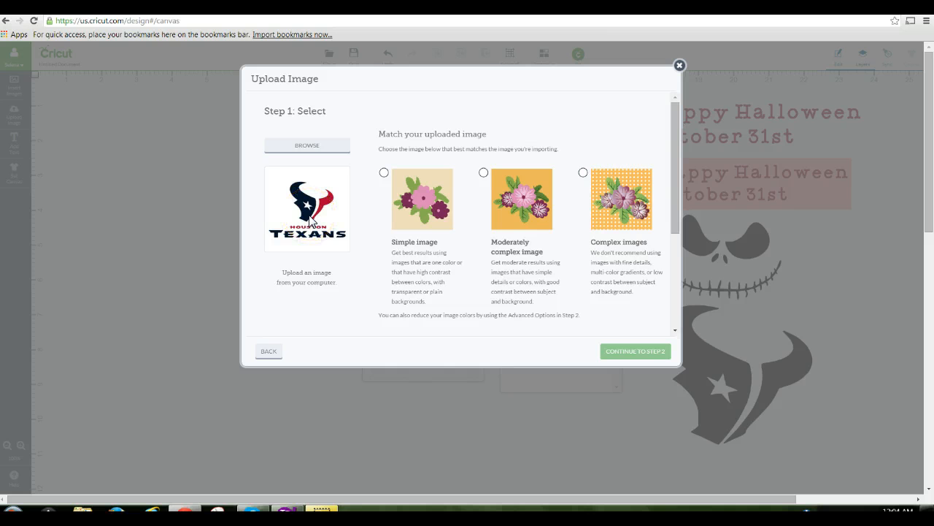
click(383, 173)
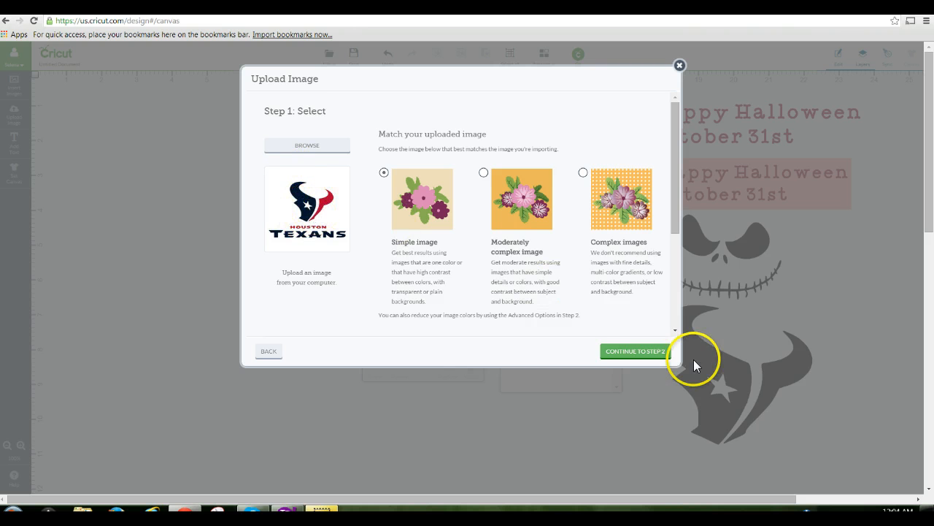
click(663, 354)
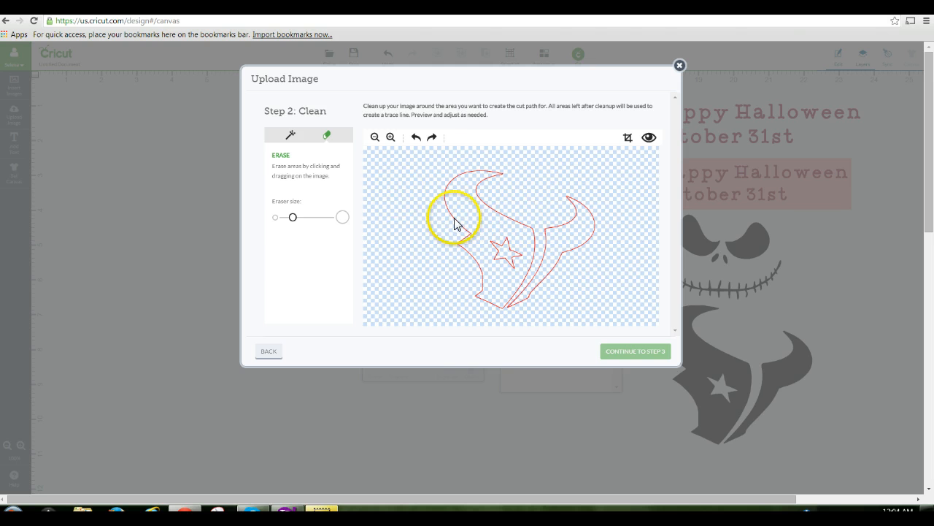
- Remove the logo's white background and star fill, and crop the picture to the bull's head without the lettering
click(551, 166)
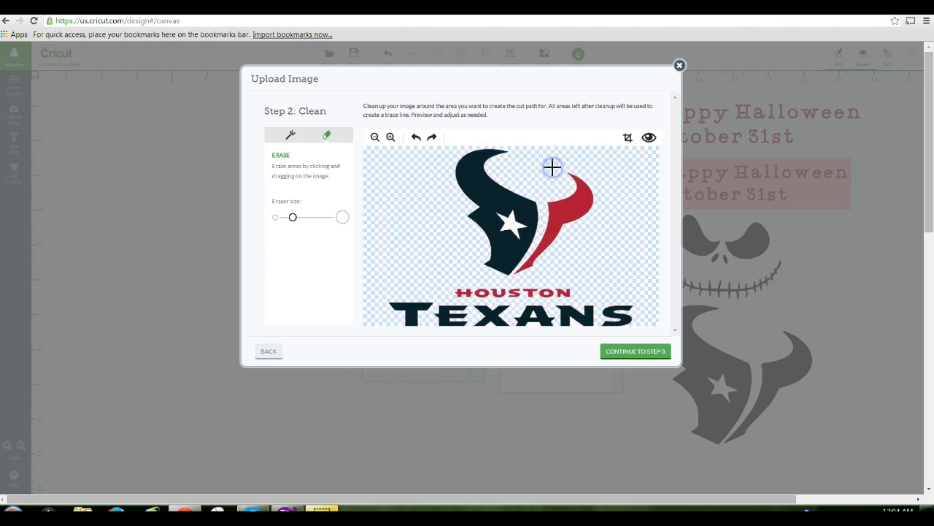
click(627, 137)
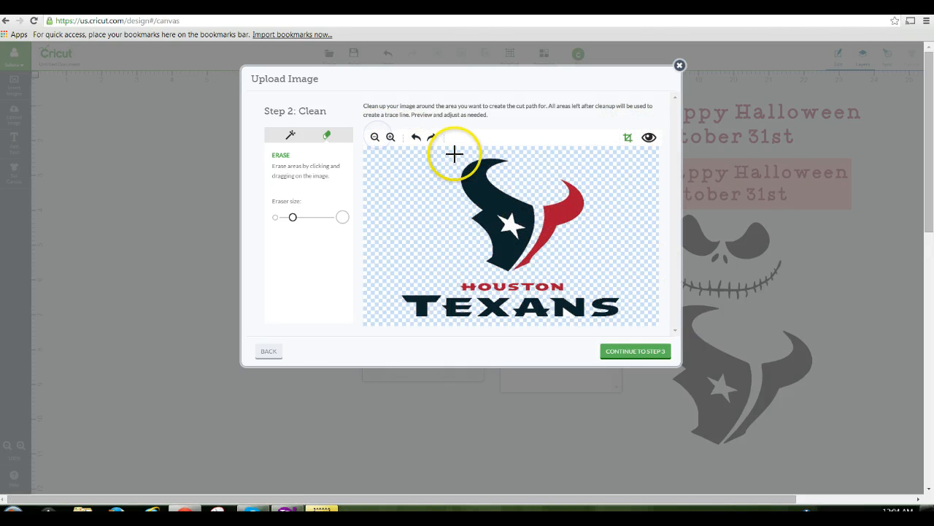
drag(454, 153, 597, 274)
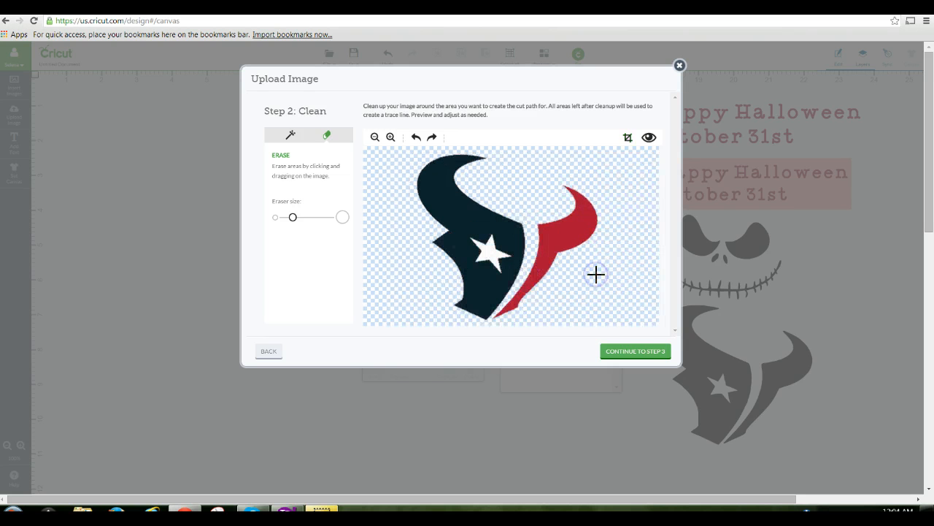
click(492, 251)
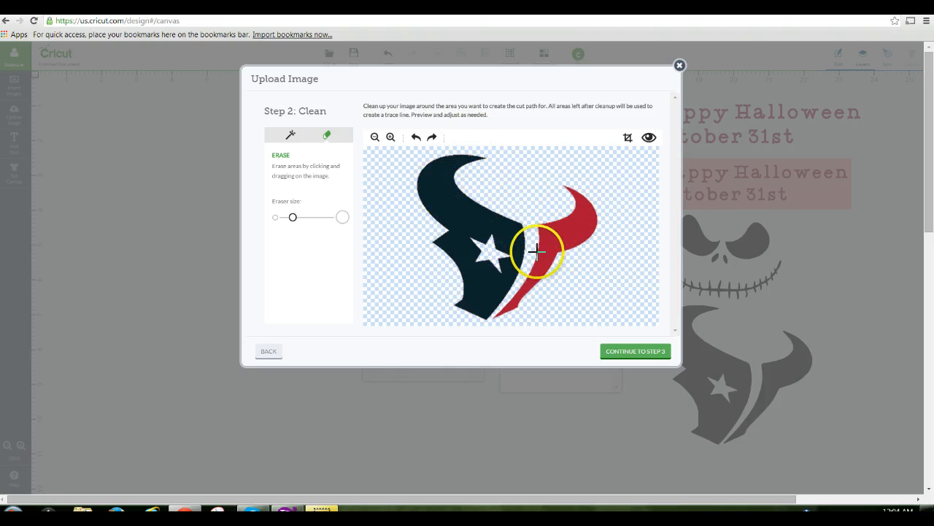
- Try to erase the red half of the bull's head with an enlarged eraser
click(326, 134)
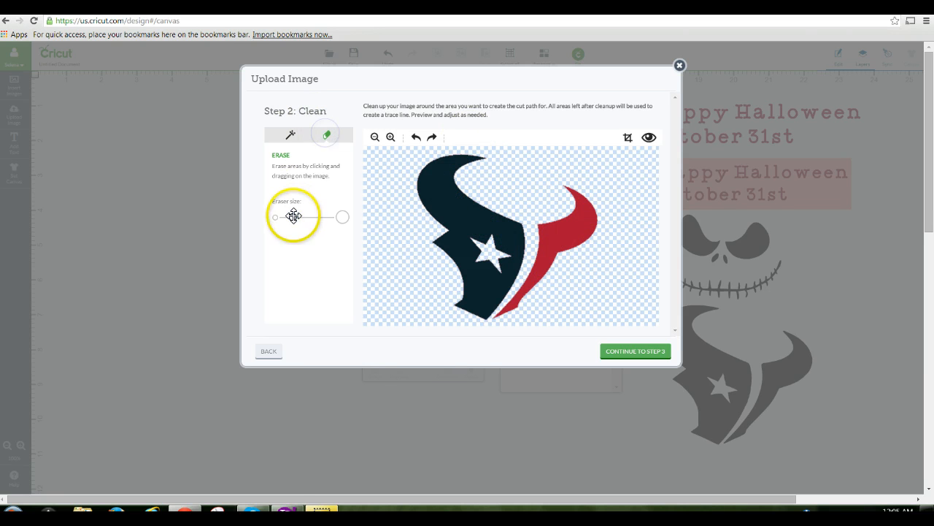
drag(292, 217, 318, 217)
mouse_move(569, 192)
mouse_down()
mouse_move(589, 226)
mouse_move(564, 226)
mouse_up()
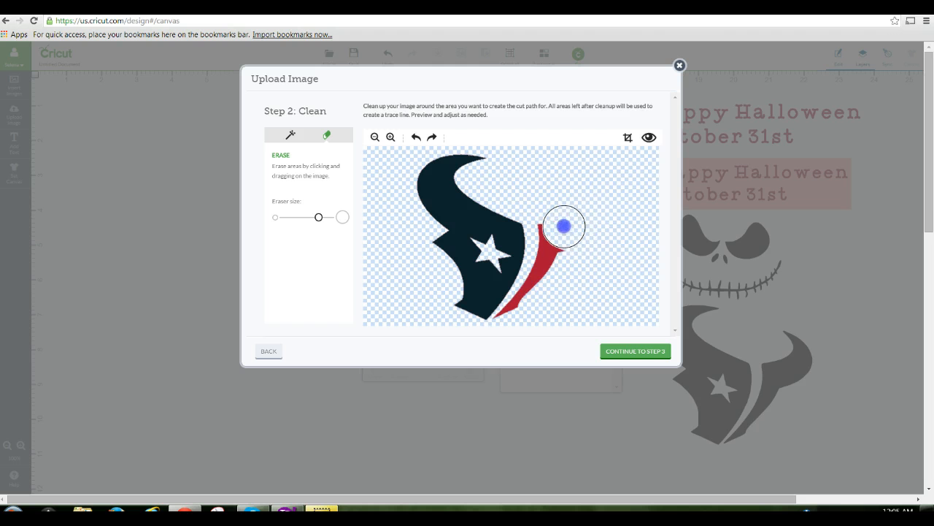
drag(527, 313, 510, 322)
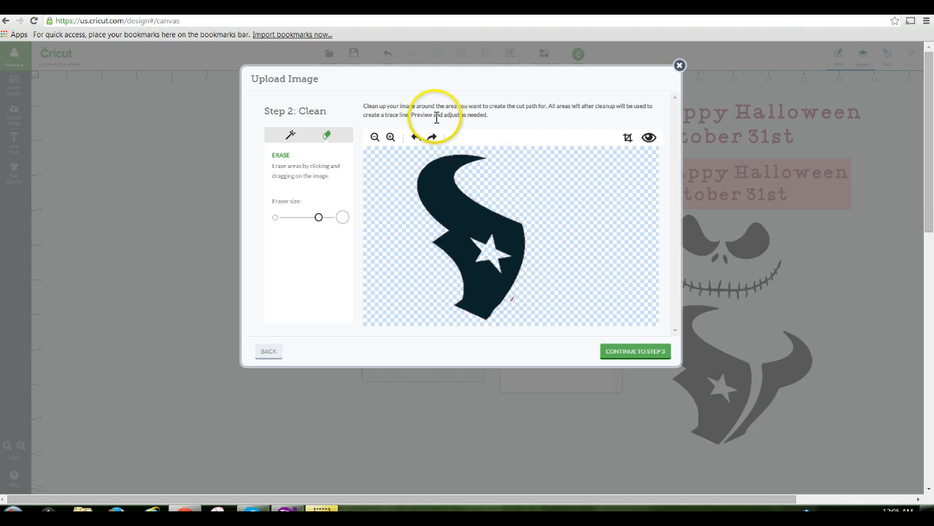
click(414, 138)
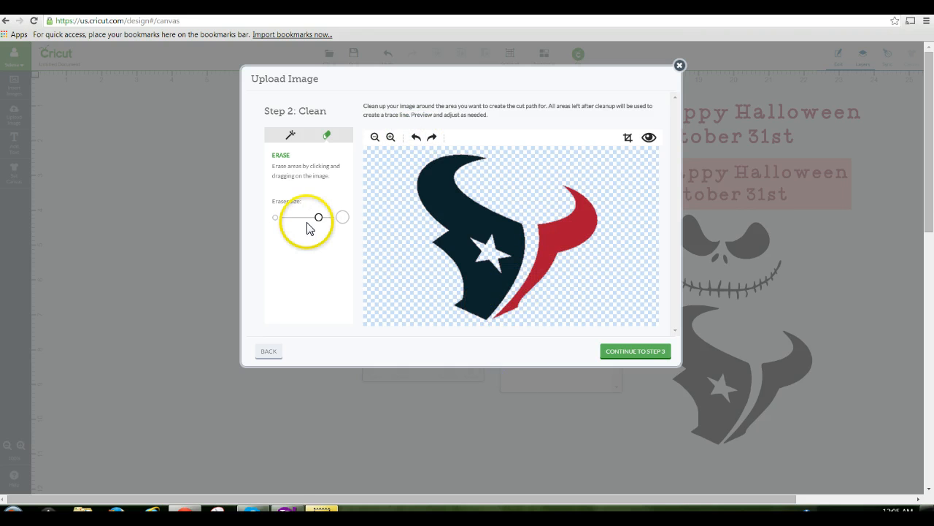
- Erase the red half with a smaller eraser and save the remaining blue half without preserving the original image
drag(317, 216, 295, 215)
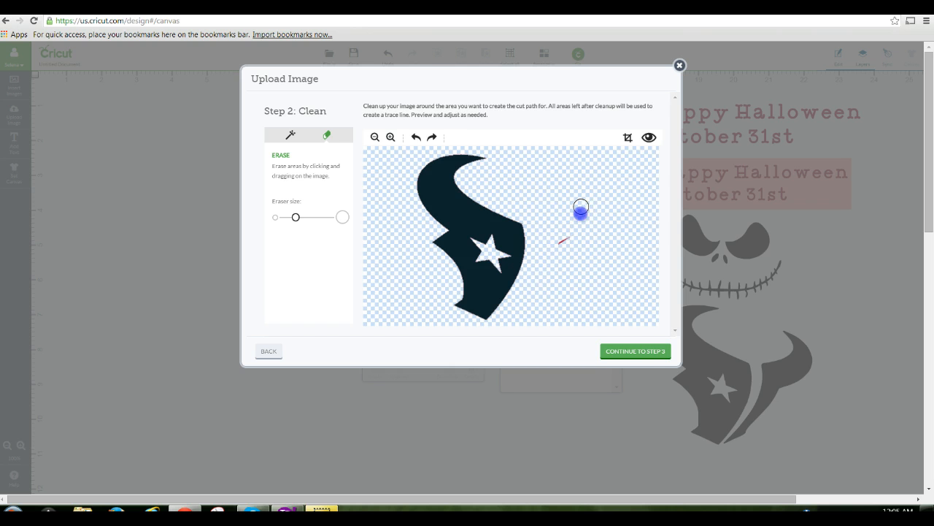
click(647, 353)
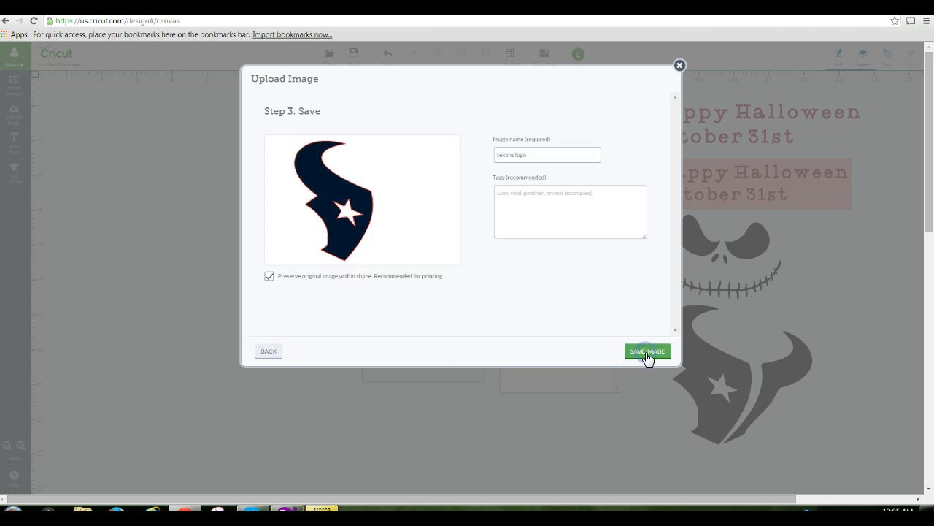
click(267, 277)
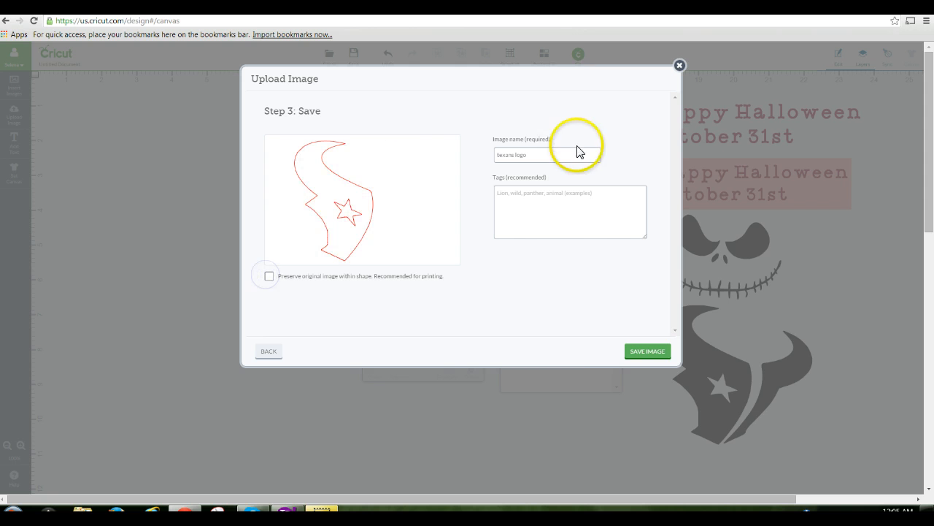
click(636, 353)
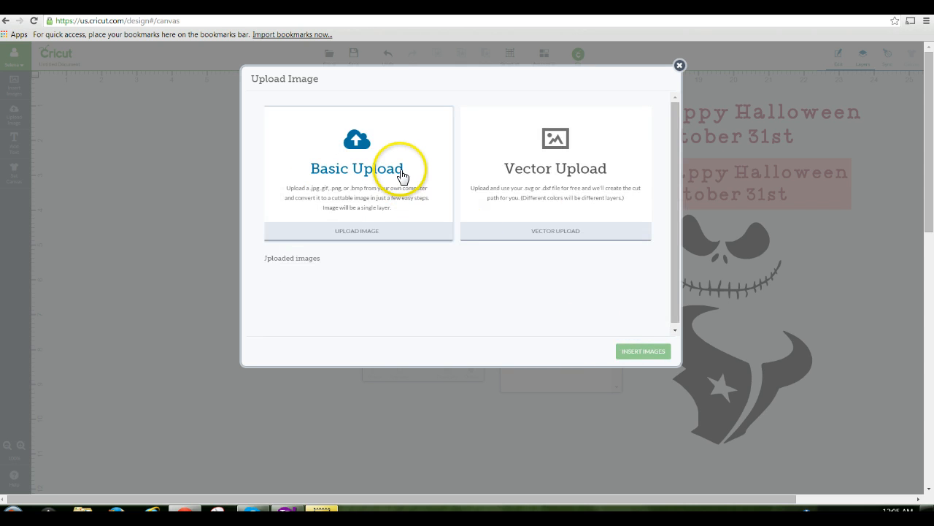
- Start another Basic Upload with the full-color texans logo picture and classify it as a simple image for cleanup
click(402, 175)
click(635, 353)
click(432, 172)
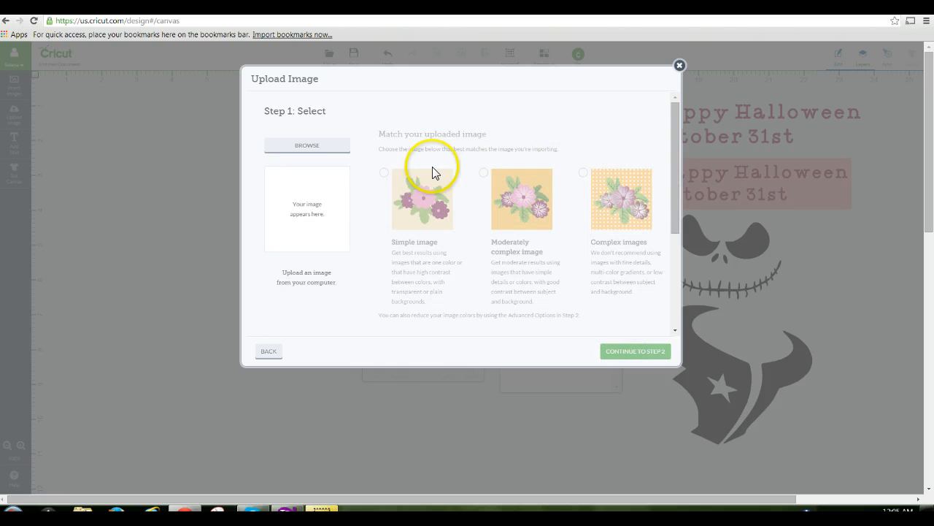
click(321, 146)
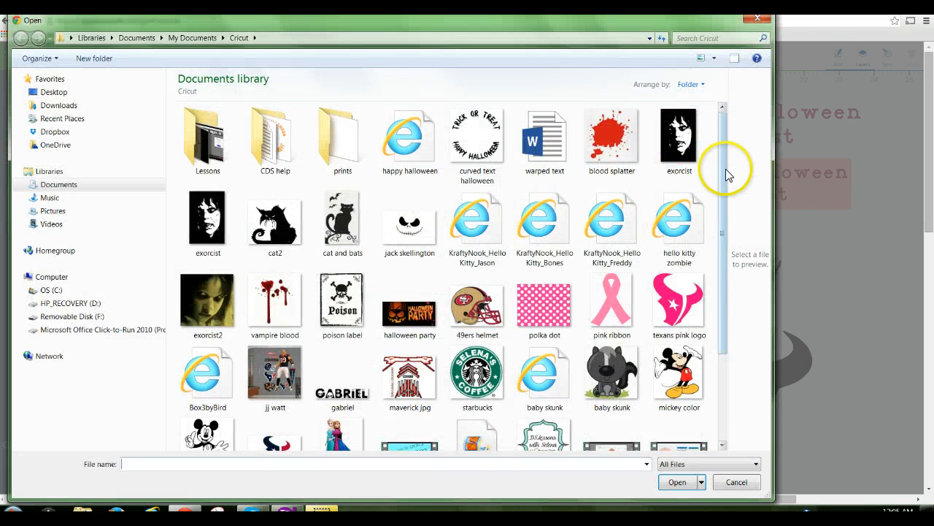
scroll(726, 168, down, 3)
double_click(276, 334)
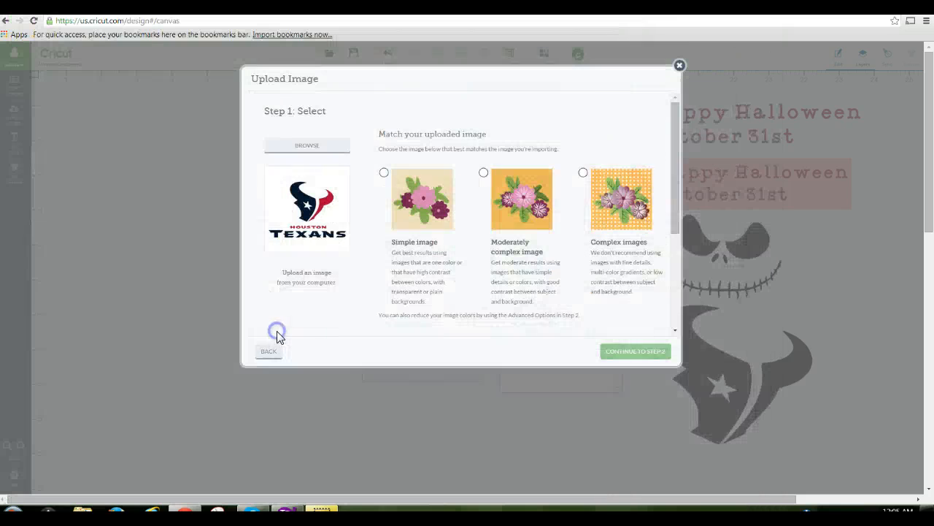
click(384, 172)
click(643, 354)
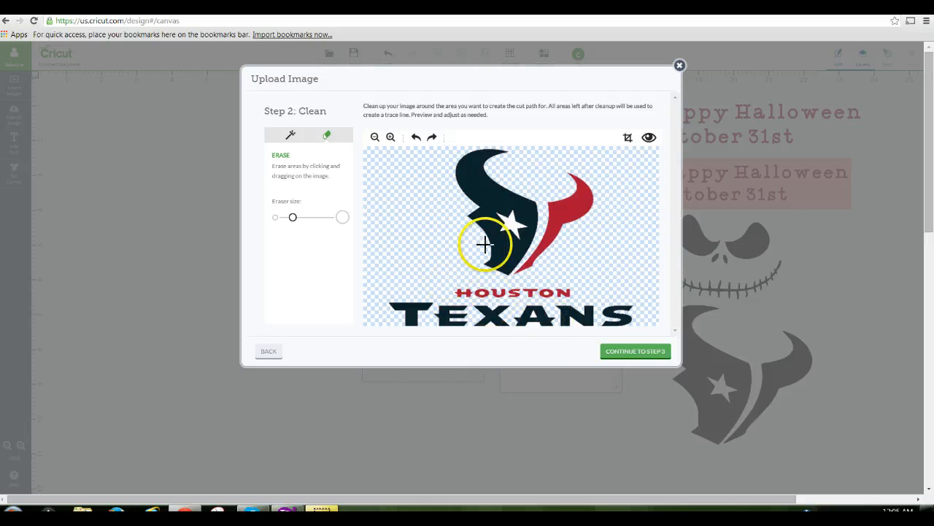
- Clear the star's white fill and crop the picture to the bull's head without the lettering
click(513, 227)
click(622, 140)
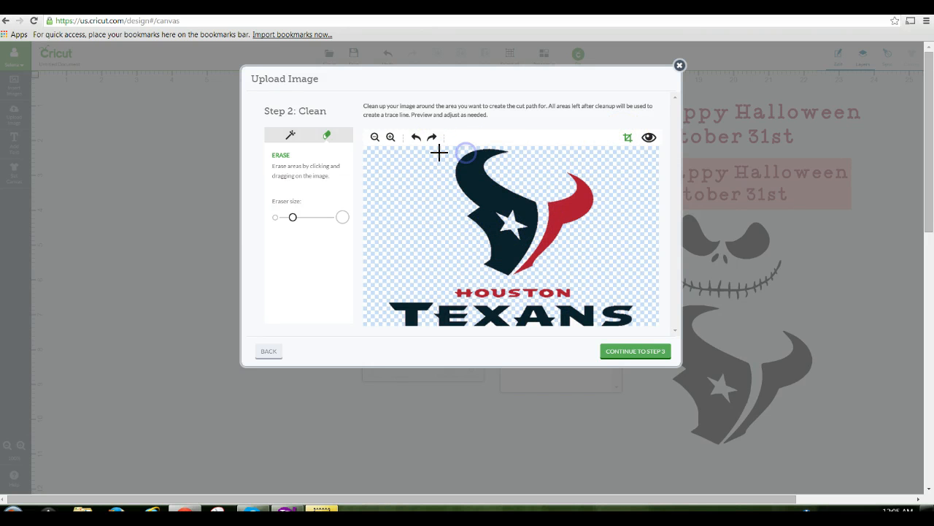
mouse_move(454, 152)
mouse_down()
mouse_move(547, 209)
mouse_move(600, 278)
mouse_up()
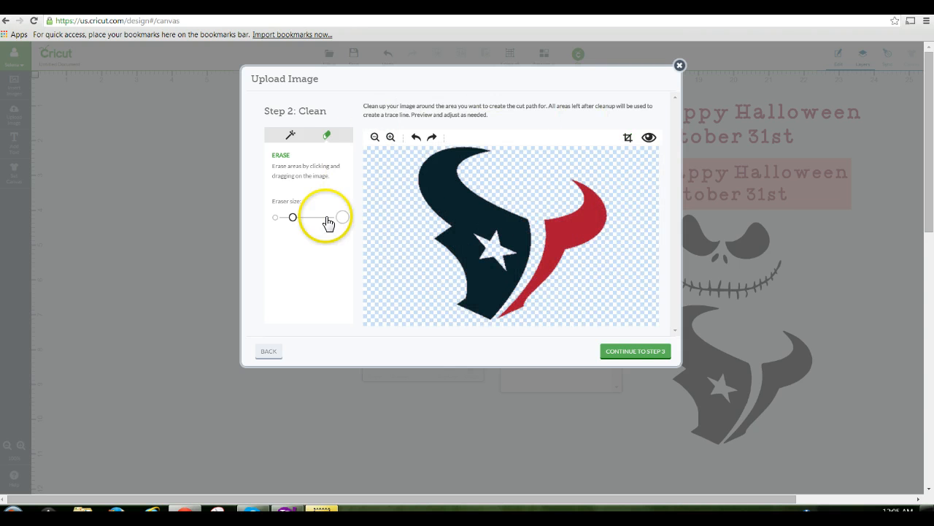
- Enlarge the eraser, erase the entire blue half of the bull's head, and preview the remaining red half
drag(293, 217, 299, 216)
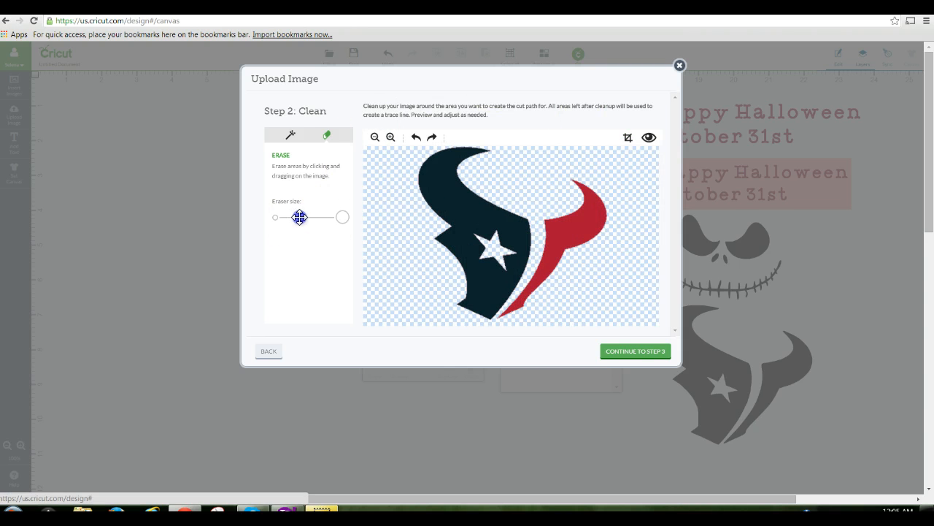
click(327, 135)
mouse_move(457, 190)
mouse_down()
mouse_move(464, 165)
mouse_move(483, 164)
mouse_move(445, 239)
mouse_move(502, 217)
mouse_move(505, 252)
mouse_move(471, 295)
mouse_up()
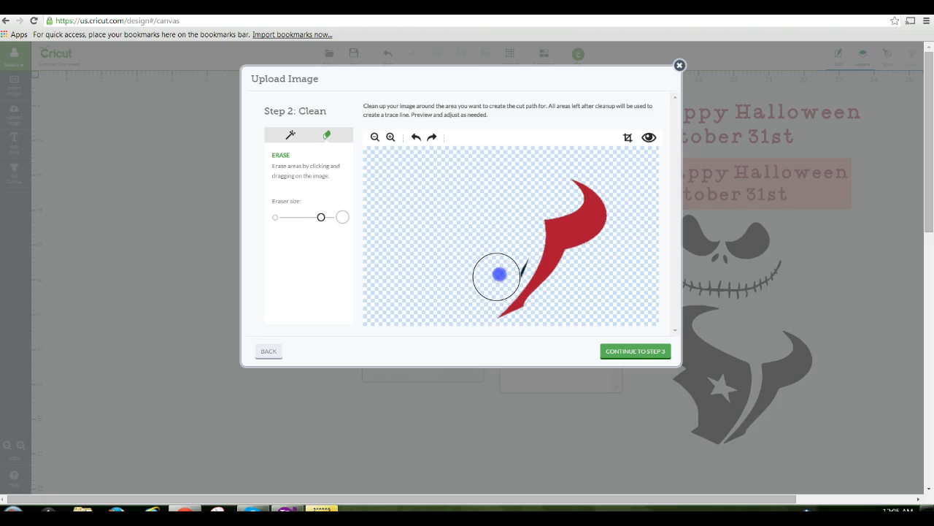
click(648, 138)
click(648, 138)
- Save the red half as texans logo without preserving the original image within the shape
click(634, 351)
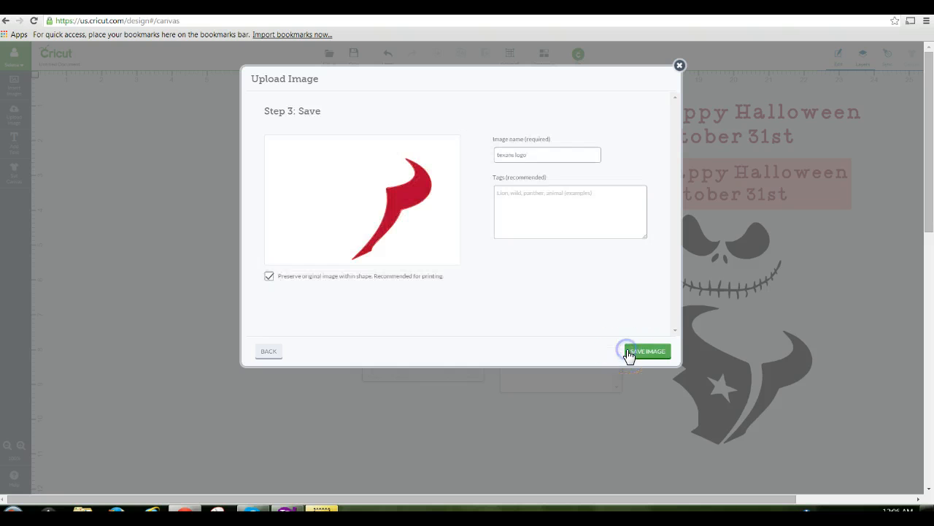
click(269, 276)
click(269, 275)
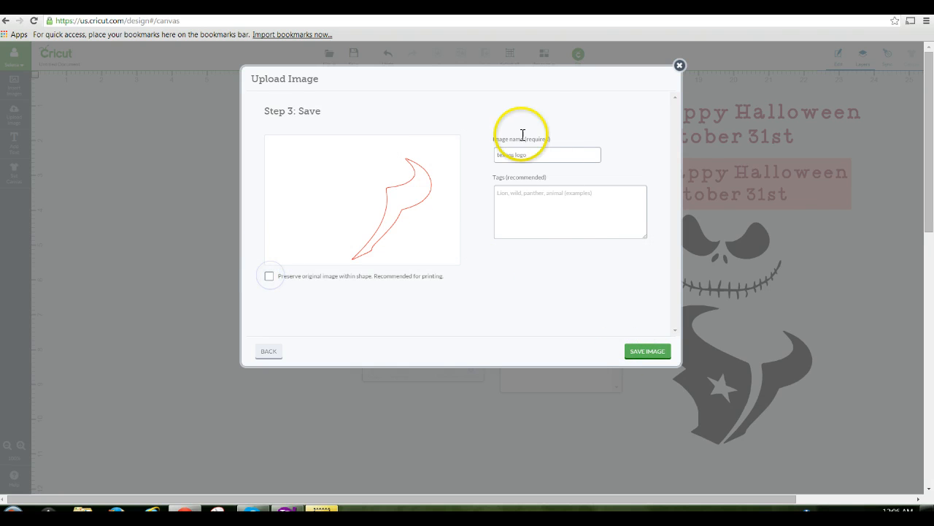
click(651, 353)
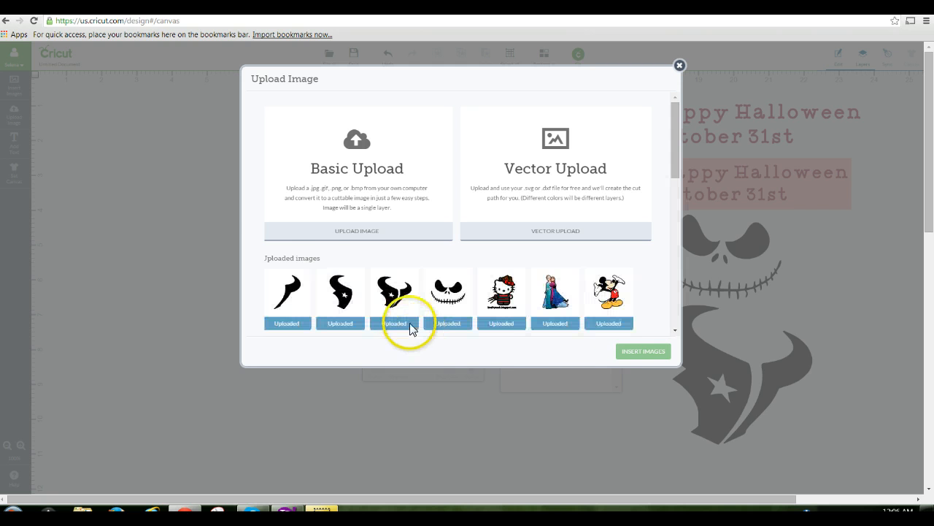
- Insert the two uploaded Texans logo halves onto the canvas together
click(307, 255)
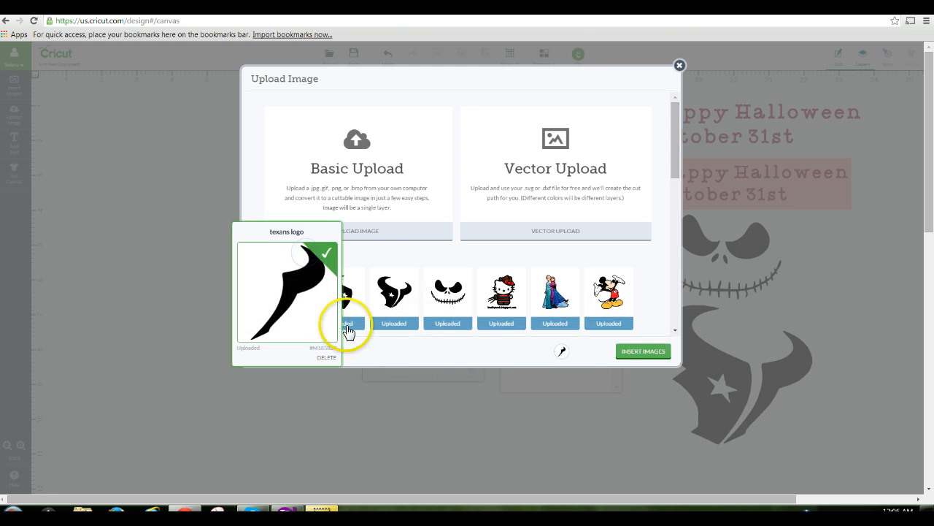
click(358, 272)
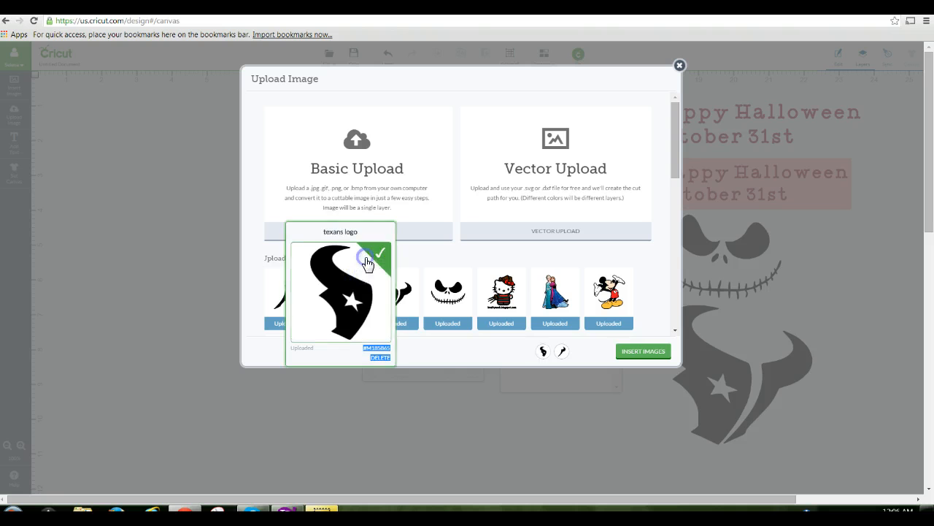
click(638, 353)
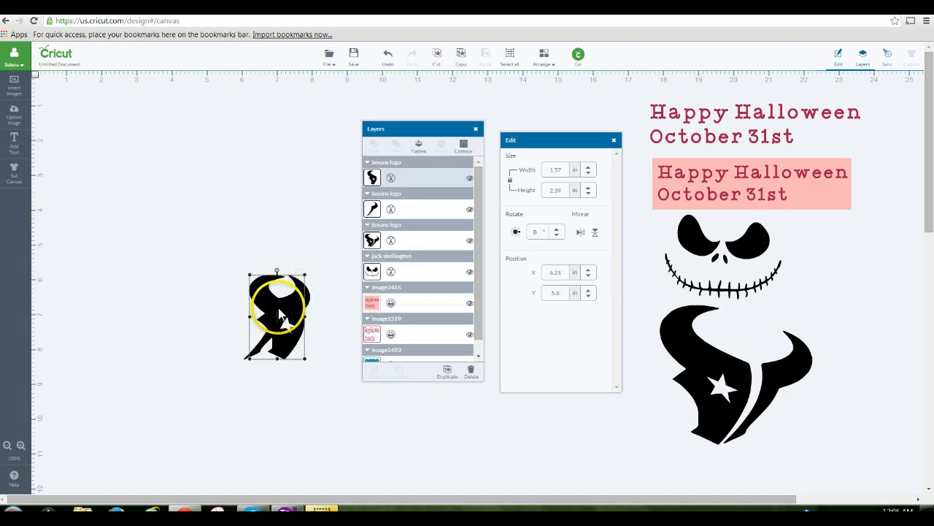
- Arrange the two inserted halves side by side as a bull's head and place the complete logo above them for reference
drag(279, 297, 278, 322)
click(297, 341)
click(329, 392)
click(280, 321)
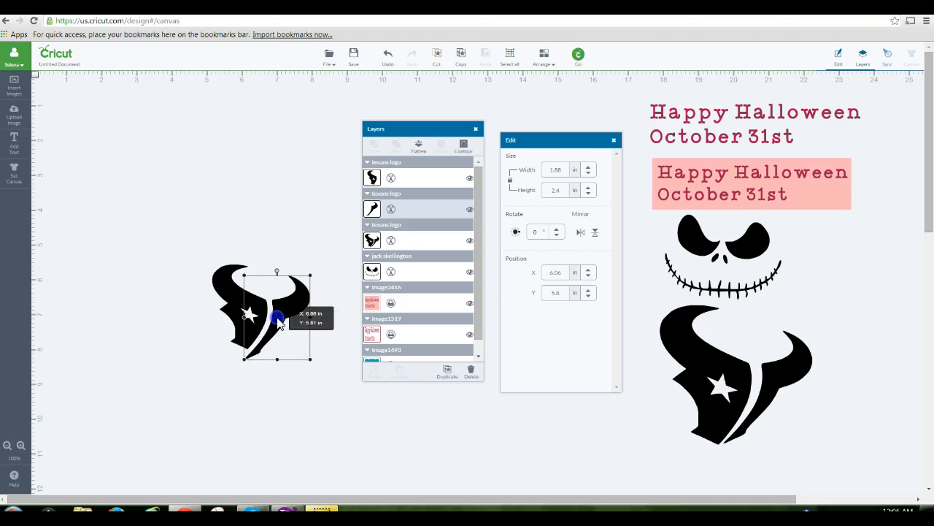
drag(705, 362, 265, 156)
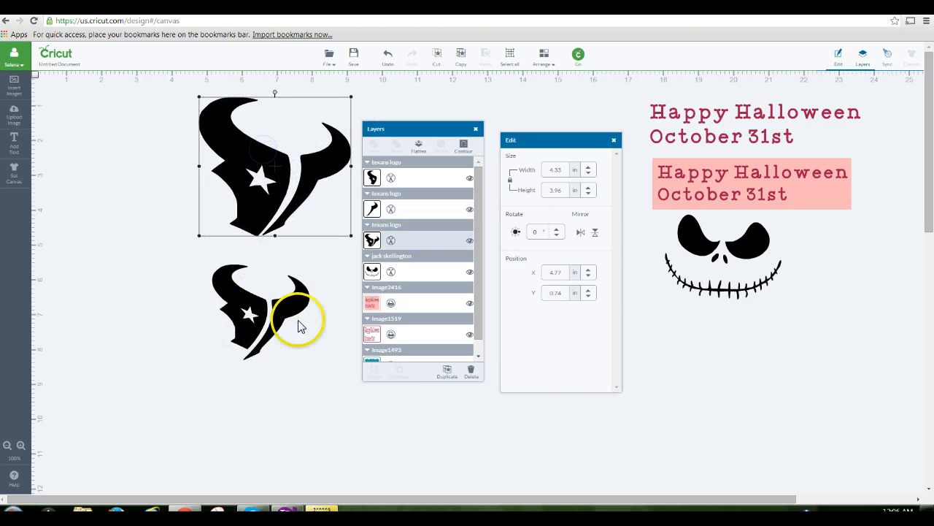
- Shrink the logo's right half to about 1.57 by 2.01 in and fit it against the left half
drag(298, 323, 296, 325)
drag(245, 359, 246, 351)
drag(271, 313, 269, 314)
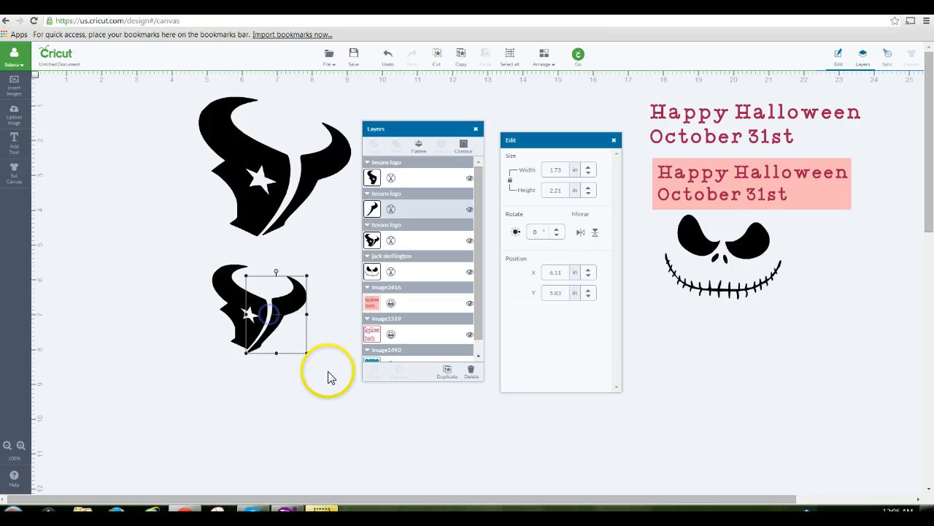
drag(245, 355, 251, 347)
click(311, 367)
click(262, 341)
drag(287, 318, 287, 325)
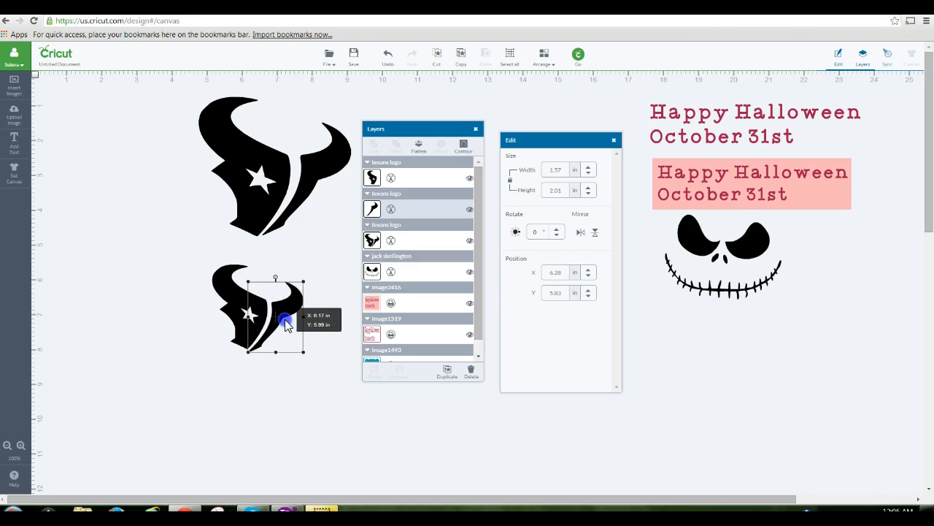
click(310, 365)
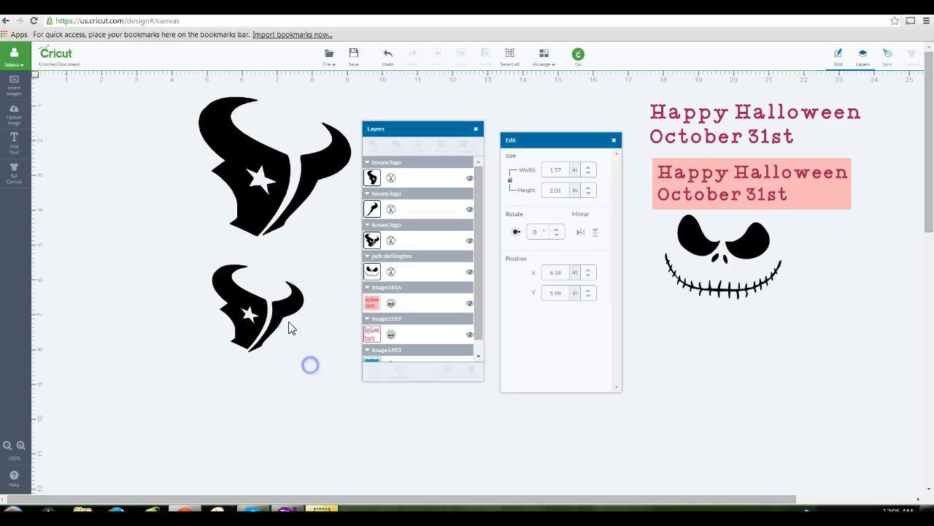
drag(300, 295, 300, 295)
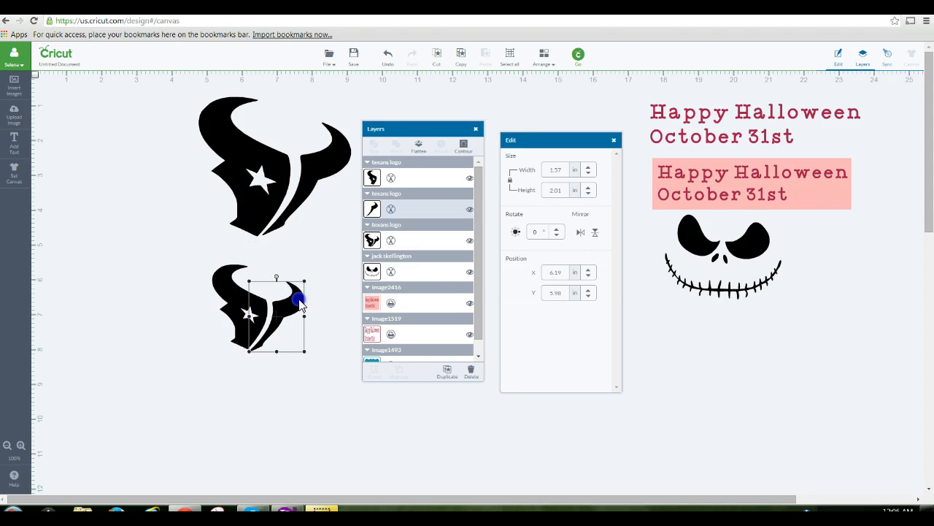
- Set the cut color of the logo's right half to red and of its left half to navy blue
click(374, 210)
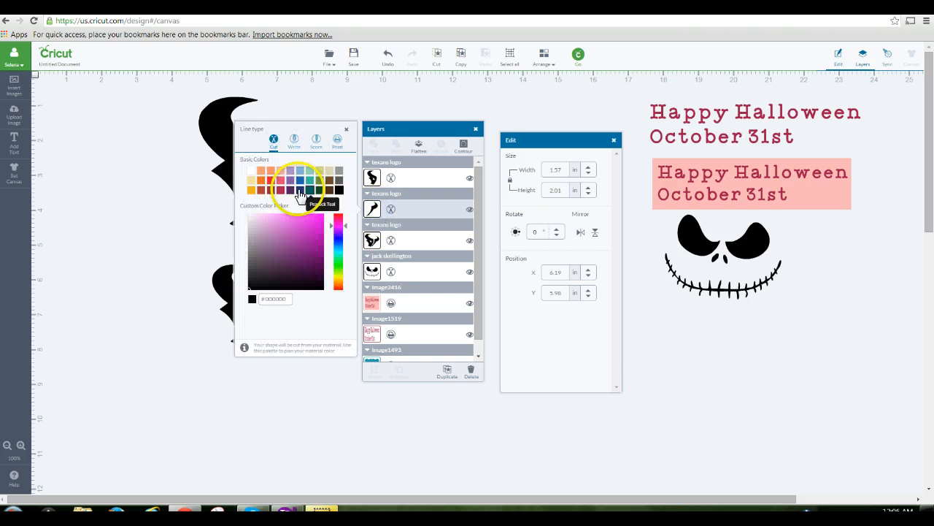
click(269, 180)
click(273, 413)
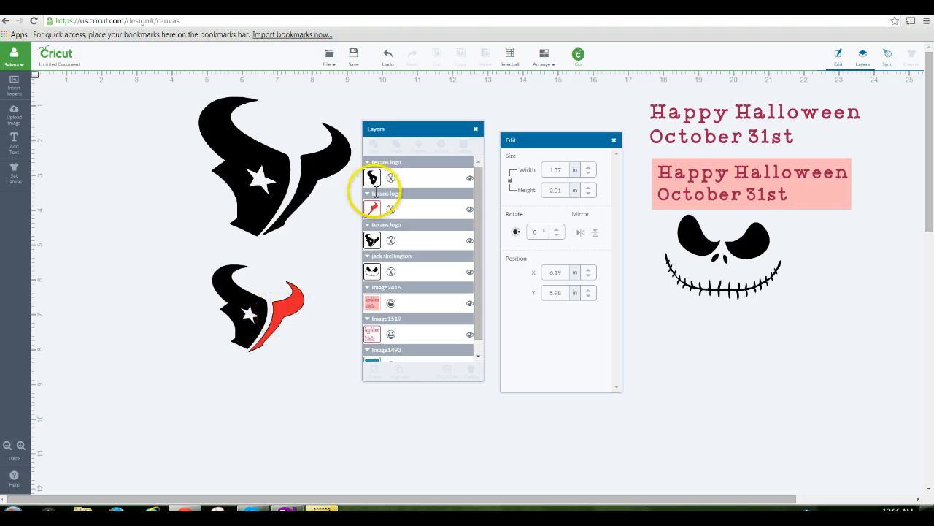
click(255, 296)
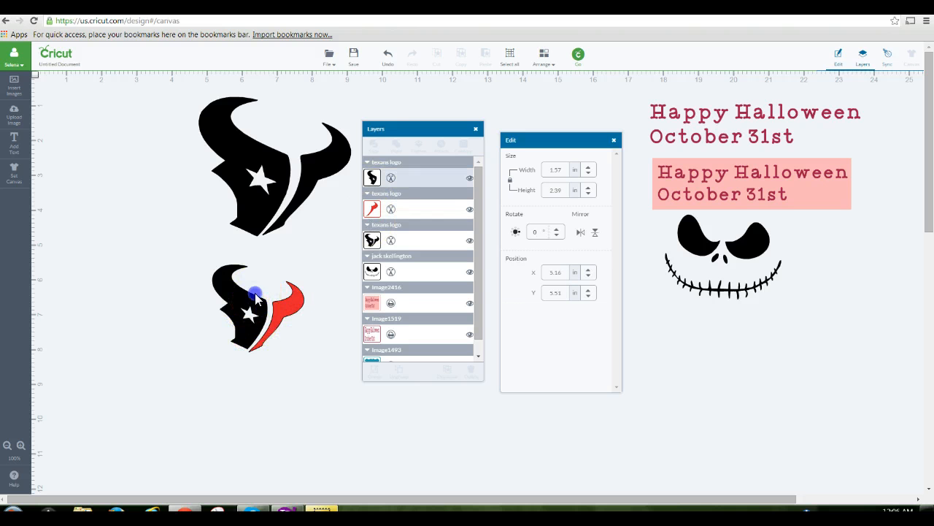
click(372, 177)
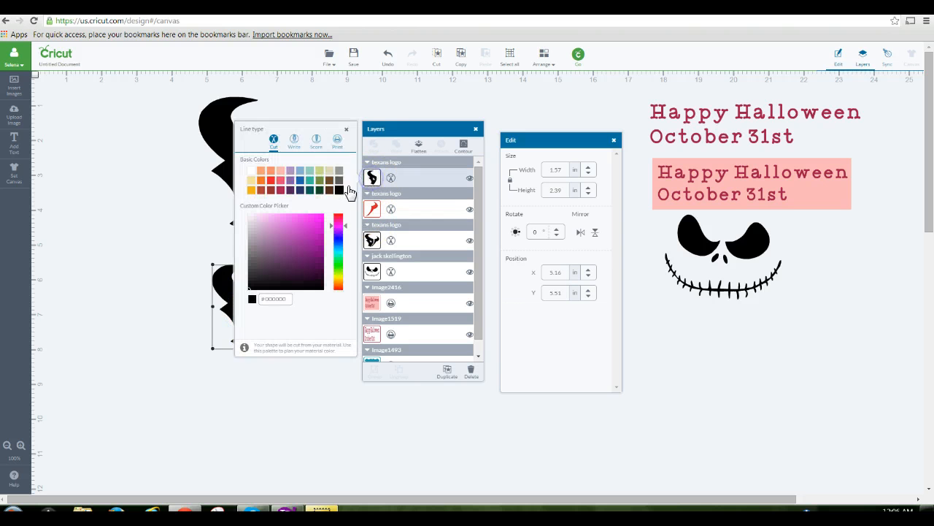
click(300, 181)
click(324, 386)
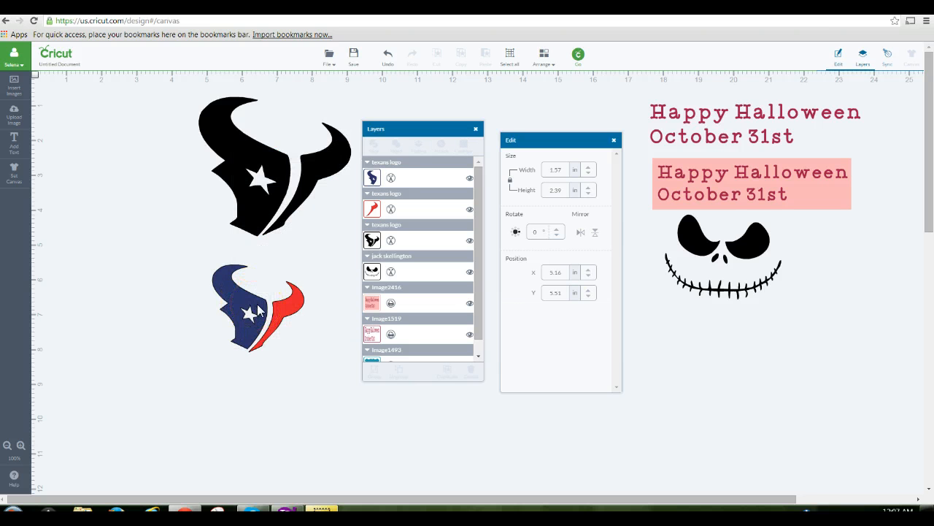
- Nudge the blue half slightly to the left and move the complete black logo back below the Jack Skellington face
drag(256, 304, 257, 305)
click(317, 330)
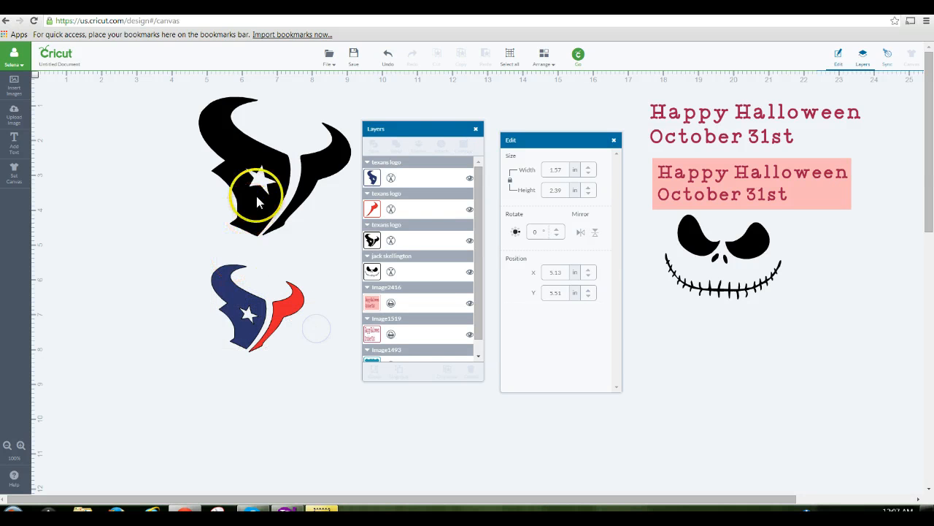
drag(253, 194, 717, 407)
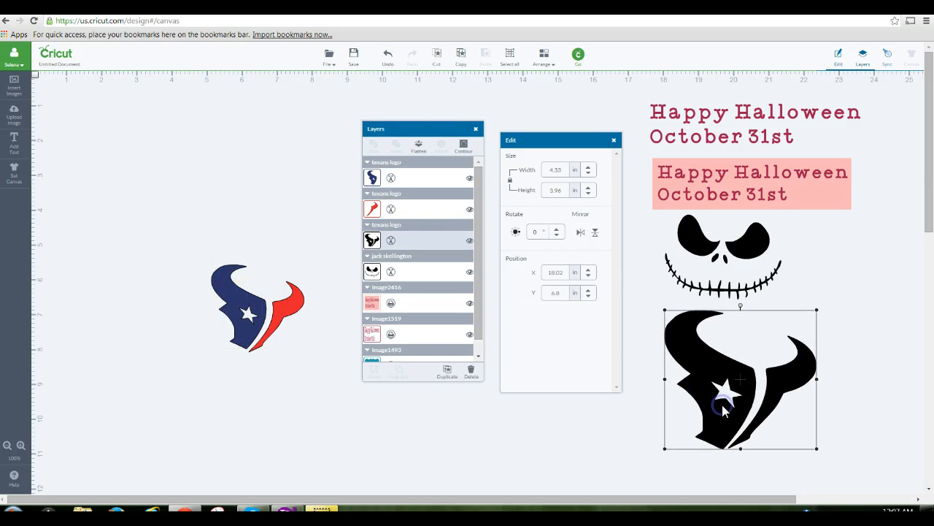
- Fine-tune the red half's position until the gap along the blue half matches the original logo
drag(287, 305, 284, 322)
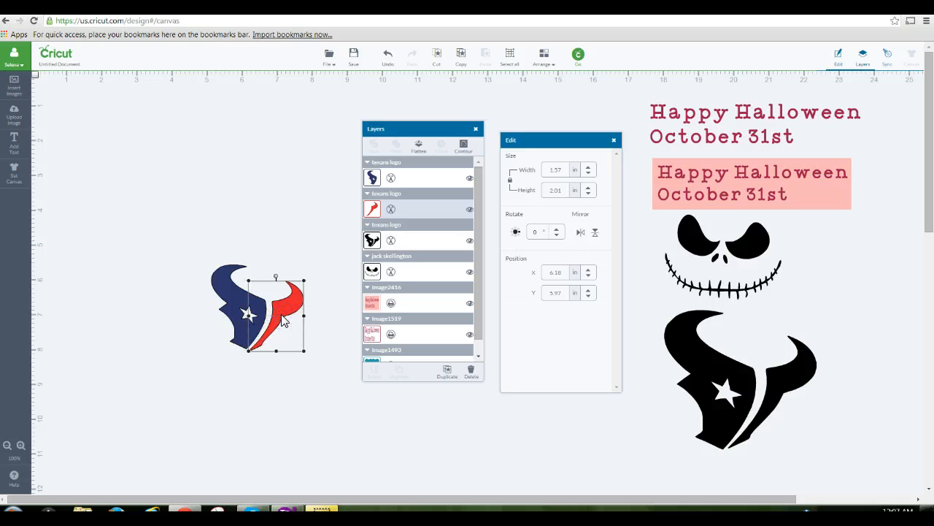
click(326, 376)
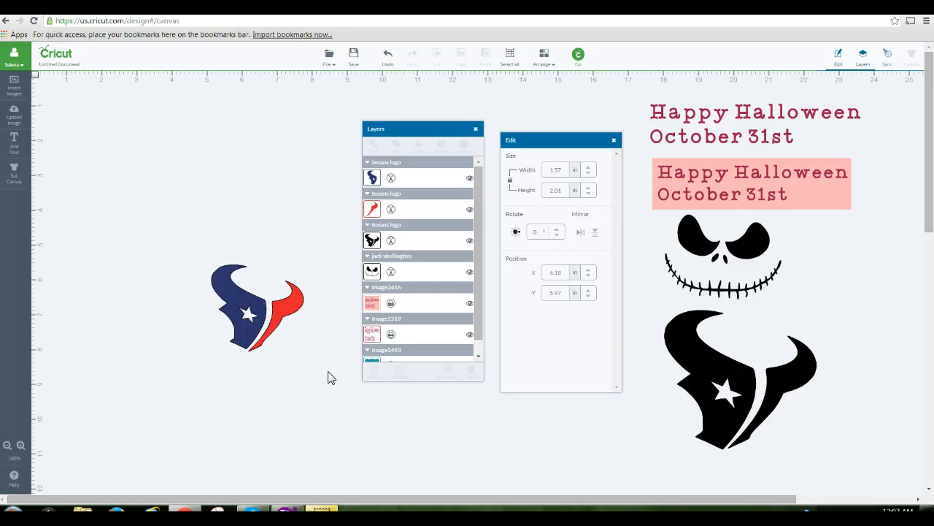
click(246, 312)
drag(286, 313, 286, 314)
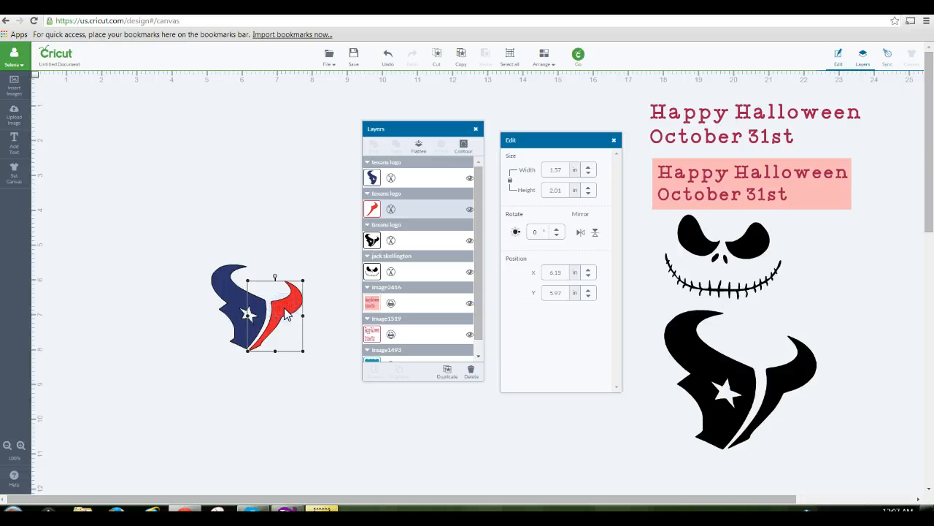
click(316, 378)
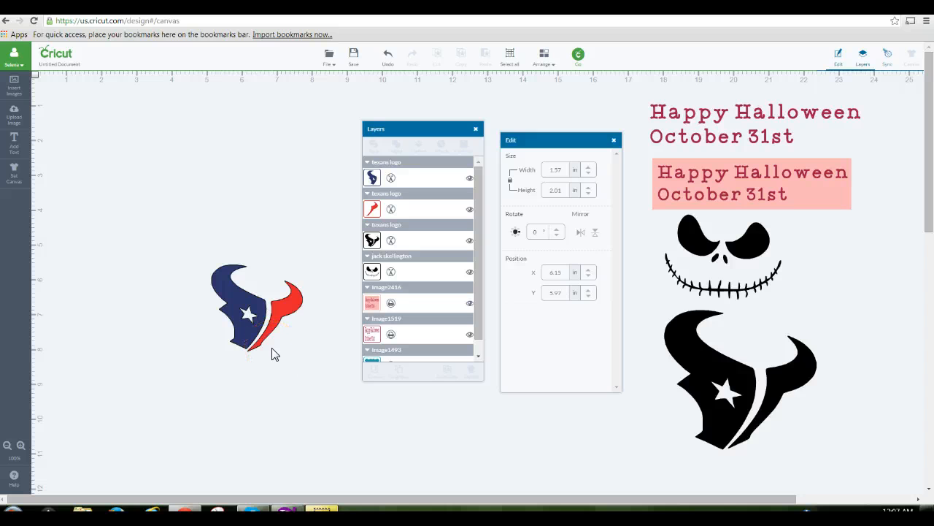
click(296, 307)
drag(296, 307, 296, 308)
click(309, 356)
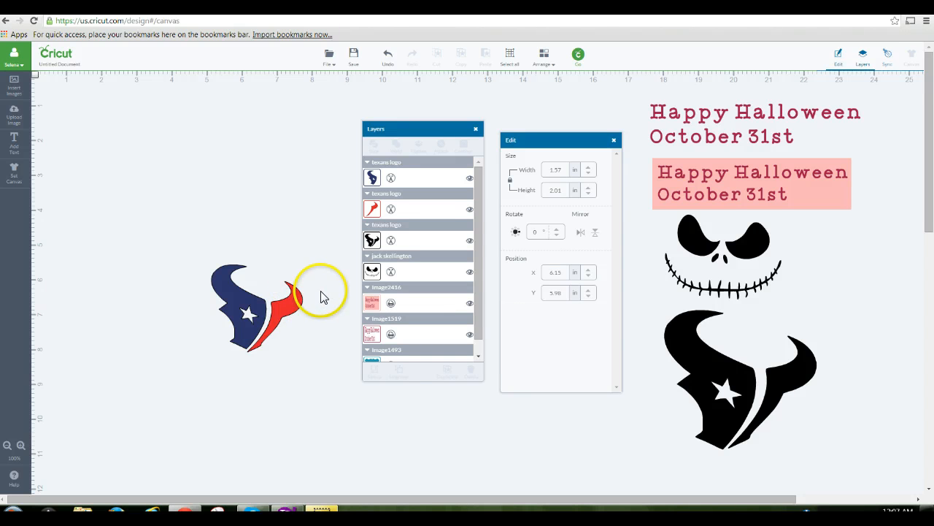
drag(269, 310, 276, 315)
click(317, 316)
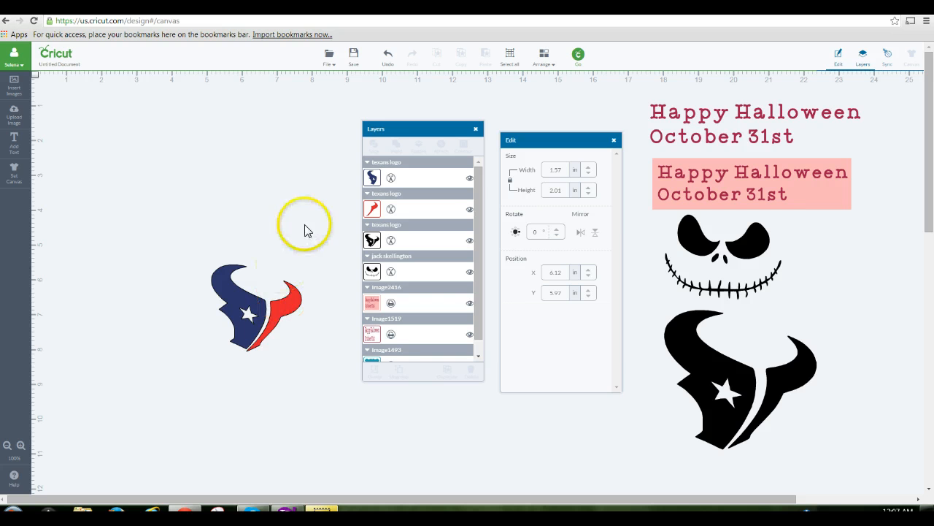
click(291, 305)
drag(290, 305, 288, 303)
- Group the blue and red halves and move the group beside the Jack Skellington face
drag(186, 245, 334, 372)
click(261, 317)
right_click(261, 317)
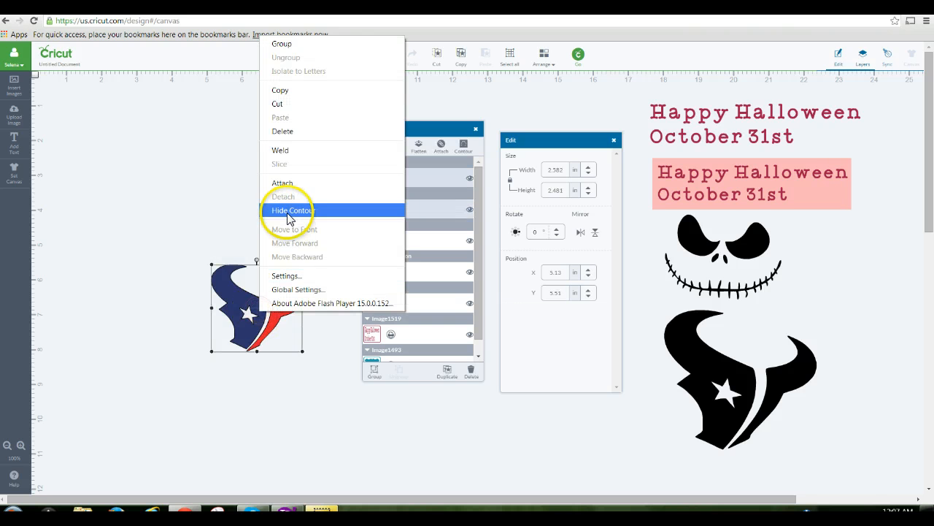
click(296, 45)
drag(279, 308, 871, 282)
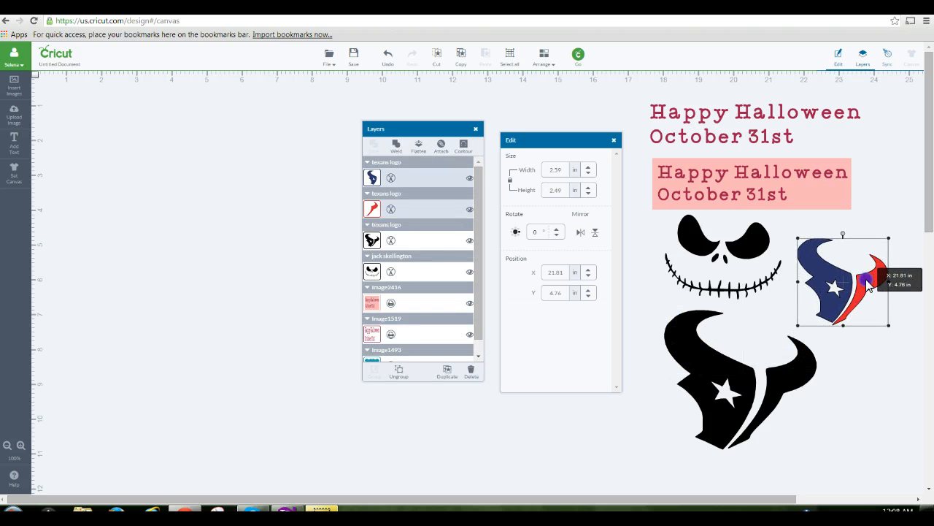
- Start a basic image upload and load the frozensisters2 picture from the Cricut documents folder
click(13, 113)
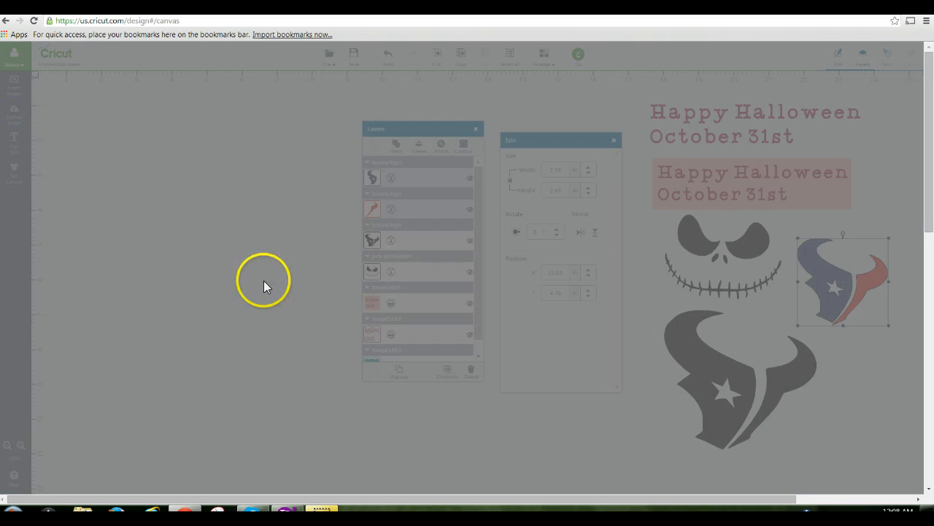
click(368, 160)
click(637, 354)
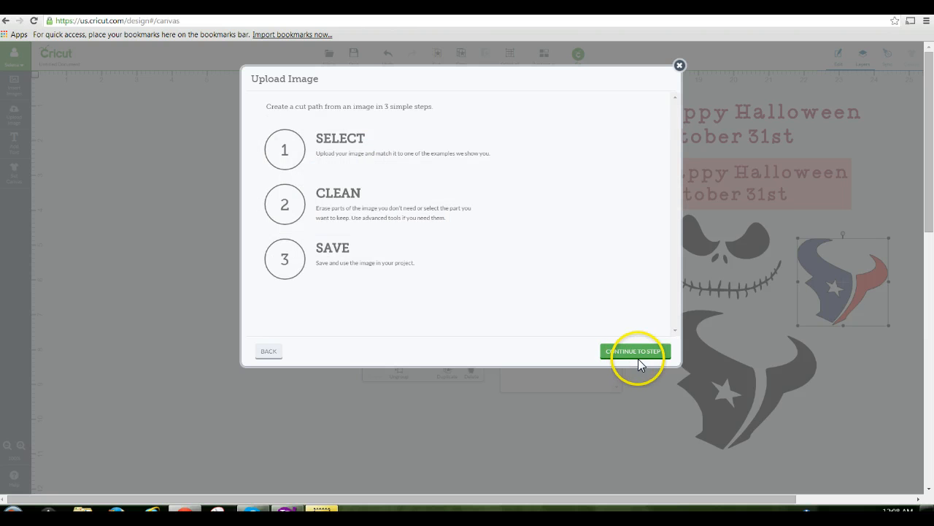
click(290, 142)
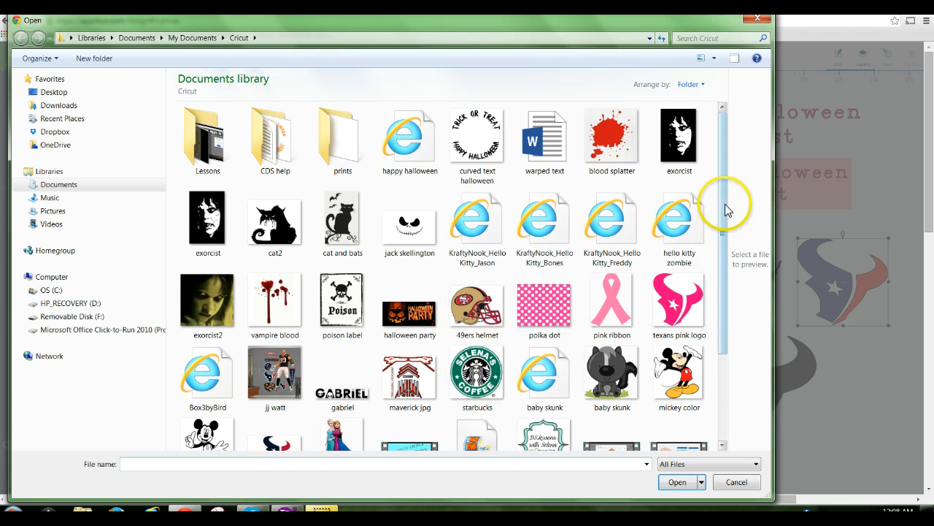
drag(724, 204, 727, 292)
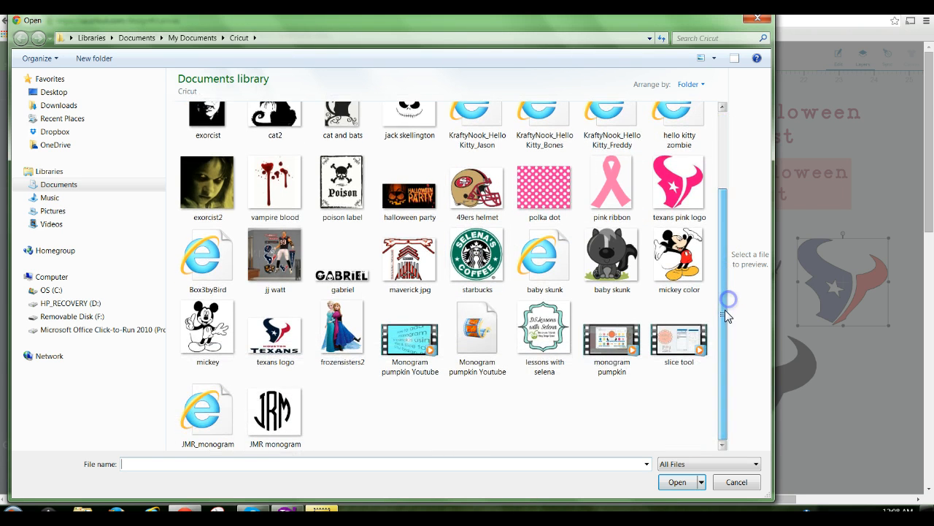
double_click(343, 329)
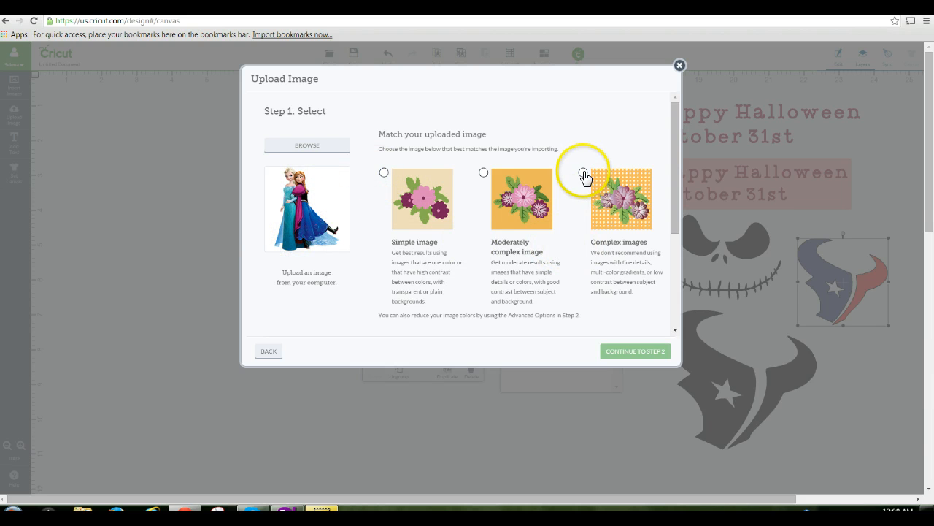
- Compare how the picture is converted as a simple image and as a moderately complex image
click(584, 173)
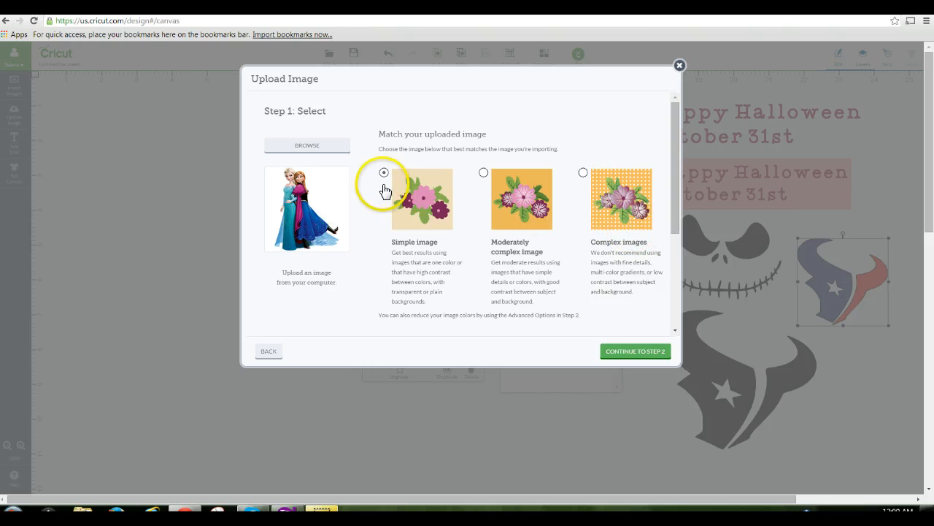
click(656, 352)
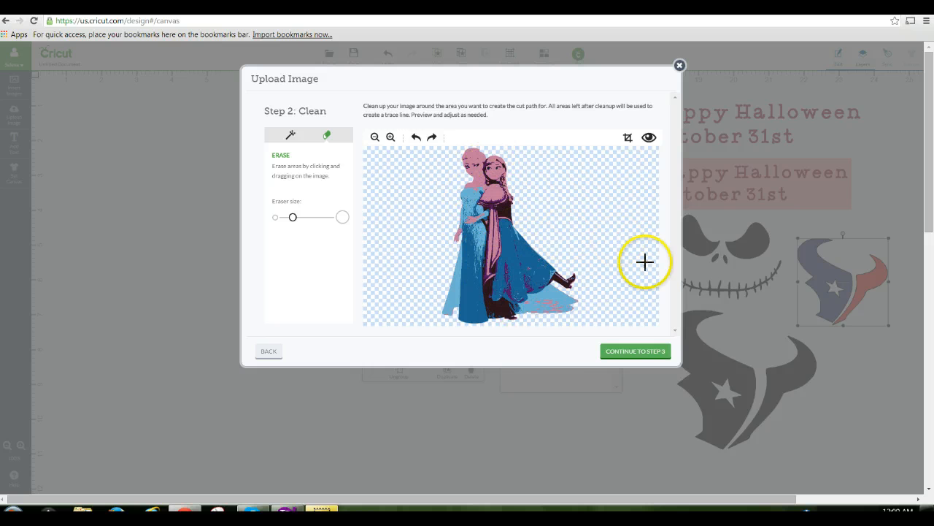
click(260, 352)
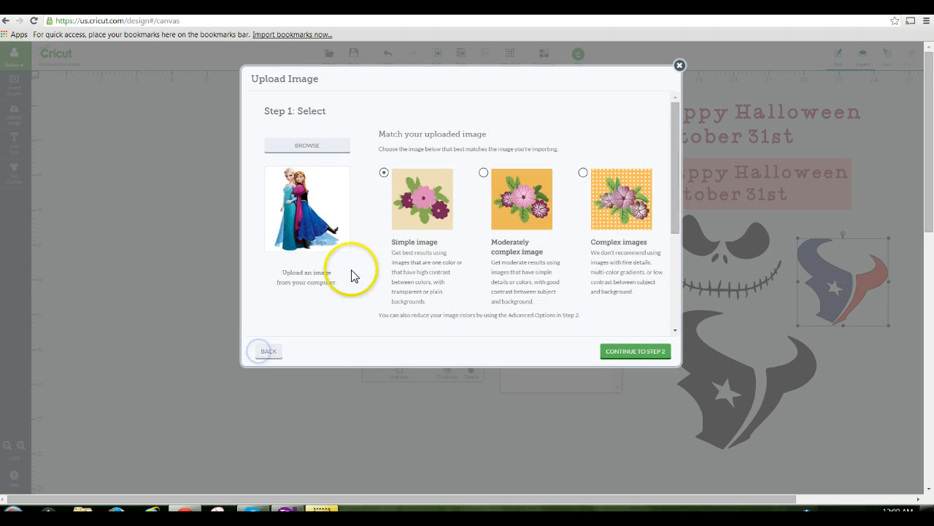
click(640, 352)
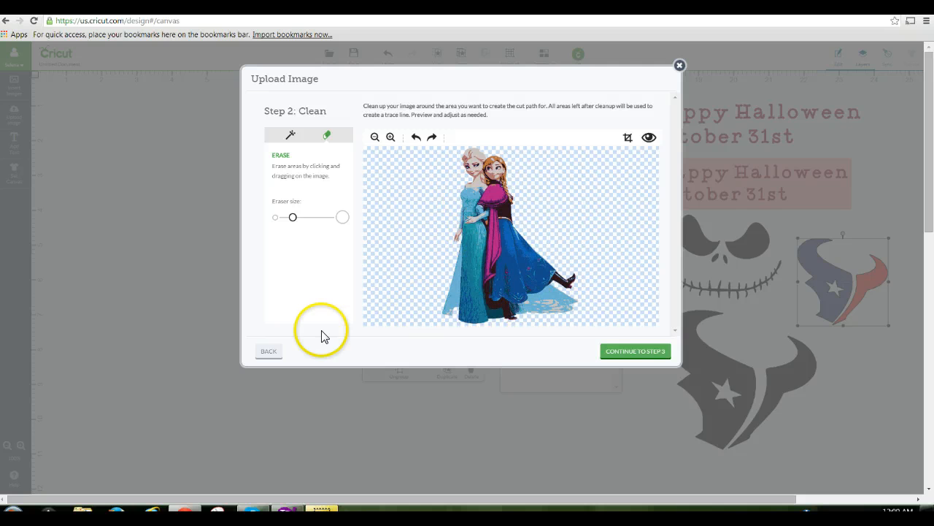
click(267, 351)
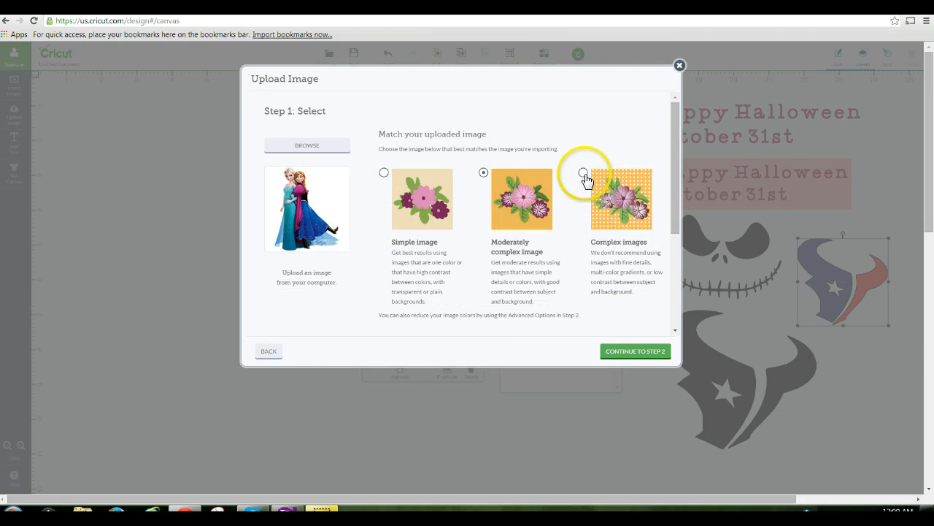
- Process the picture as a complex image and check its cut outline before continuing to the save step
click(642, 353)
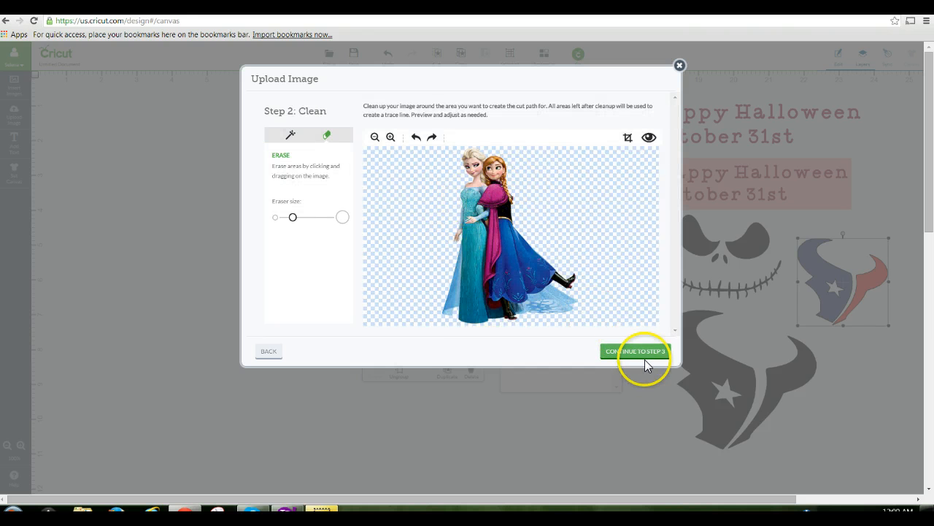
click(652, 138)
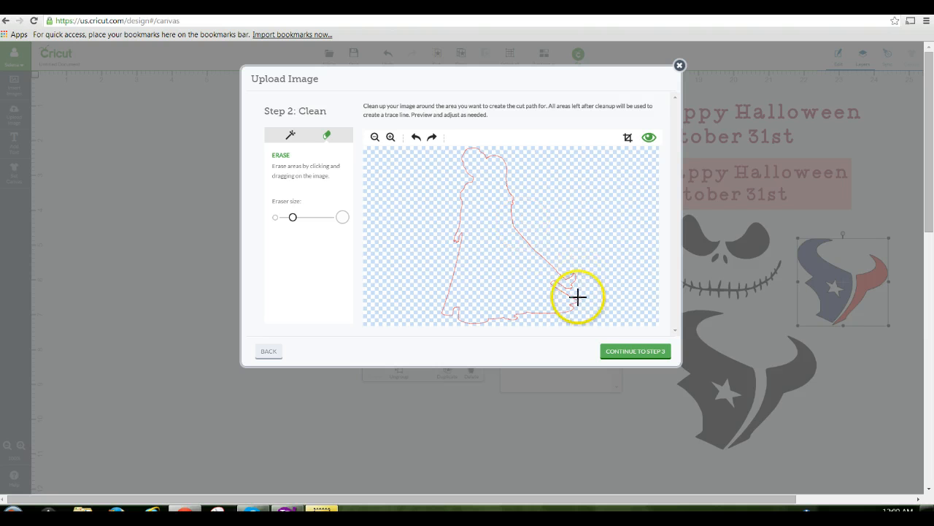
click(649, 140)
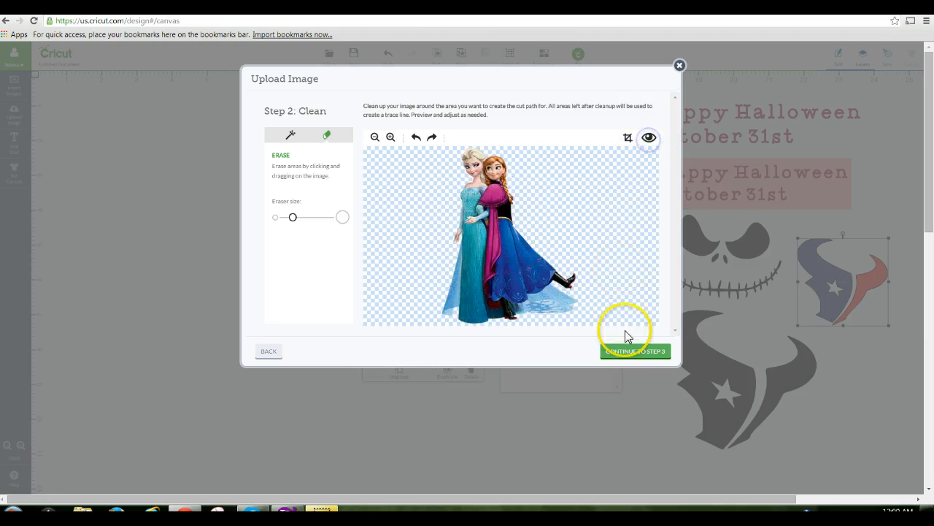
click(633, 351)
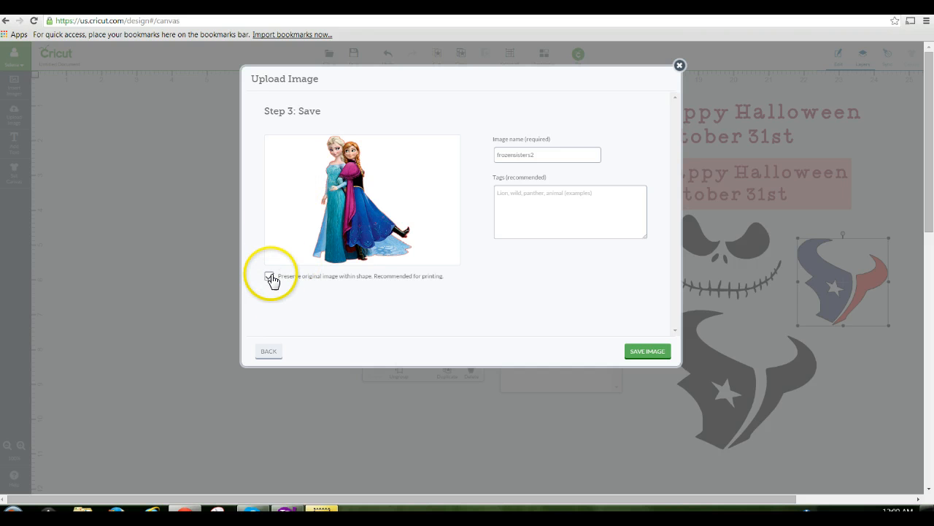
- Save frozensisters2 with the original image preserved within its shape and insert it onto the canvas
click(268, 276)
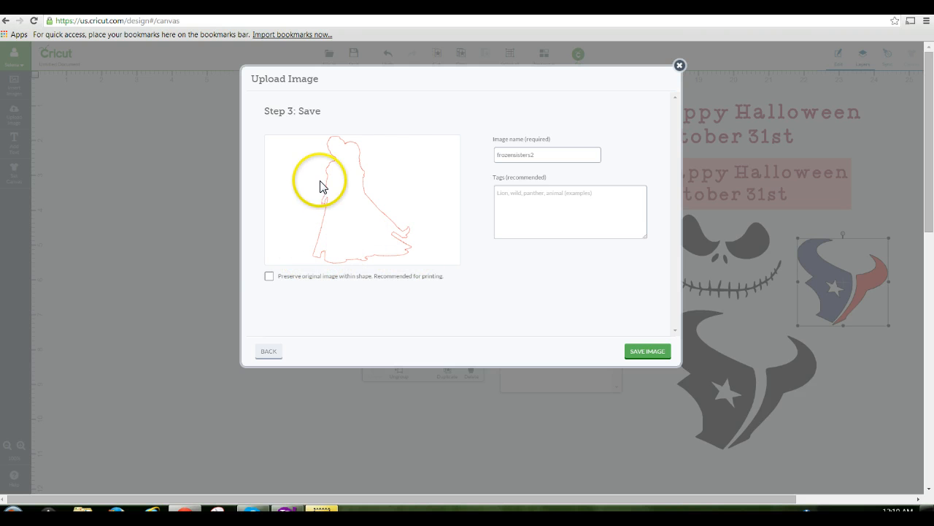
click(270, 276)
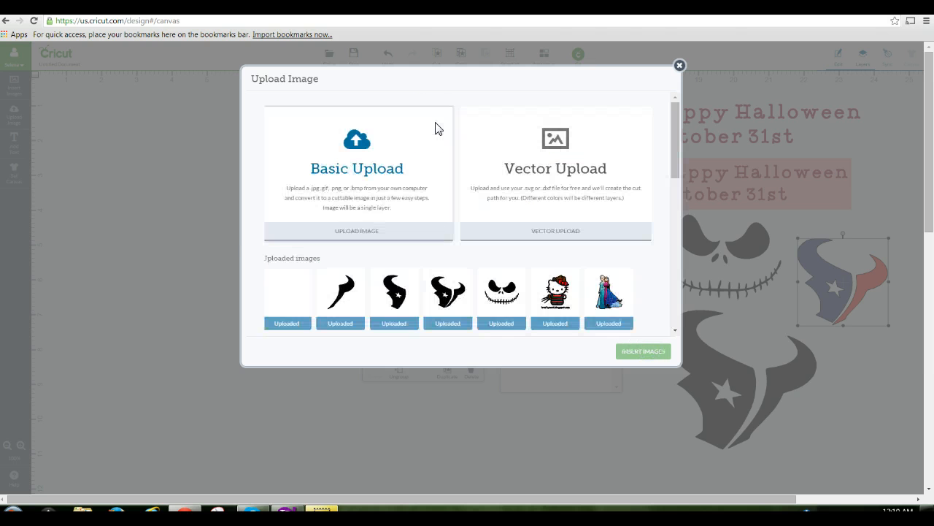
click(287, 292)
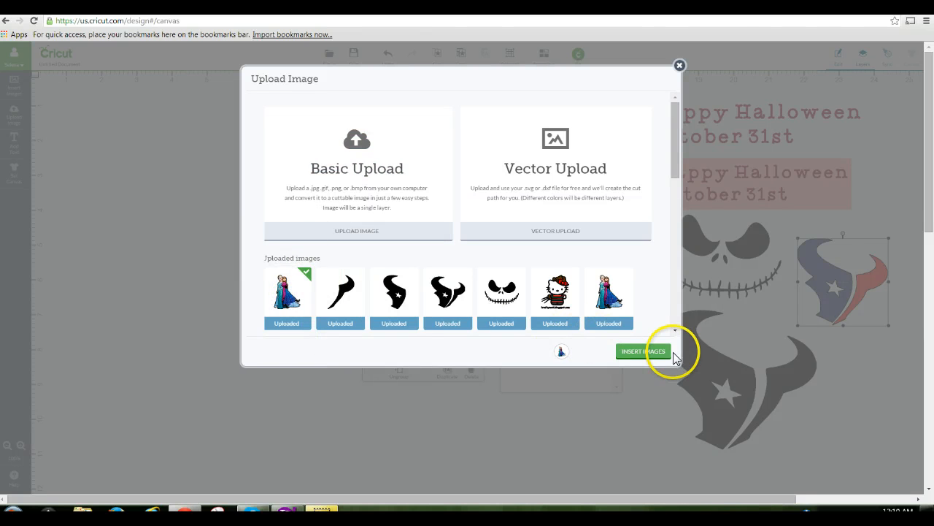
click(646, 353)
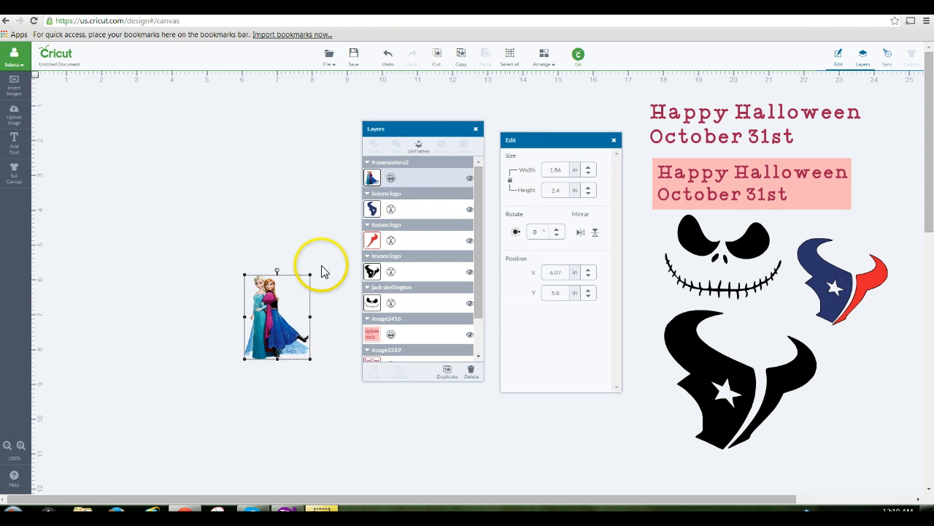
- Enlarge the frozensisters2 picture to about 4.35 by 5.61 in and move it over the Jack Skellington face and black Texans logo
drag(280, 286, 232, 204)
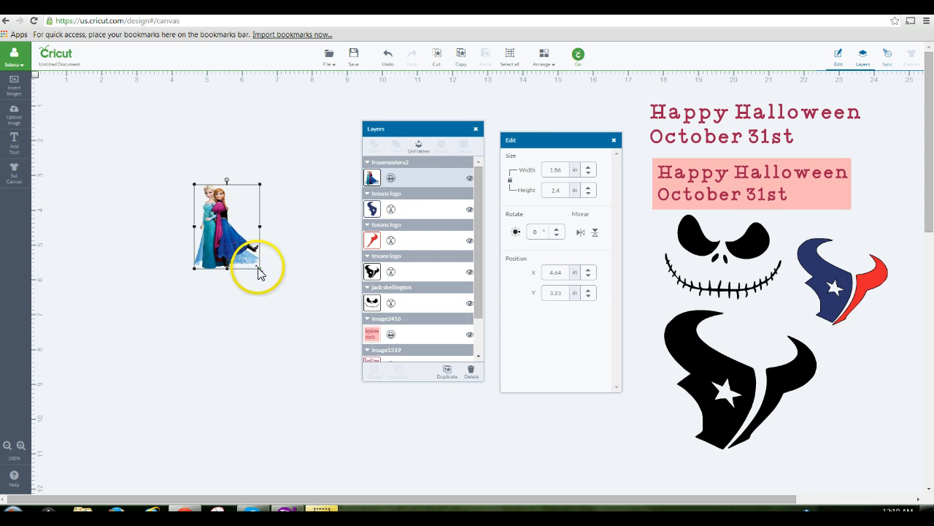
drag(260, 268, 345, 380)
drag(274, 319, 229, 249)
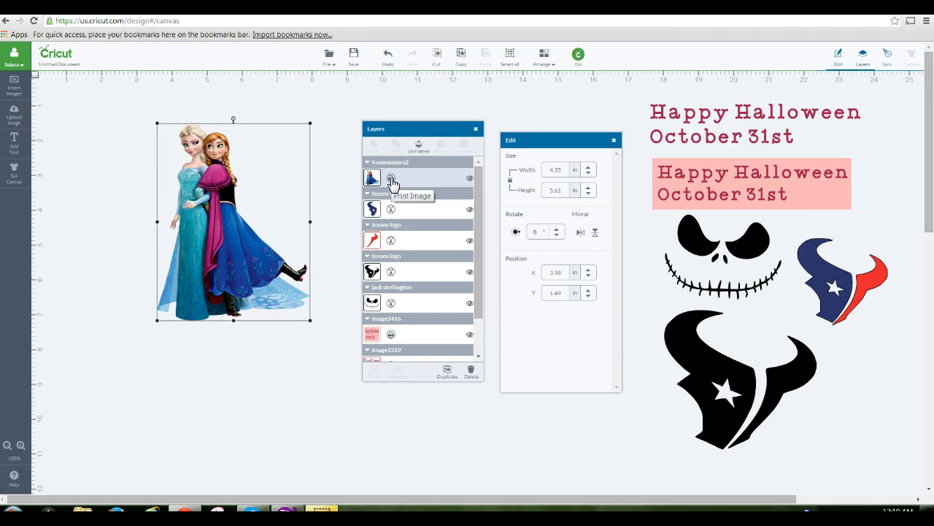
drag(177, 179, 727, 226)
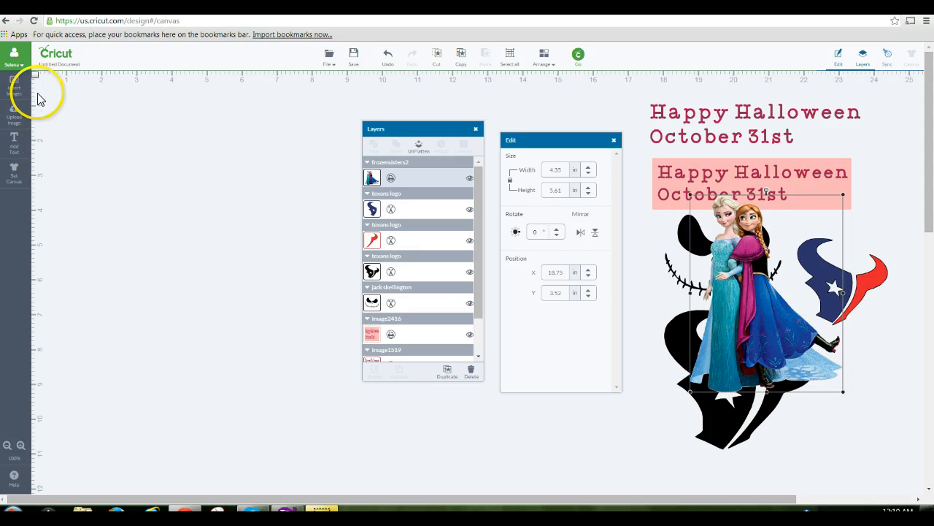
- Upload KraftyNook_HelloKitty_Jason.svg as a vector image and save it under its file name
click(15, 115)
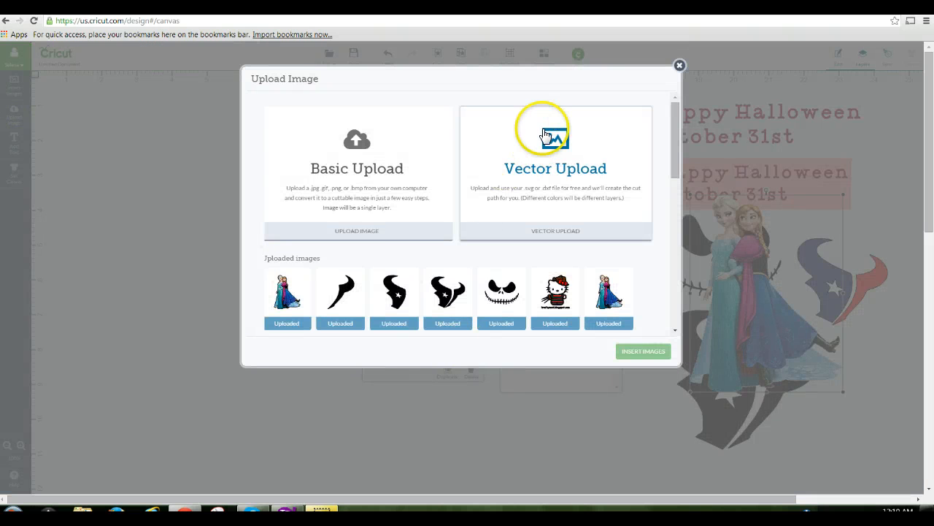
click(580, 189)
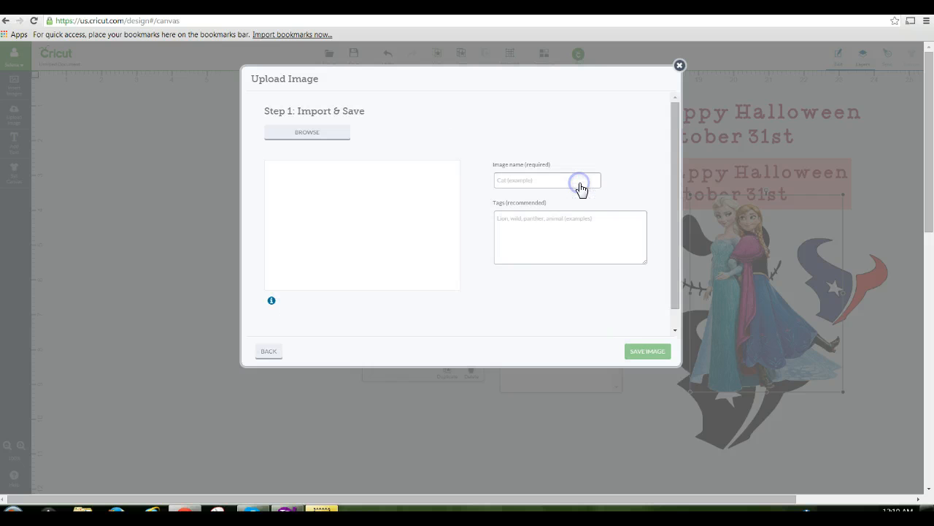
click(307, 132)
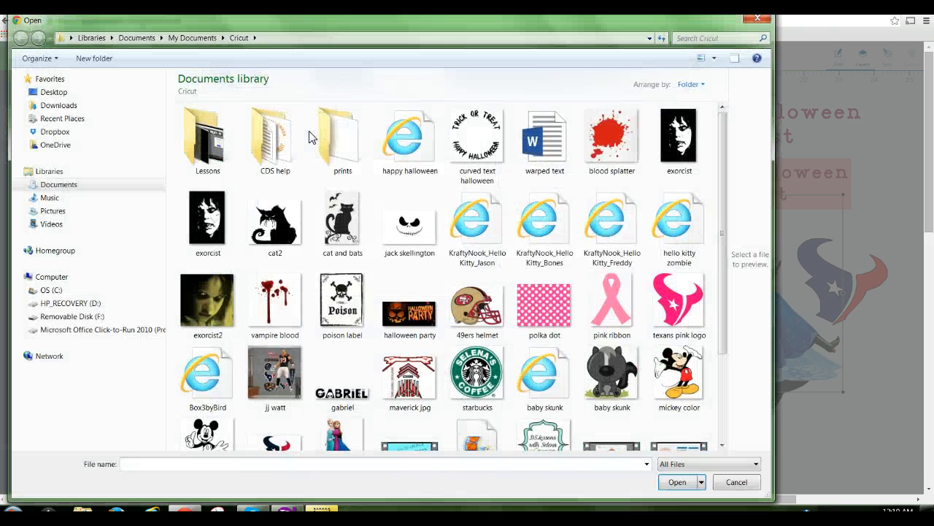
double_click(473, 219)
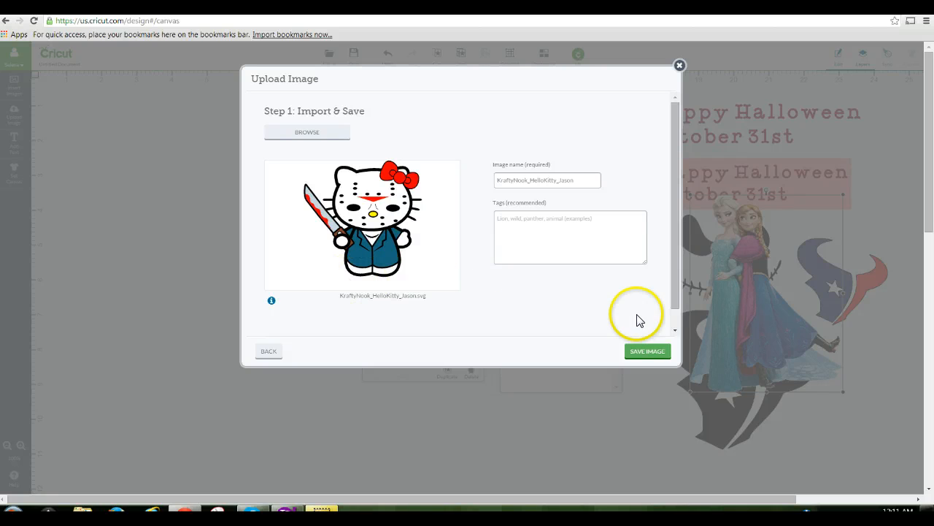
click(651, 350)
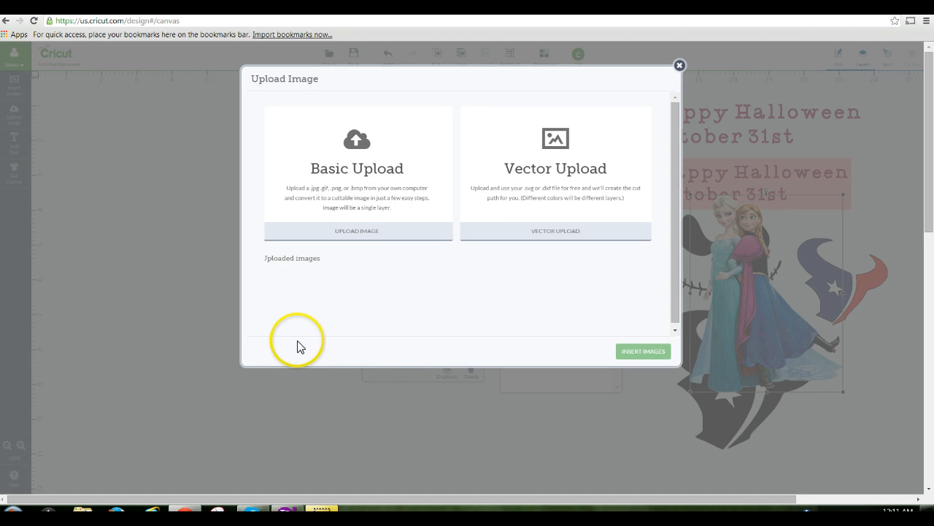
- Insert the KraftyNook_HelloKitty_Jason image and enlarge it to about 5.08 by 5.59 in on the empty part of the canvas
mouse_move(291, 291)
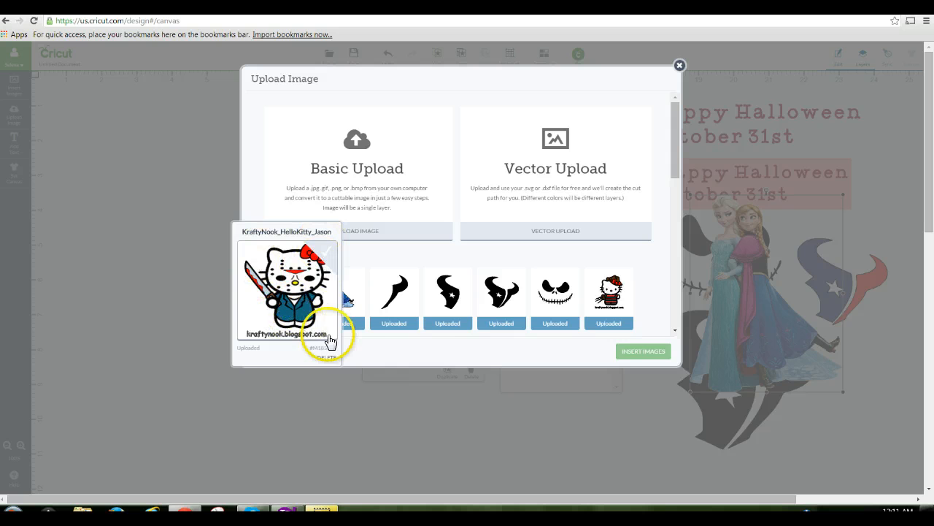
click(289, 276)
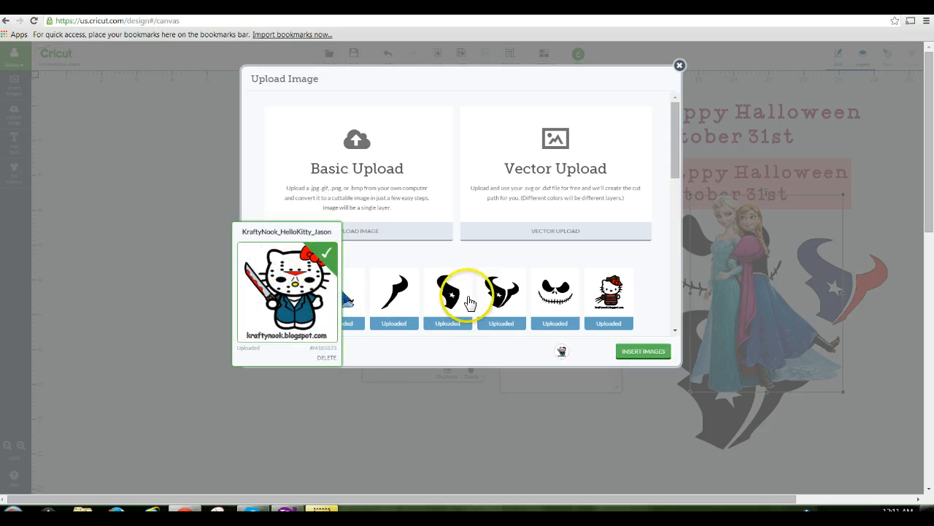
click(634, 351)
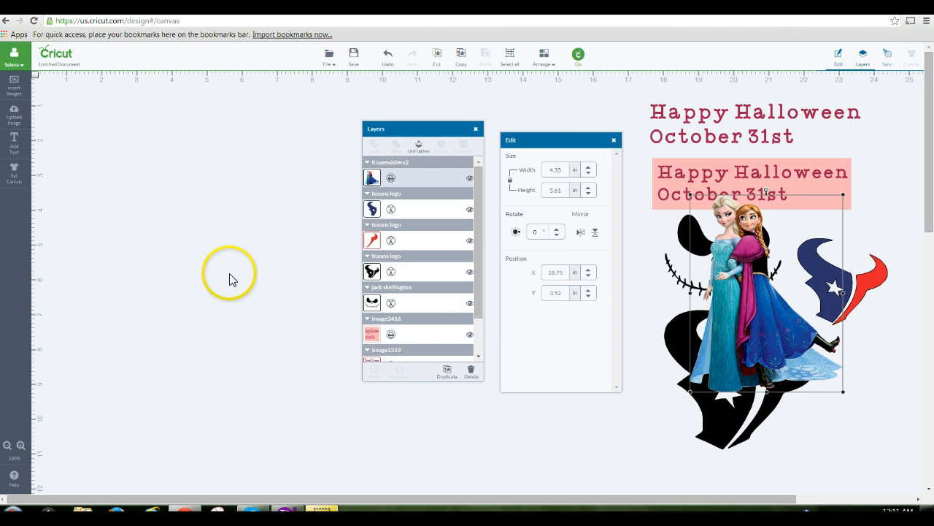
drag(268, 306, 162, 152)
drag(213, 212, 305, 353)
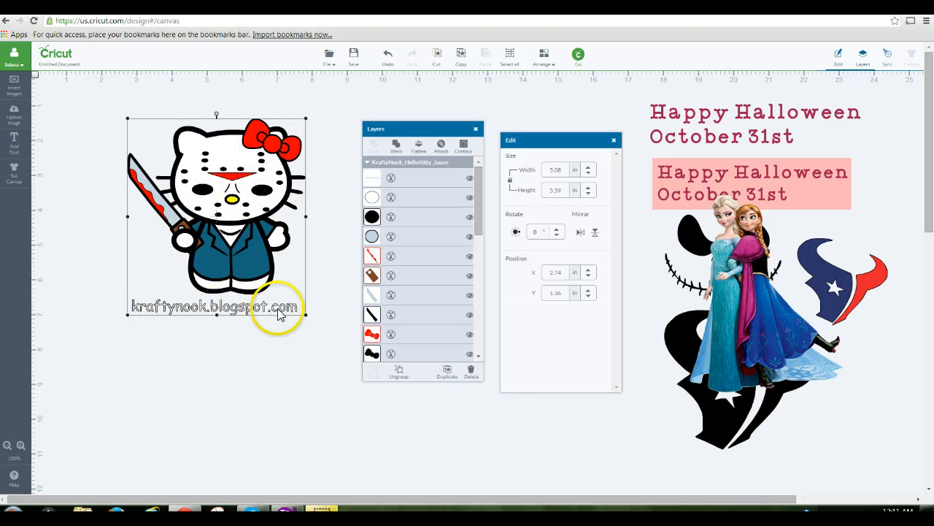
- Ungroup the Hello Kitty image and delete the kraftynook.blogspot.com text beneath the figure
right_click(266, 194)
click(305, 210)
click(260, 317)
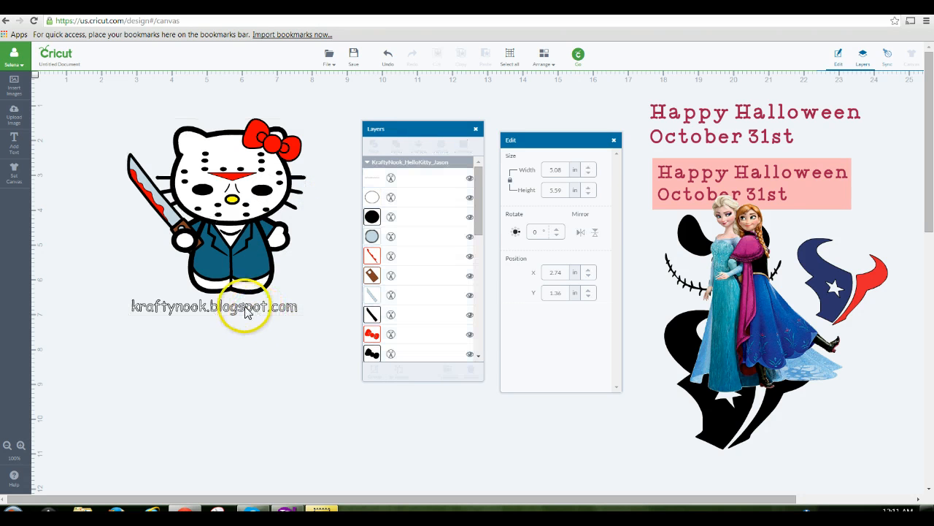
click(244, 308)
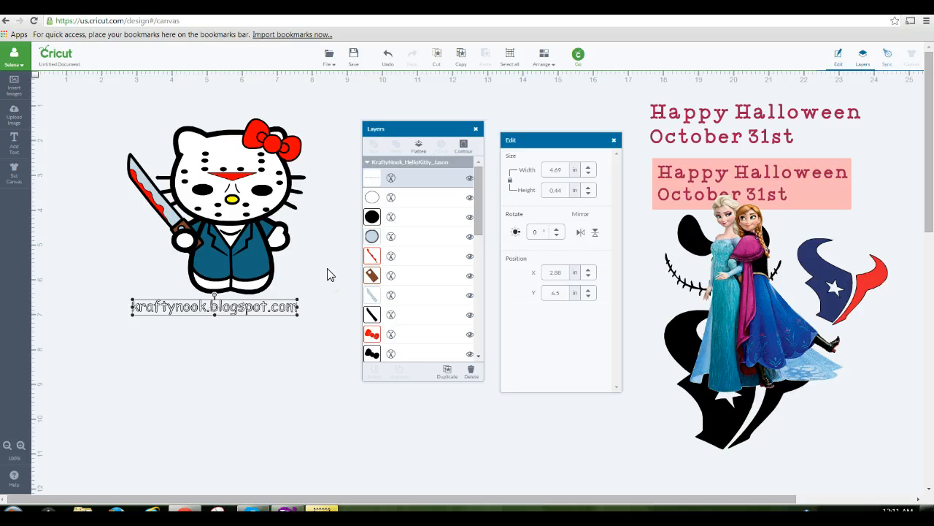
key(Delete)
- Group all remaining Hello Kitty layers and shrink the figure to about 4.33 in wide
drag(93, 98, 341, 350)
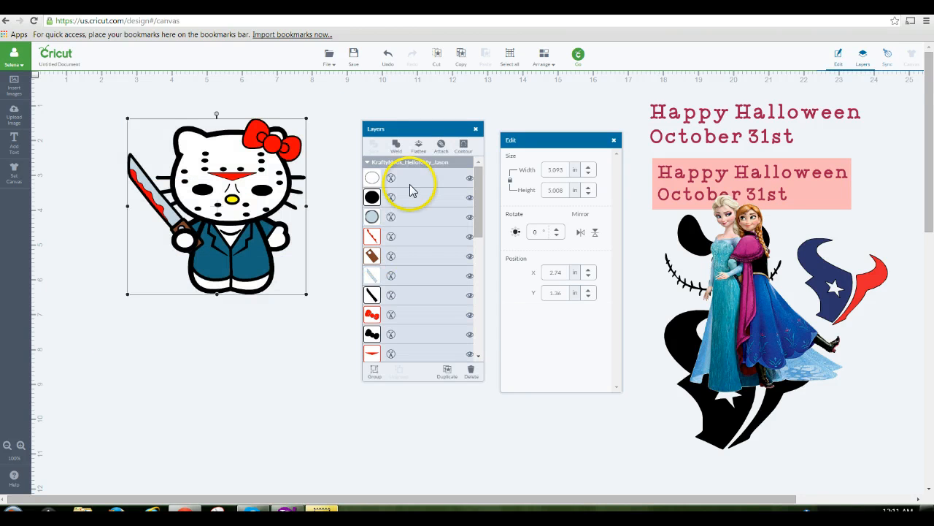
click(373, 372)
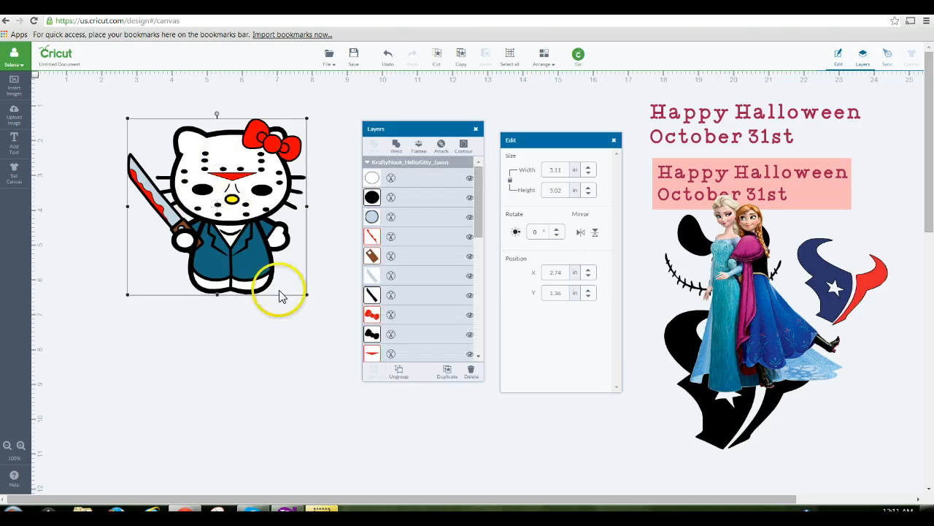
drag(306, 295, 278, 269)
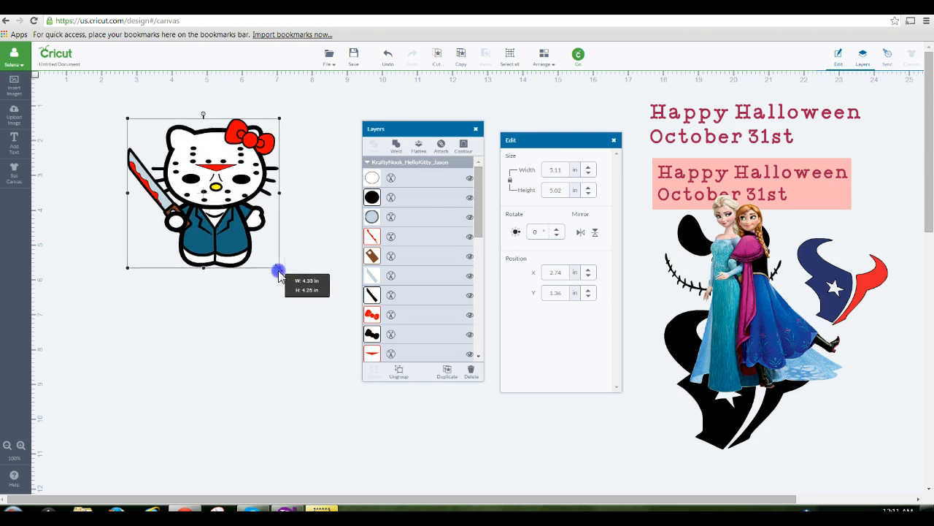
- Reposition the grouped Hello Kitty figure and enlarge it to about 5.63 by 5.54 in
drag(240, 208, 219, 238)
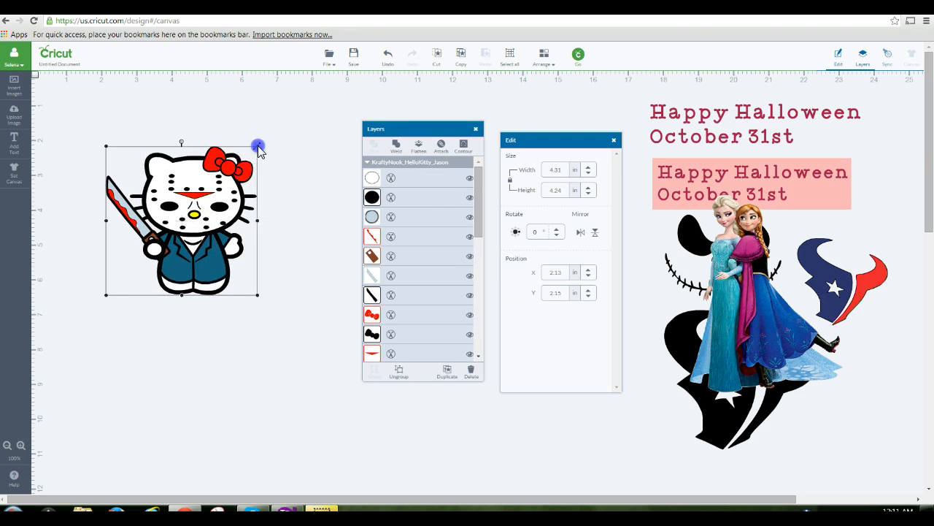
drag(259, 148, 269, 122)
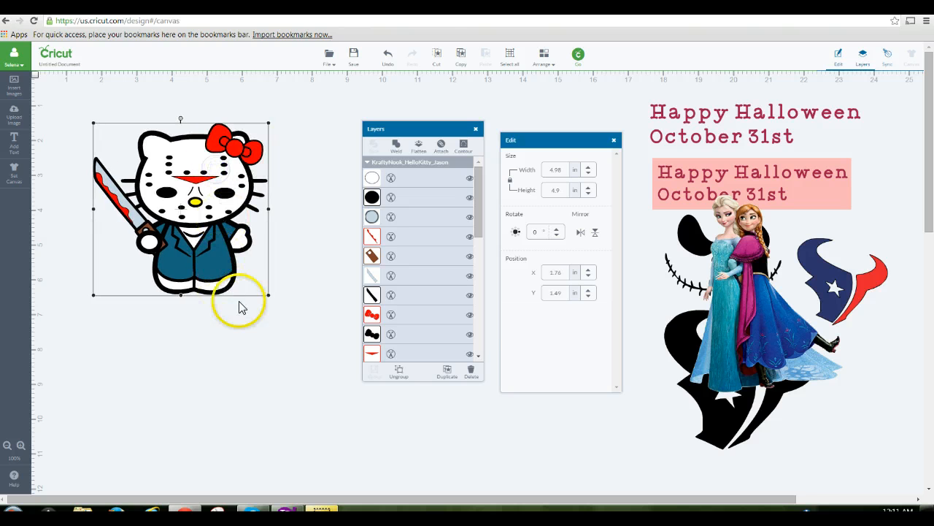
drag(268, 295, 290, 342)
drag(433, 129, 366, 116)
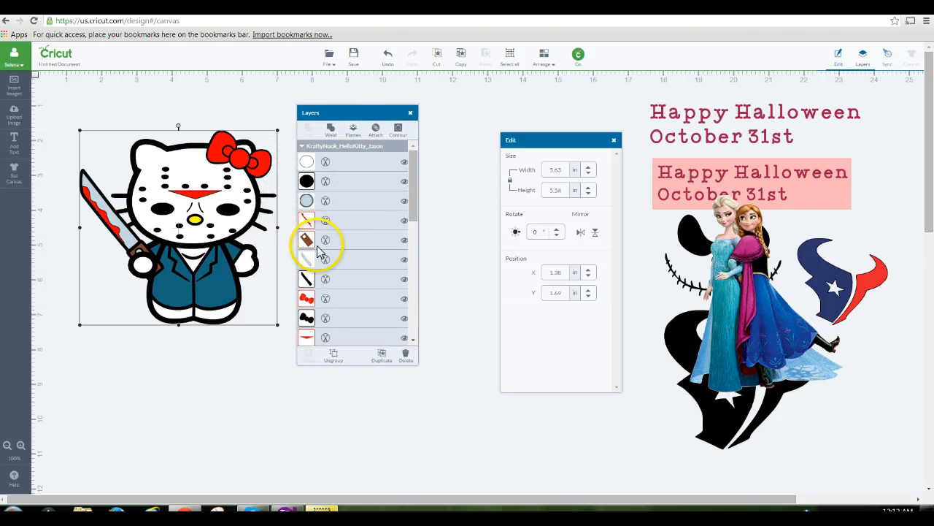
- Examine the Hello Kitty layers and the project's material colors in Color Sync
mouse_move(411, 179)
mouse_down()
mouse_move(413, 273)
mouse_move(413, 183)
mouse_up()
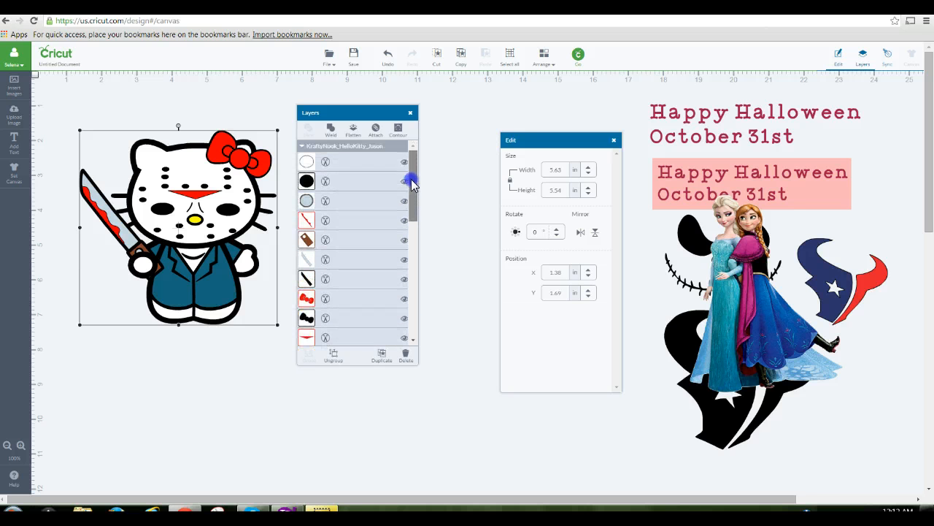
click(887, 56)
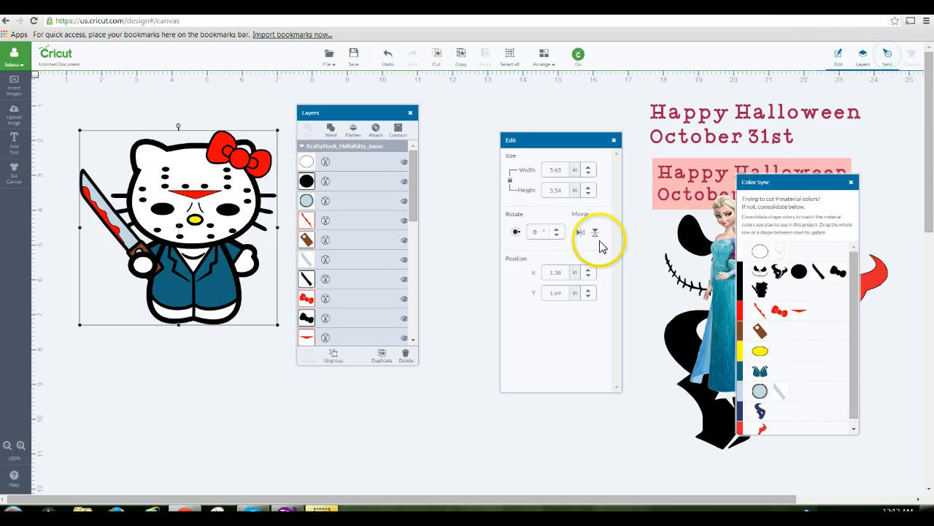
drag(772, 183, 341, 98)
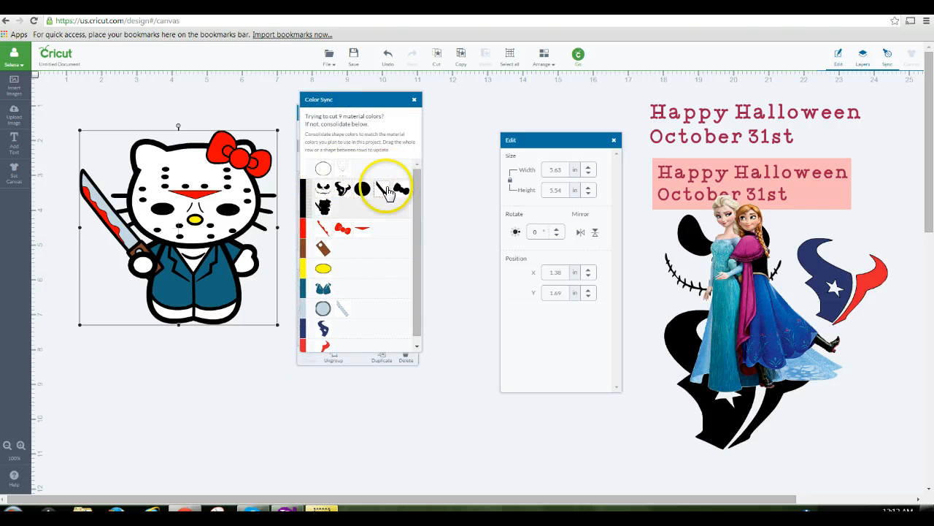
drag(419, 203, 416, 242)
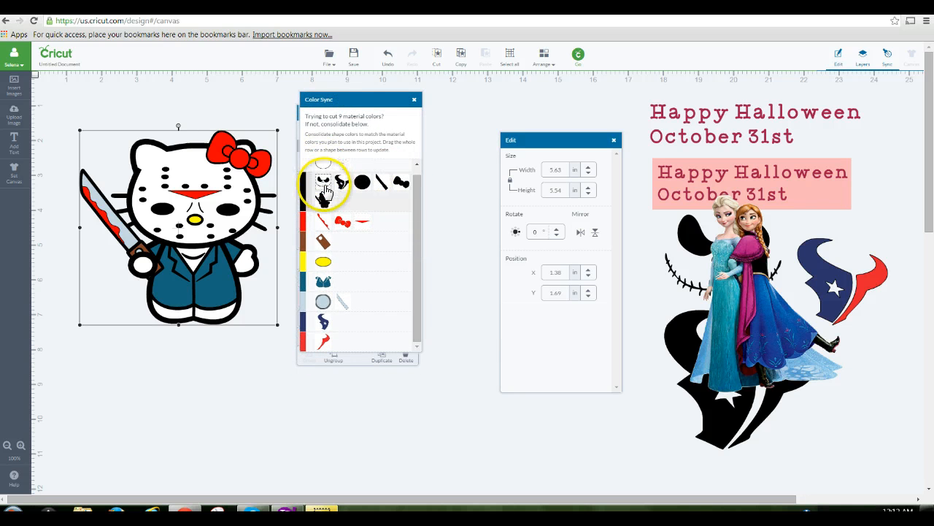
drag(325, 191, 328, 340)
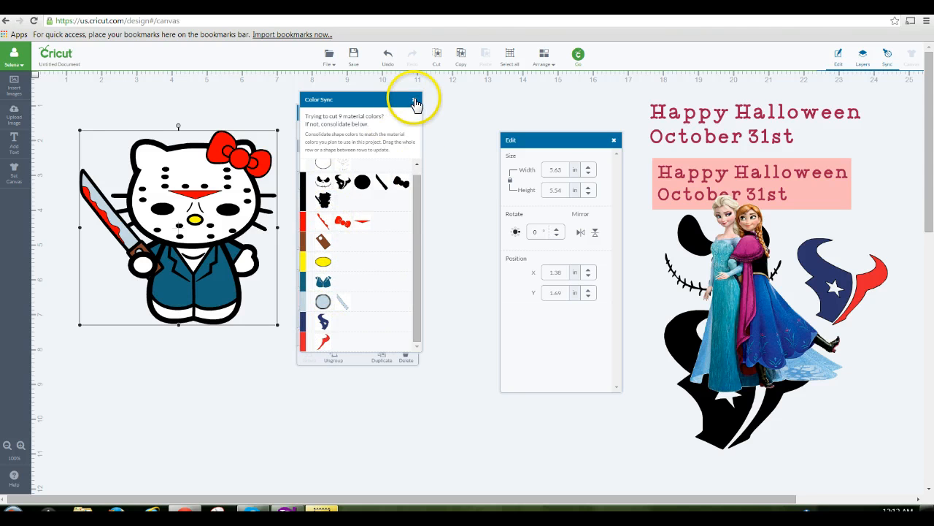
click(414, 103)
- Shift the Hello Kitty figure slightly and flatten all its layers into a single printable image
drag(372, 106, 489, 120)
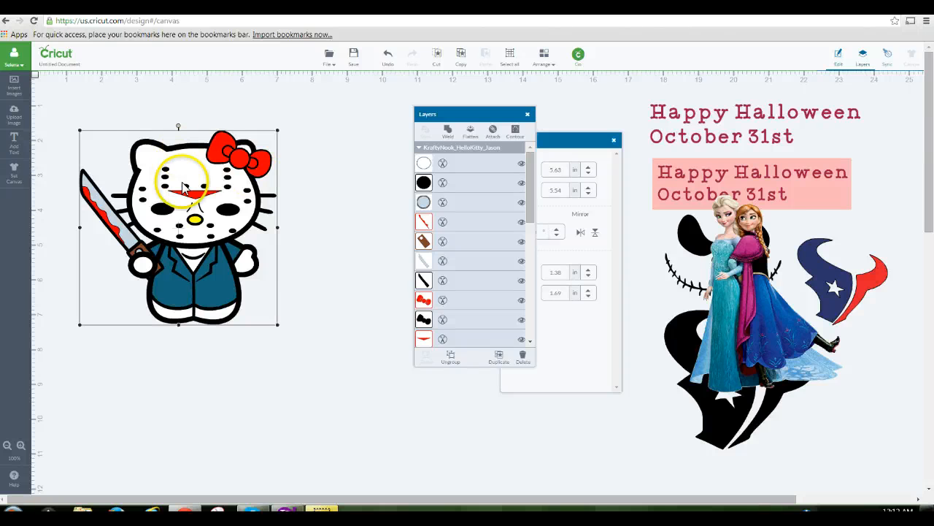
drag(182, 182, 210, 186)
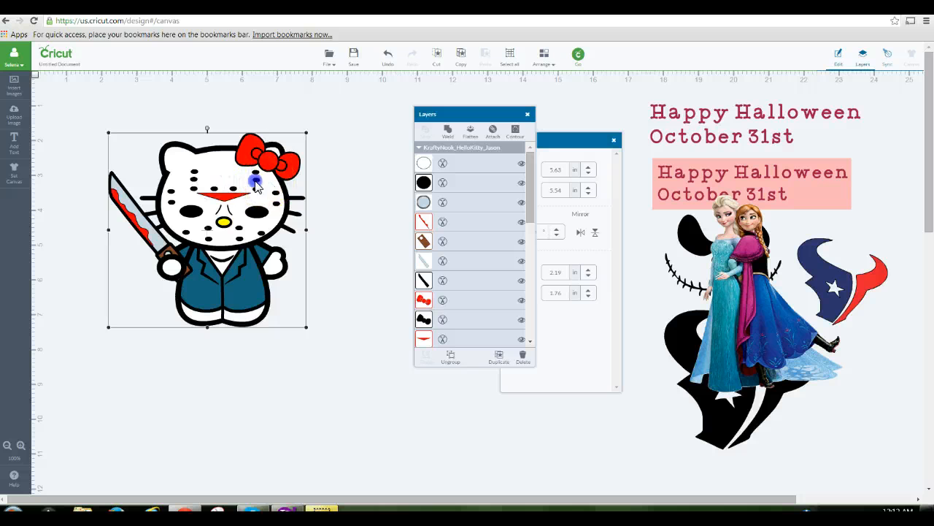
drag(270, 187, 250, 186)
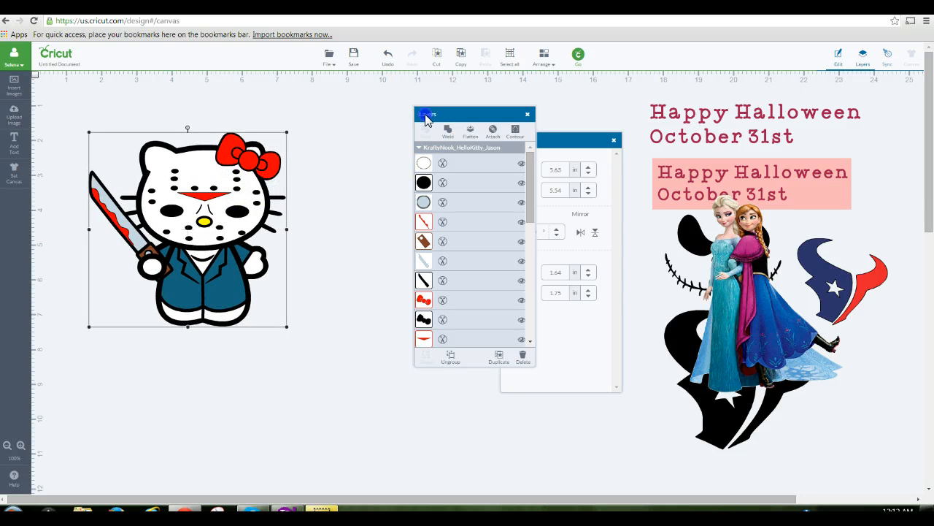
drag(425, 117, 344, 123)
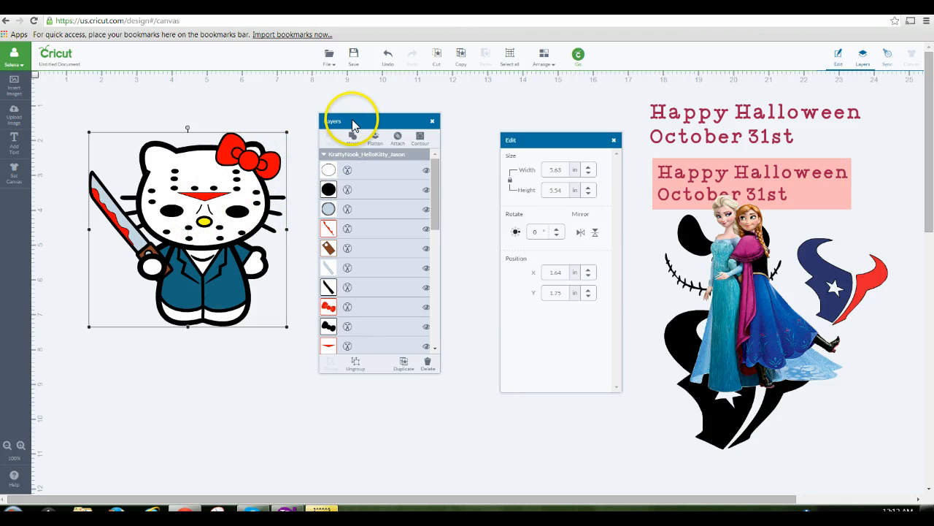
drag(355, 122, 380, 109)
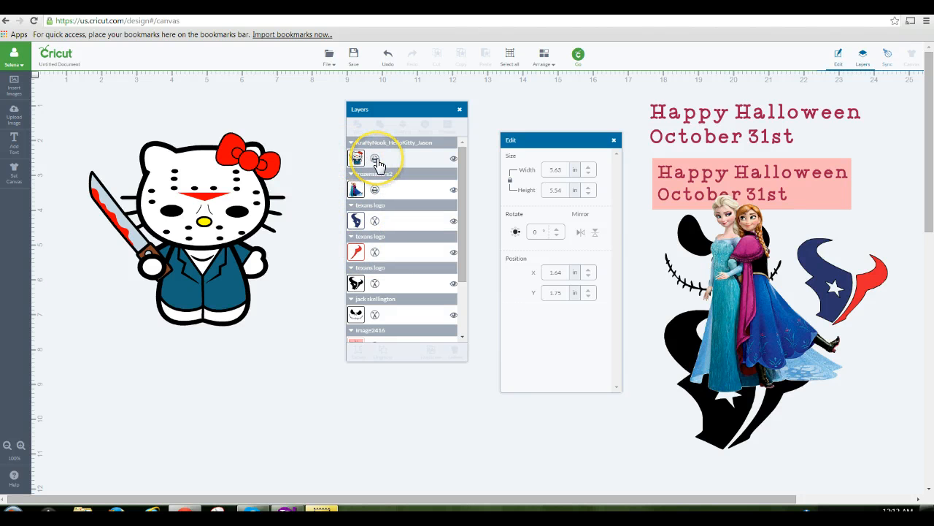
click(210, 195)
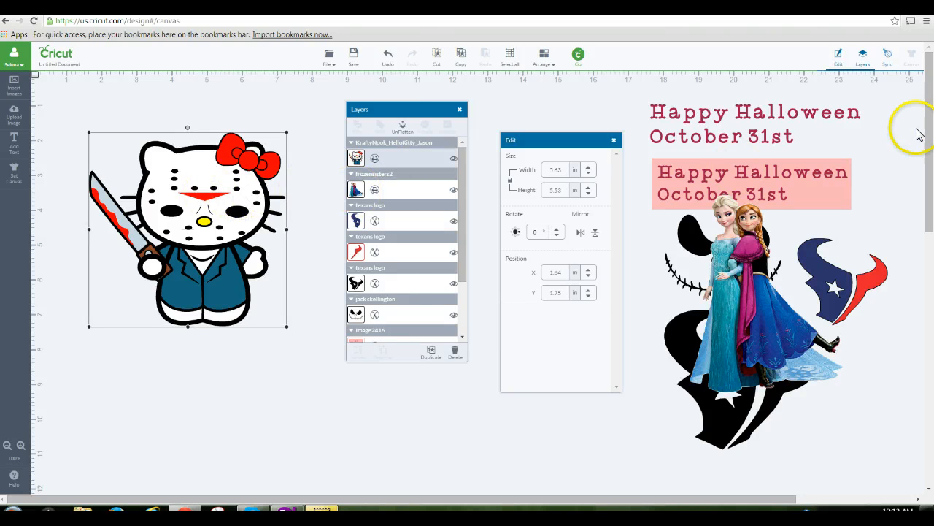
- With Color Sync open, move the frozensisters2 image below Hello Kitty and shift Hello Kitty to about X 0.67, Y 0.94 in
click(888, 58)
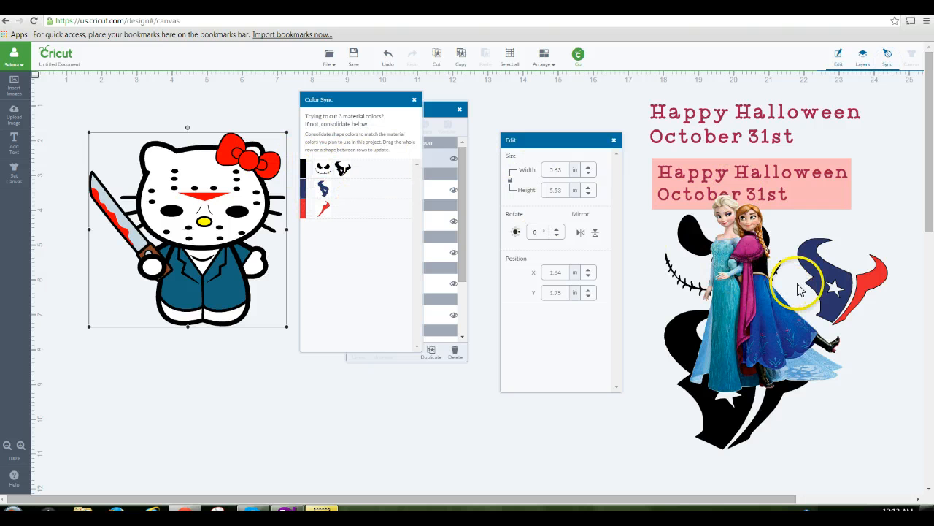
click(776, 275)
drag(711, 358, 261, 430)
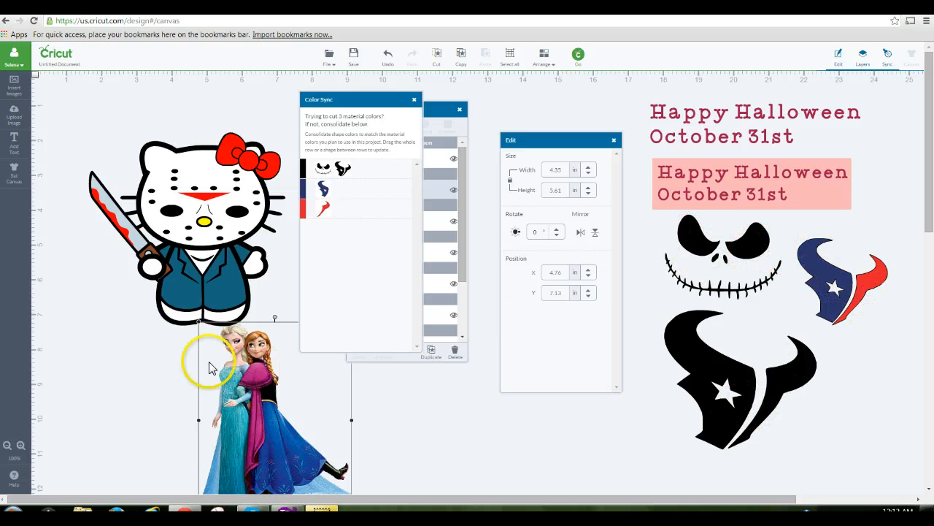
click(205, 207)
click(274, 370)
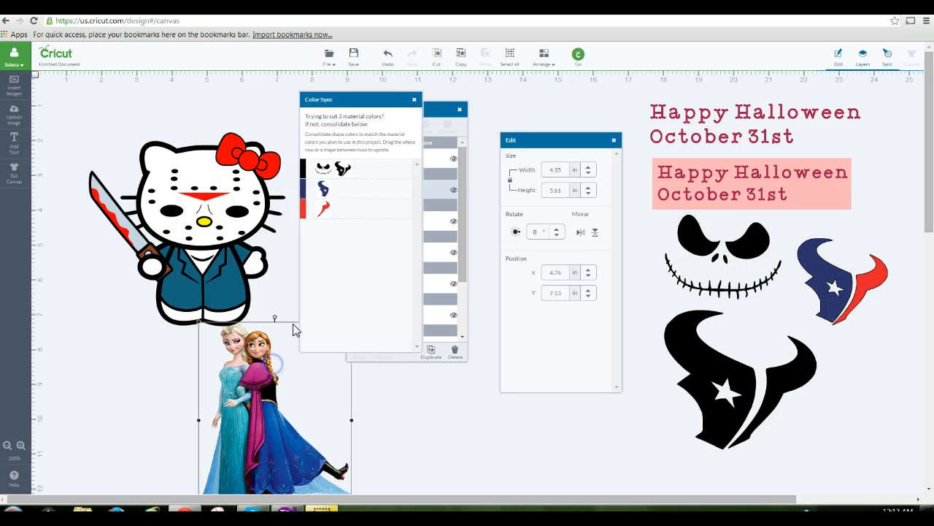
drag(360, 102, 612, 125)
drag(174, 212, 138, 183)
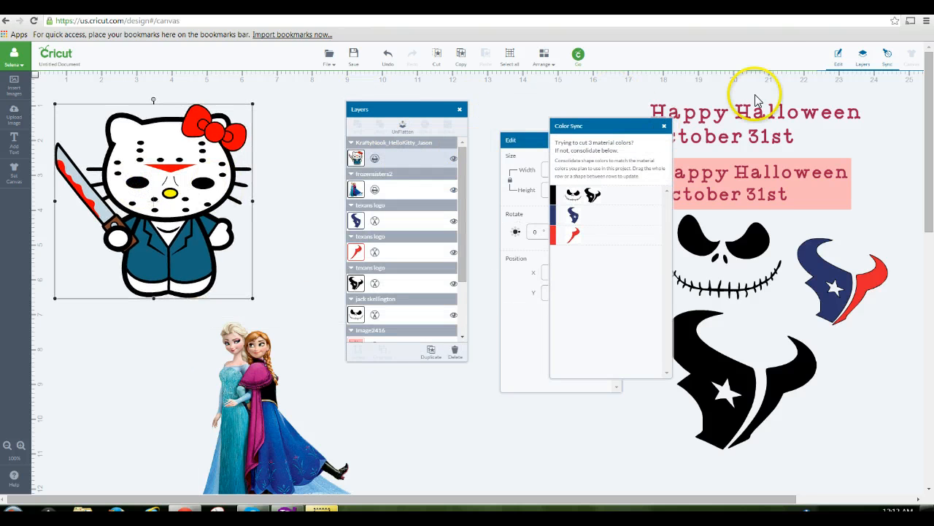
- Move the Edit and Color Sync windows aside and place the frozensisters2 image at about X 12.71, Y 3.88 in
click(832, 58)
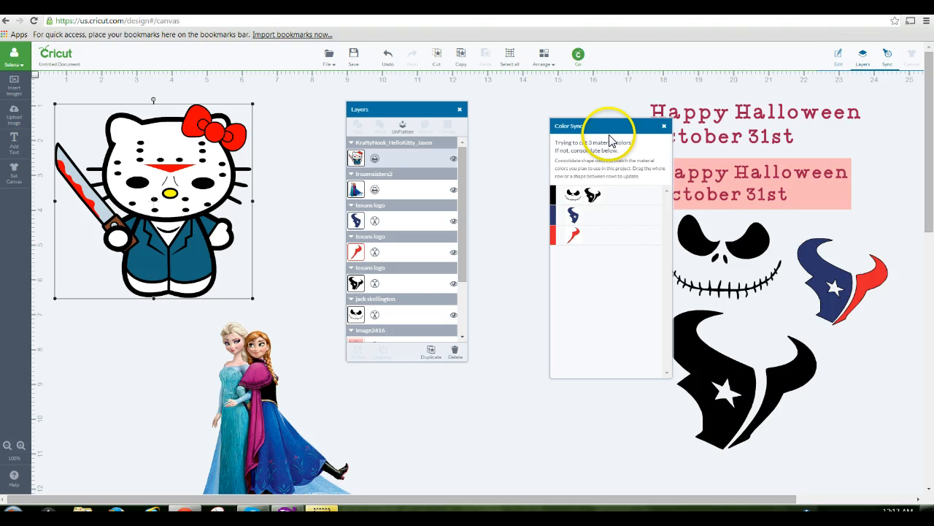
click(834, 58)
drag(532, 139, 335, 94)
drag(244, 390, 537, 177)
drag(605, 127, 830, 122)
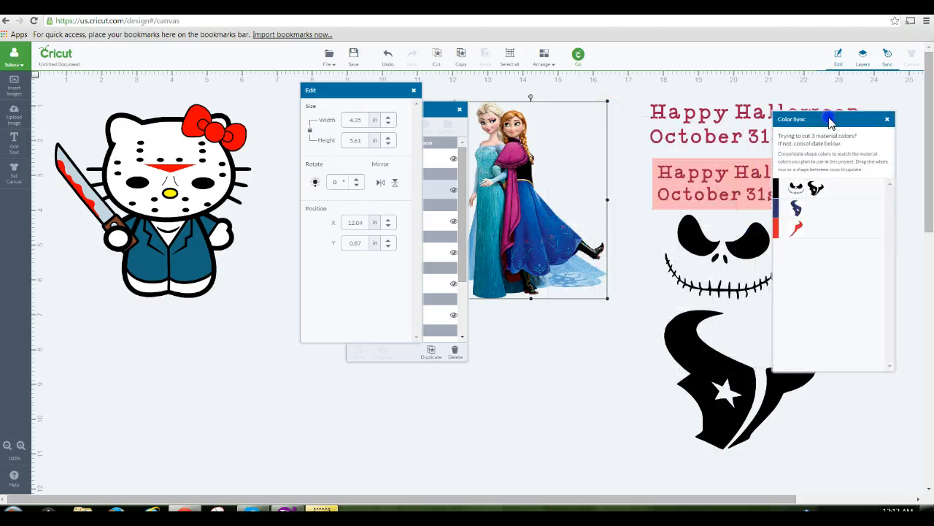
drag(500, 181, 523, 288)
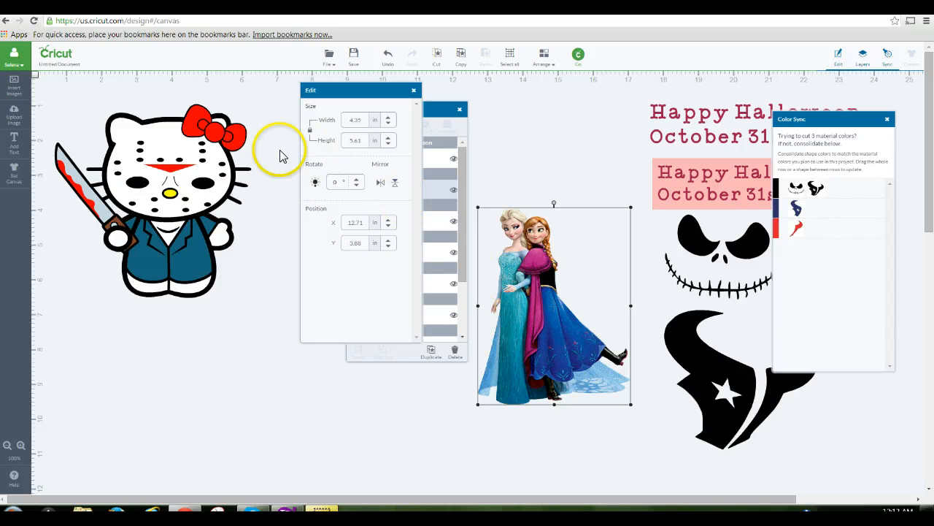
- Set the flattened Hello Kitty image's height to 6.5 in and reduce it to 6 in
click(198, 155)
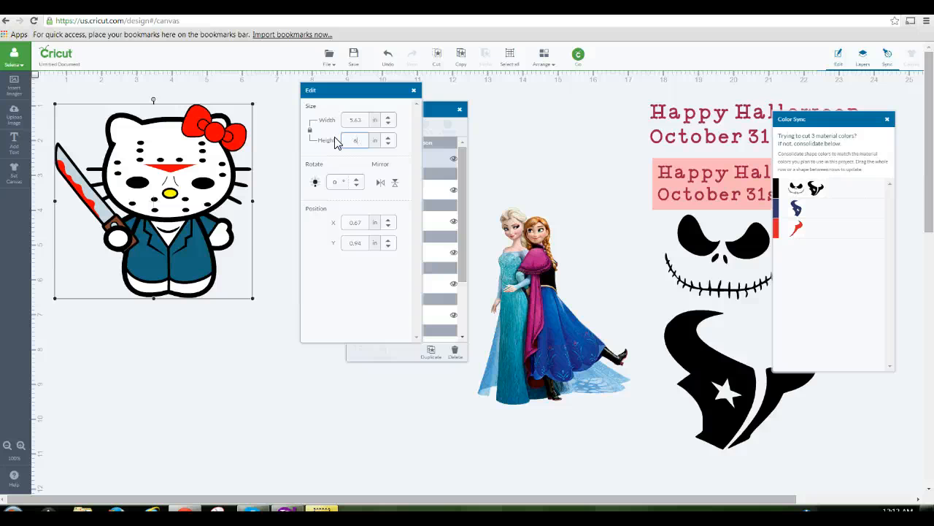
key(Return)
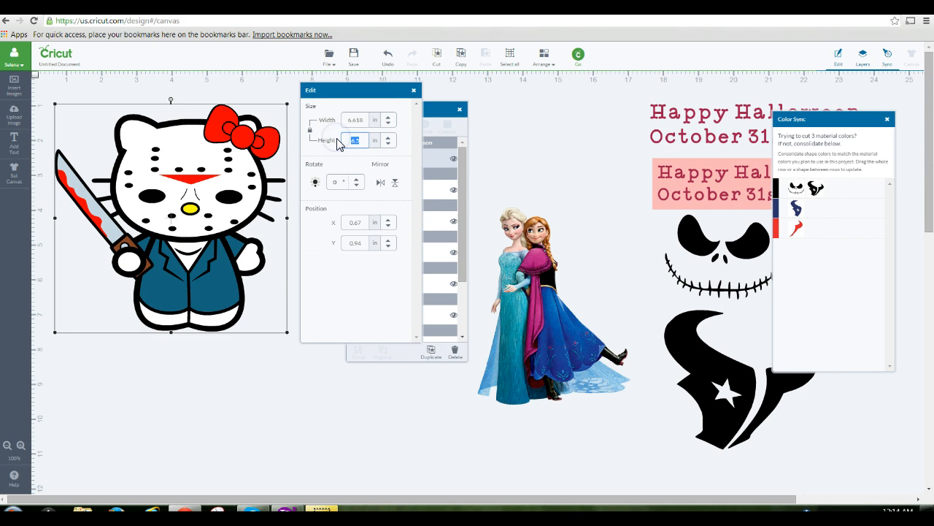
click(344, 139)
text(6)
key(Return)
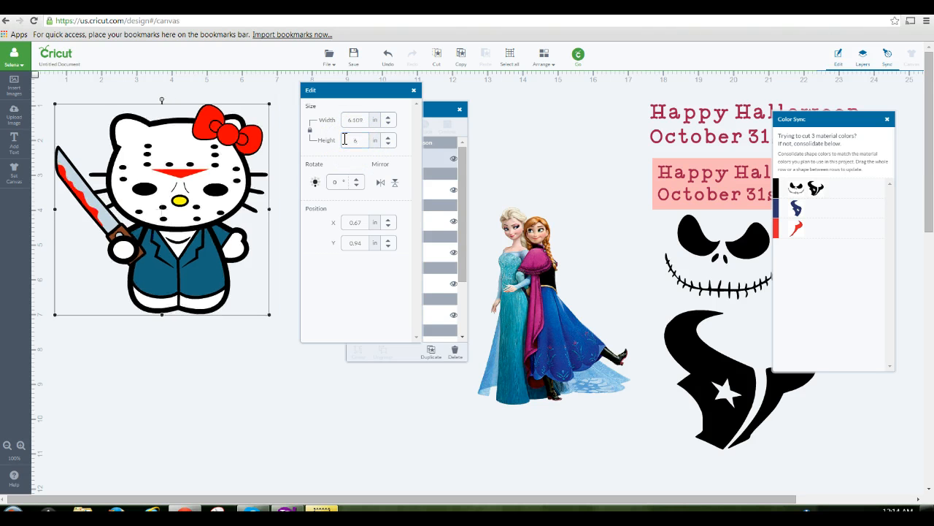
- Move the frozensisters2 image to about X 0.53, Y 5.48 in, overlapping Hello Kitty's lower edge, and try to send the project to cut
click(541, 248)
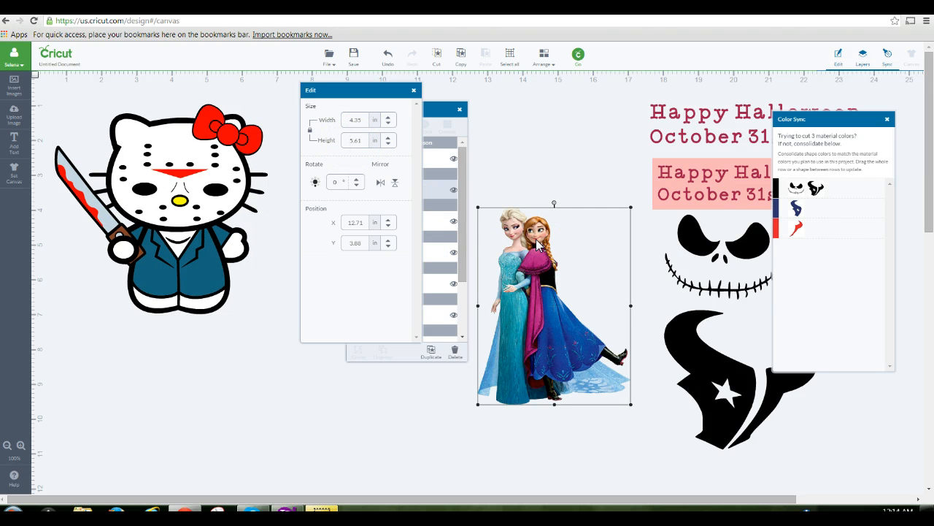
drag(538, 245, 109, 300)
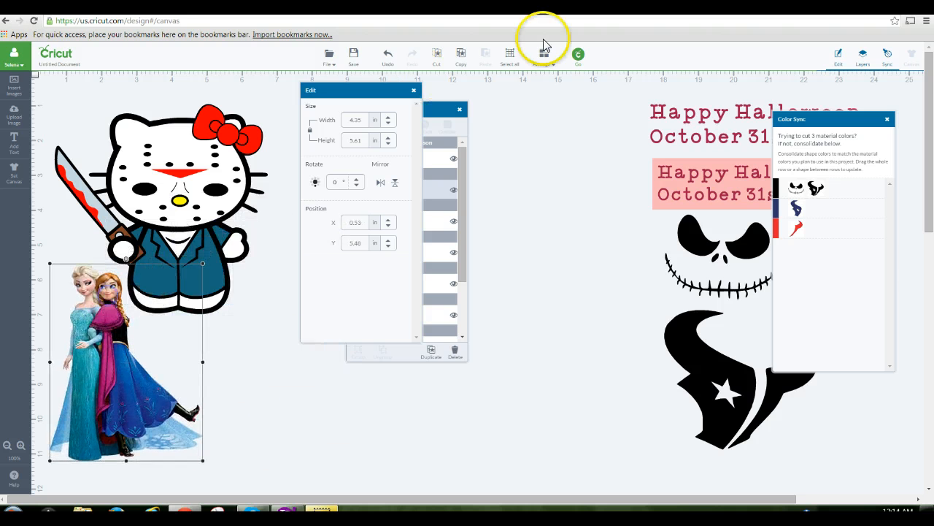
click(578, 54)
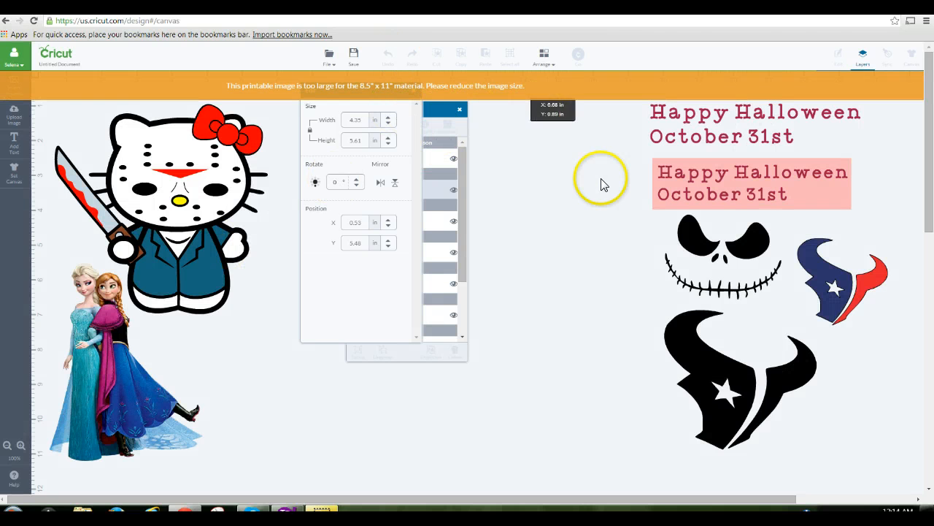
- Set the Hello Kitty image's width to 6 in and try again to send the project to cut
click(132, 179)
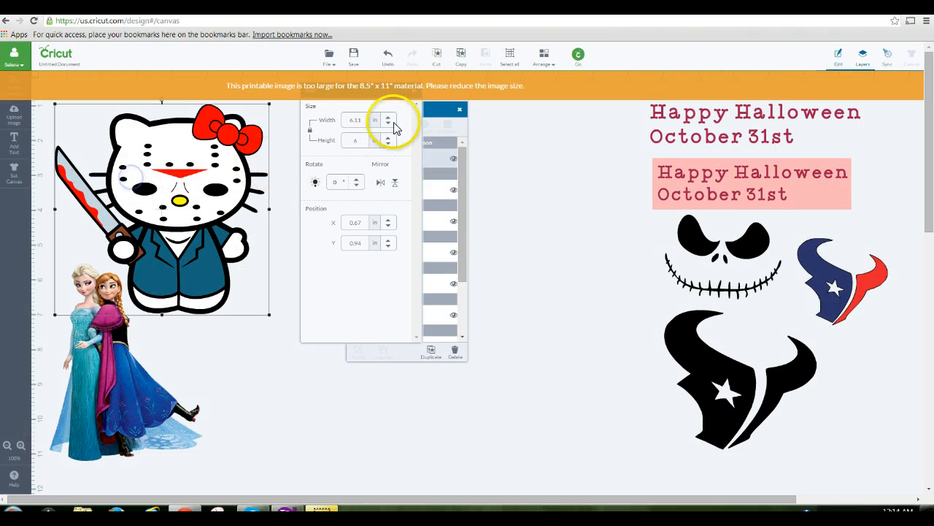
click(364, 119)
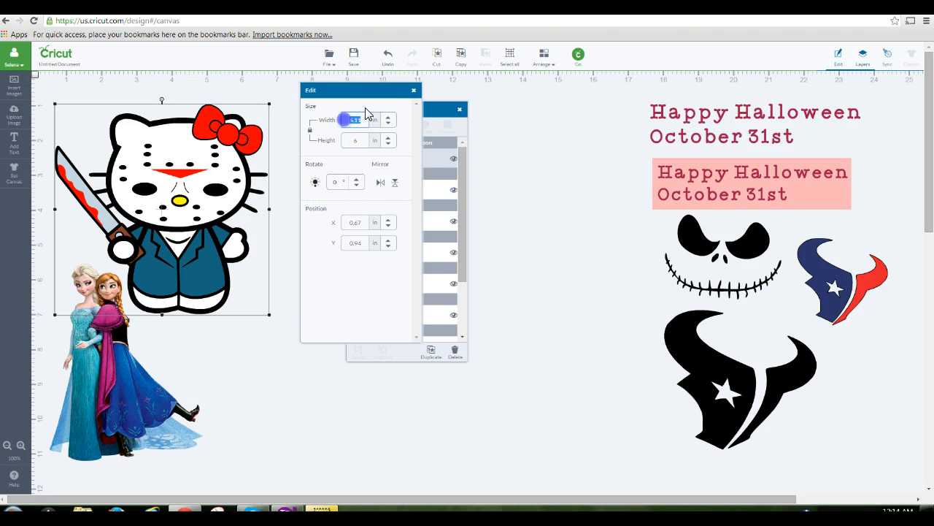
text(6)
key(Return)
click(406, 113)
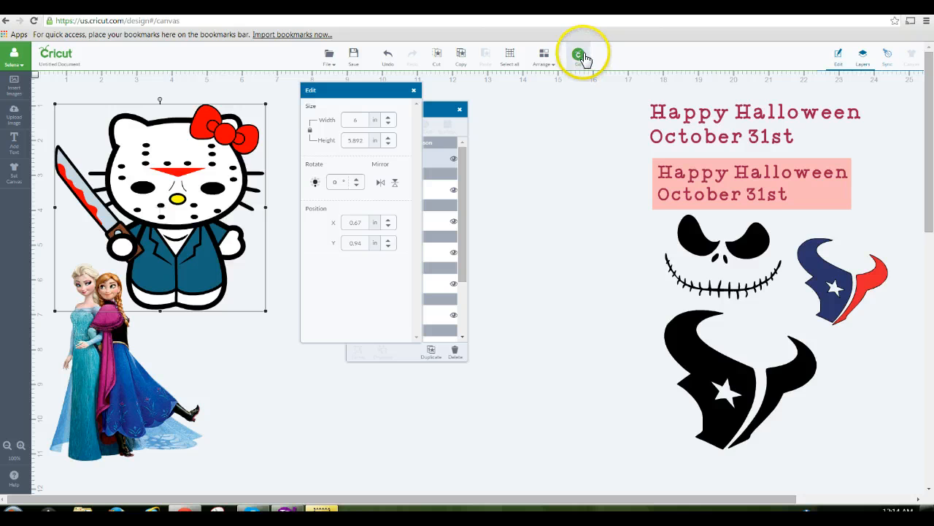
click(580, 55)
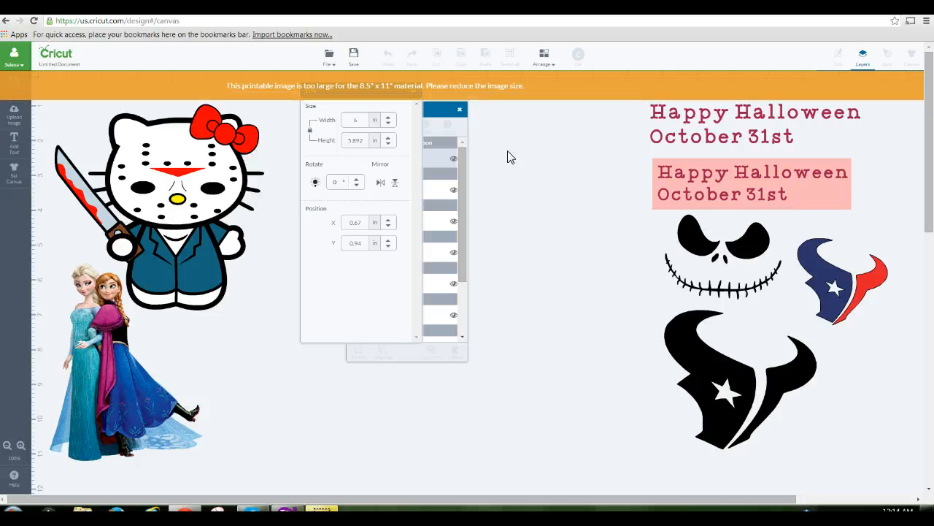
- Reduce the Hello Kitty image's width to 5.5 in with its proportions locked
click(107, 320)
click(158, 188)
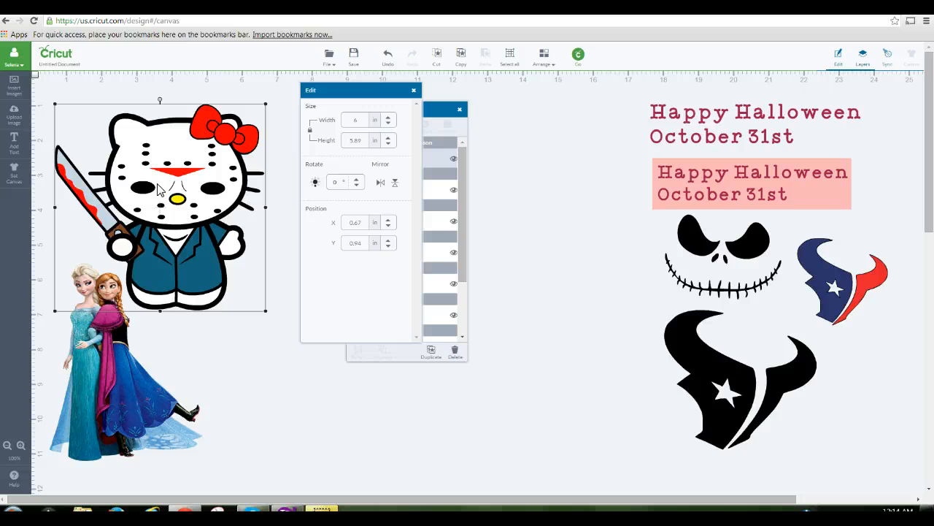
click(128, 363)
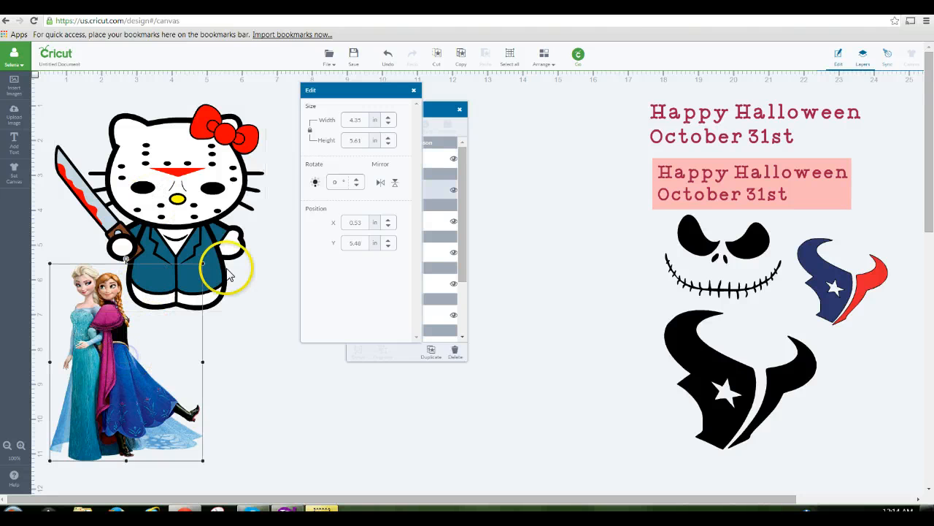
click(208, 149)
double_click(346, 119)
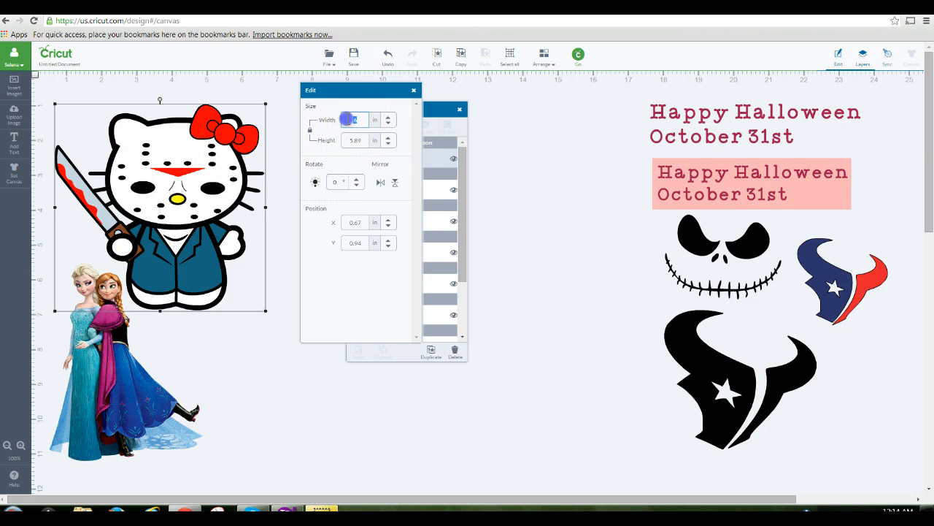
text(5.5)
key(Return)
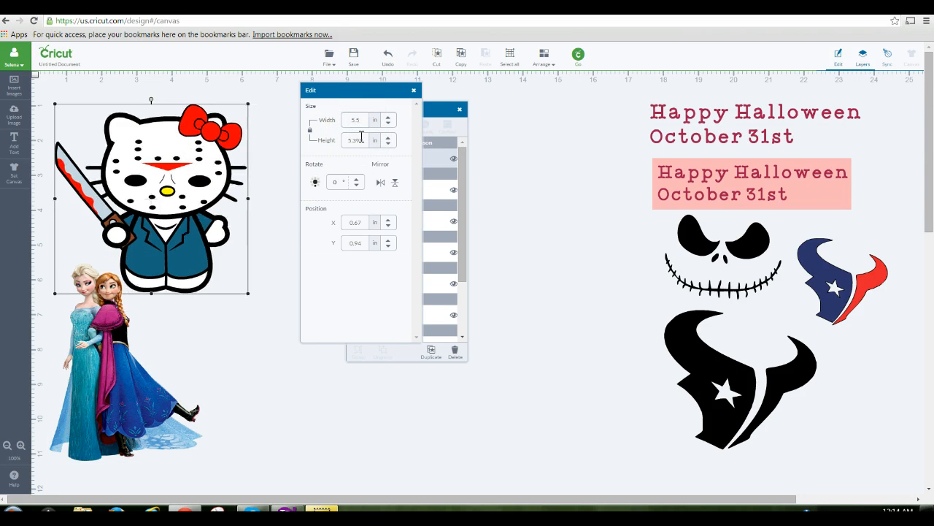
- Preview the project's mats, examine the Happy Halloween print mat, and return to the canvas
click(577, 54)
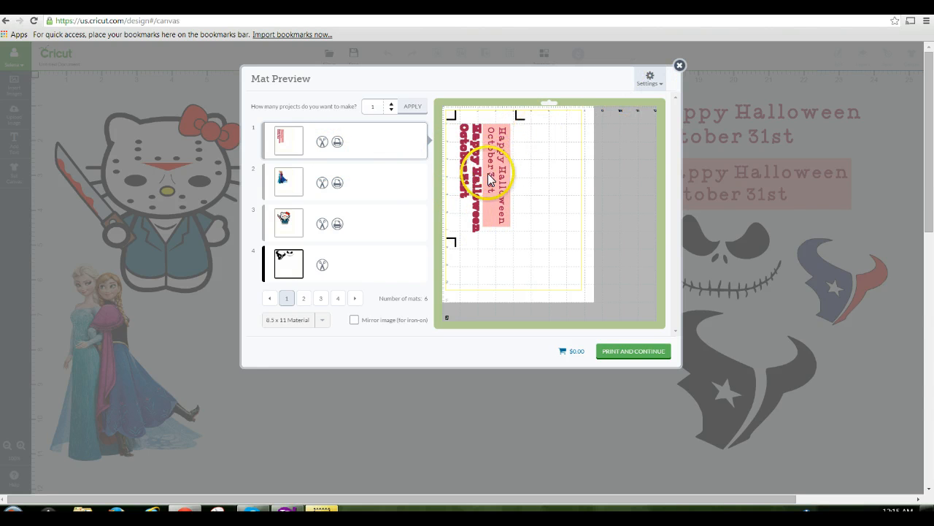
click(679, 65)
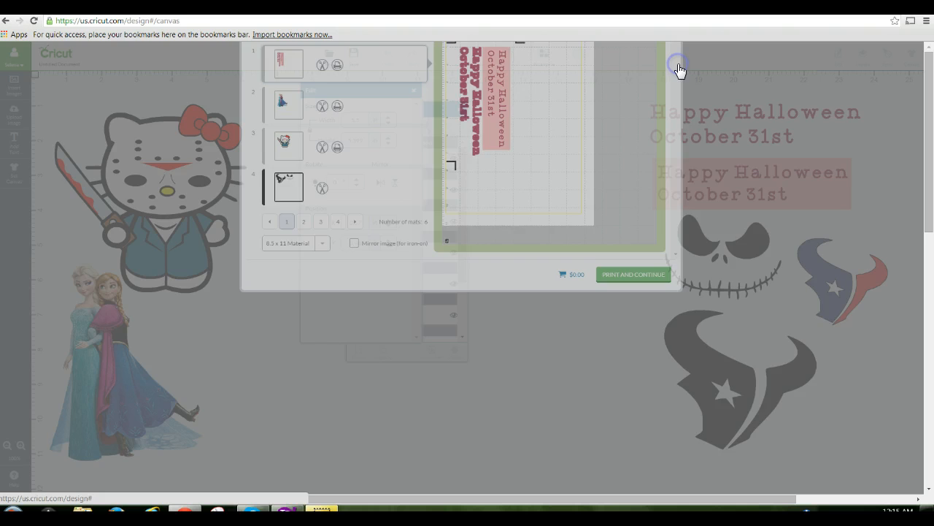
- Move the Happy Halloween images beside Hello Kitty, the plain one to about X 7.26, Y 1.09 in and the pink-background one to about X 7.19, Y 2.79 in
drag(701, 117, 532, 136)
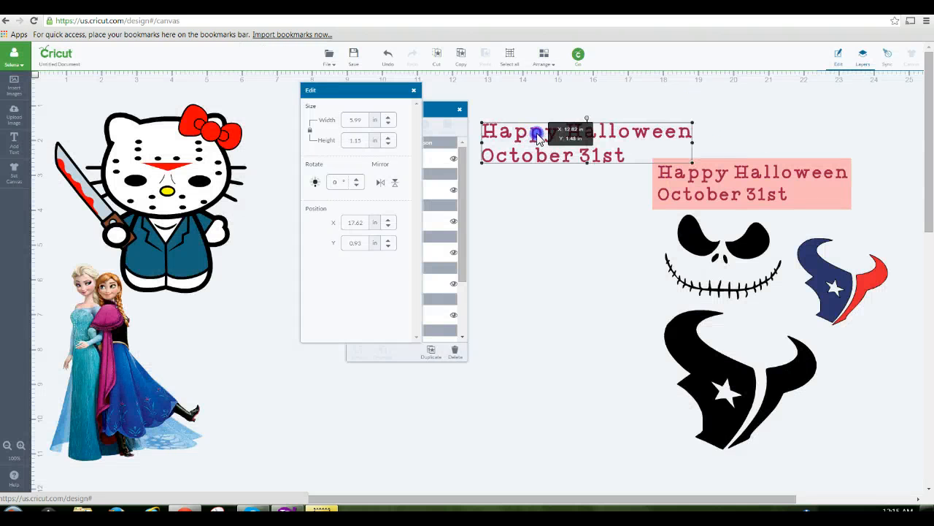
drag(705, 192, 560, 201)
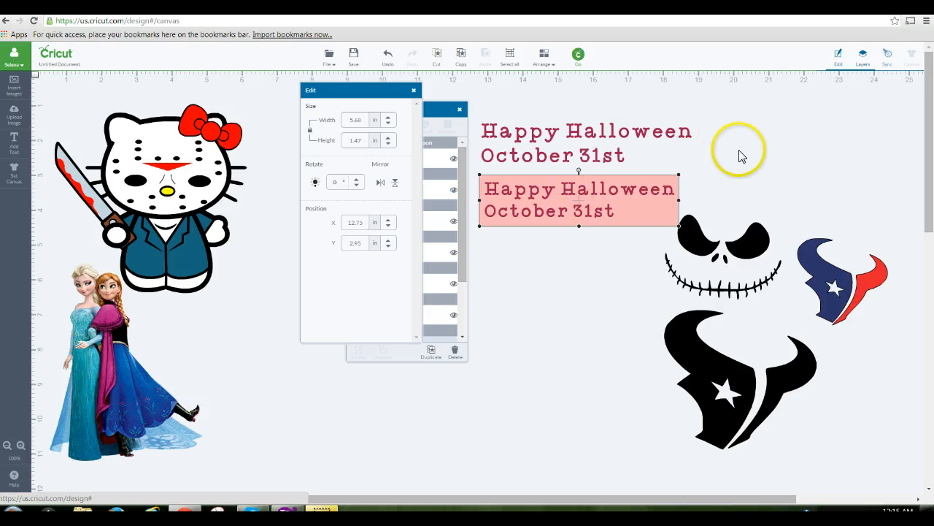
click(633, 260)
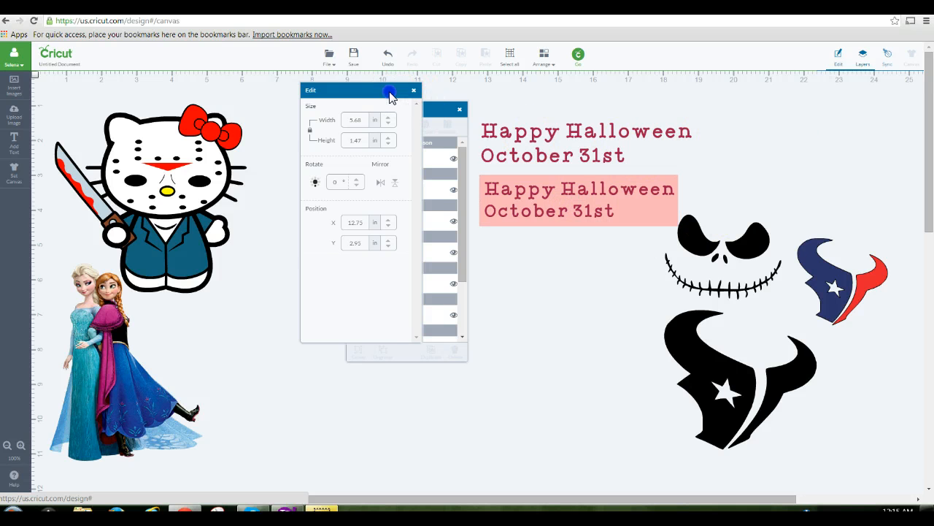
drag(390, 92, 827, 117)
drag(441, 110, 826, 160)
drag(594, 129, 395, 116)
drag(529, 198, 363, 186)
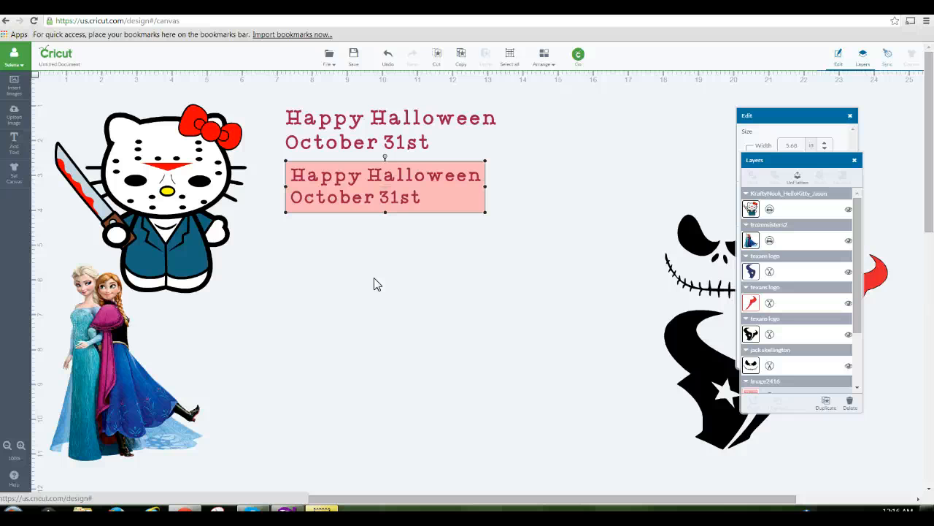
mouse_move(392, 110)
mouse_down()
mouse_move(392, 100)
mouse_move(394, 116)
mouse_up()
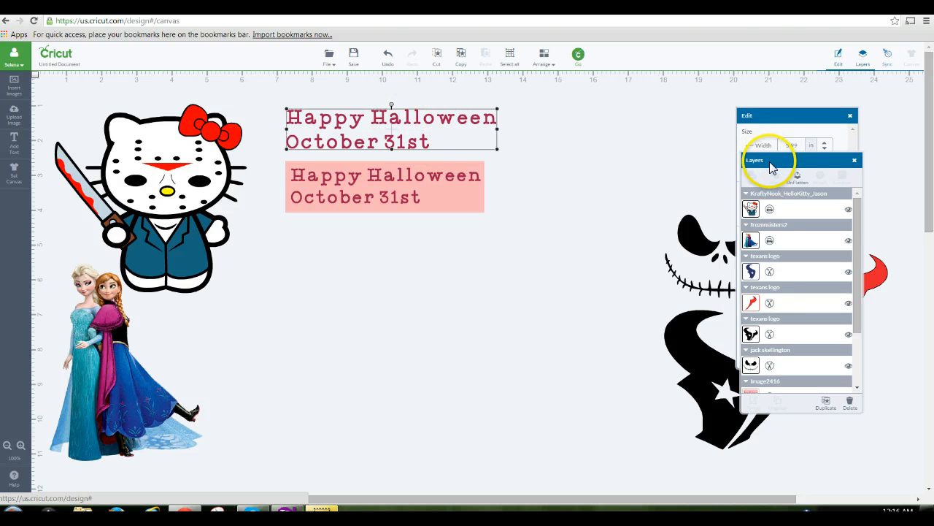
drag(774, 156, 549, 100)
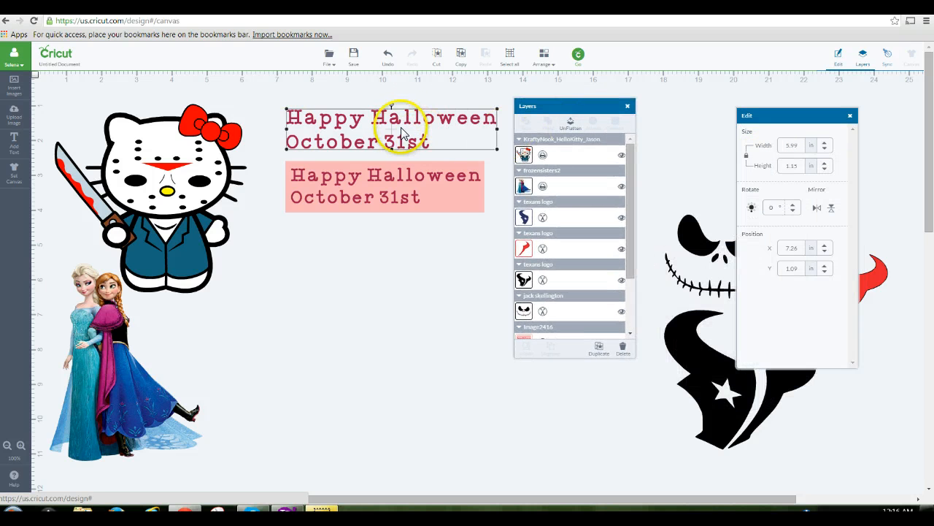
drag(396, 193, 393, 204)
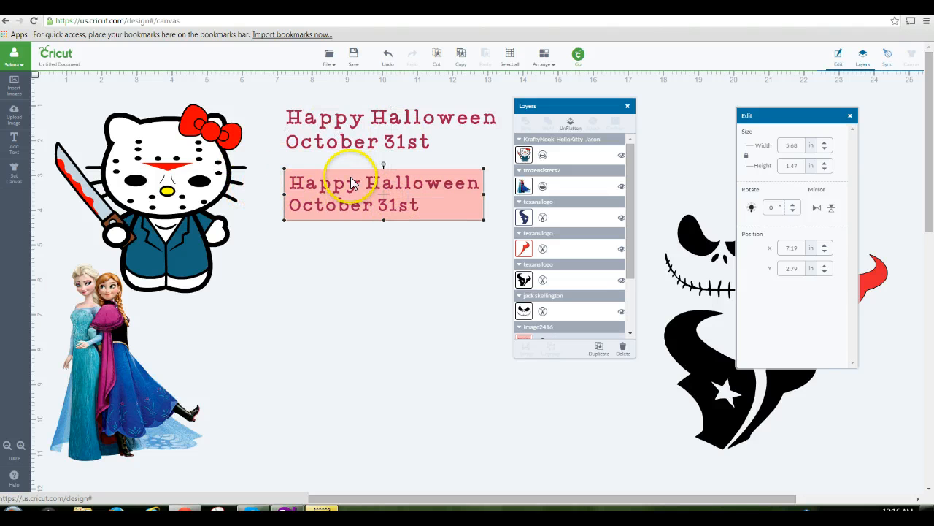
- Compare the two Happy Halloween images and shift the plain one up slightly to about X 7.25, Y 0.96 in
click(352, 126)
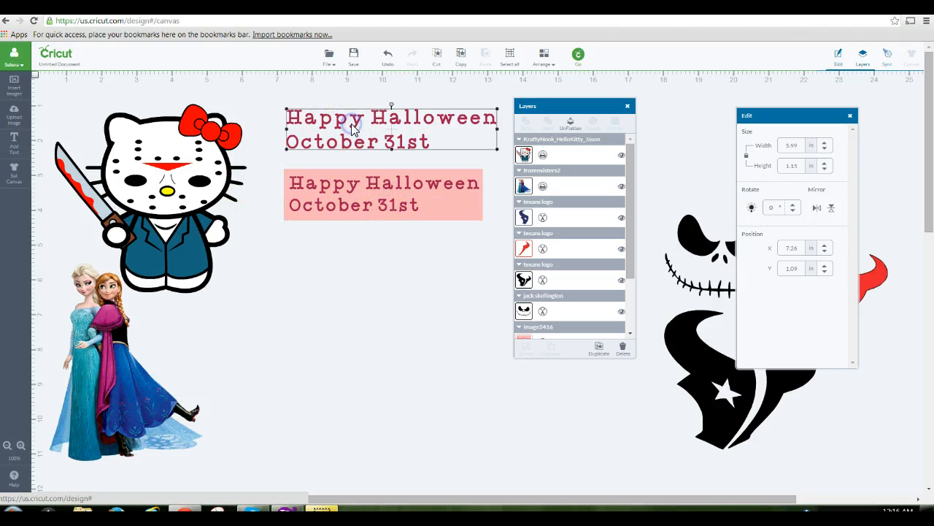
click(358, 185)
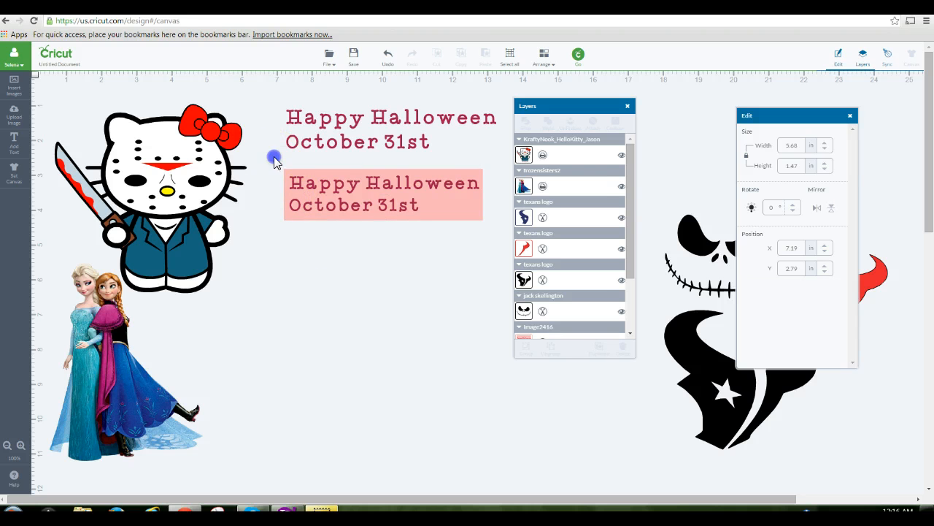
drag(273, 156, 501, 235)
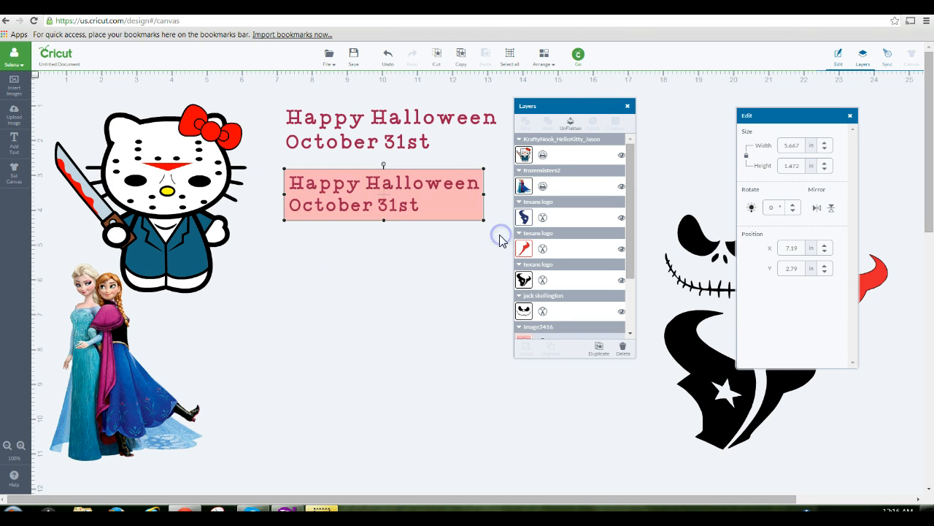
click(357, 257)
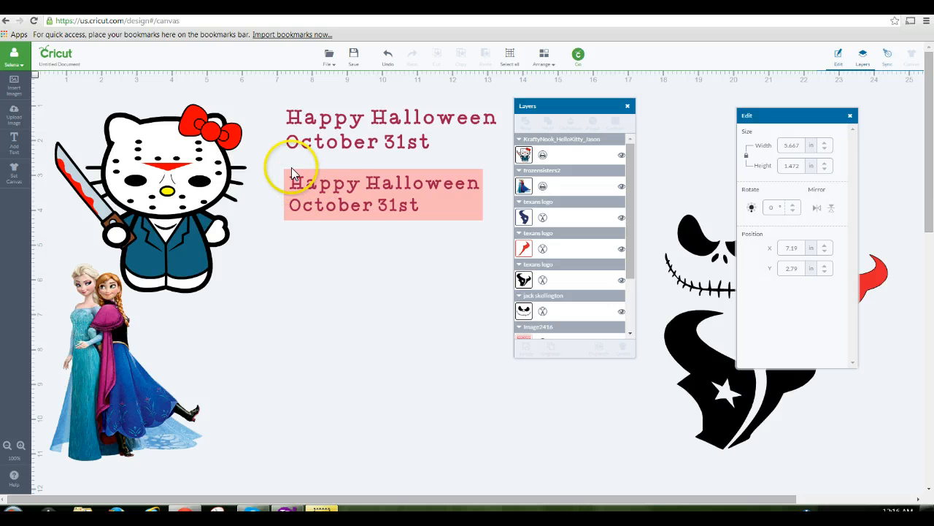
click(307, 122)
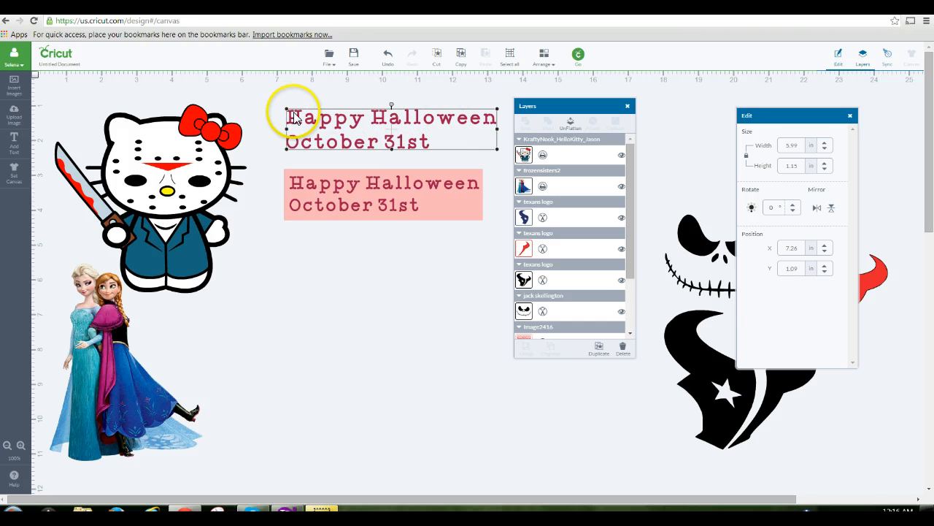
click(356, 113)
mouse_move(356, 115)
mouse_down()
mouse_move(373, 109)
mouse_move(365, 117)
mouse_up()
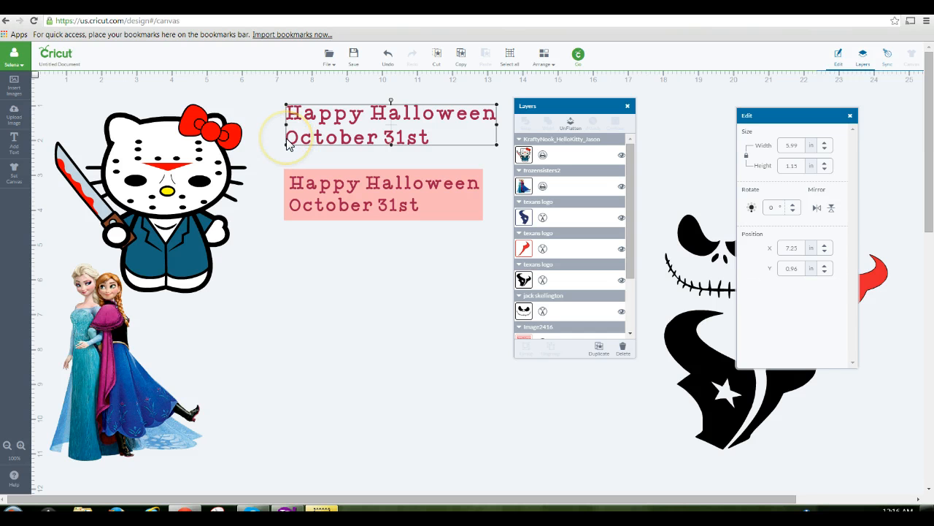
click(301, 138)
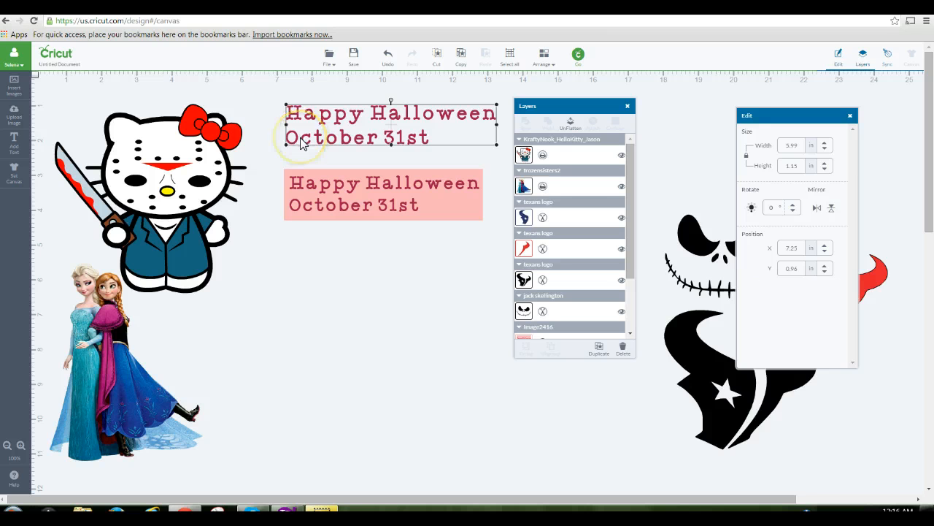
click(346, 206)
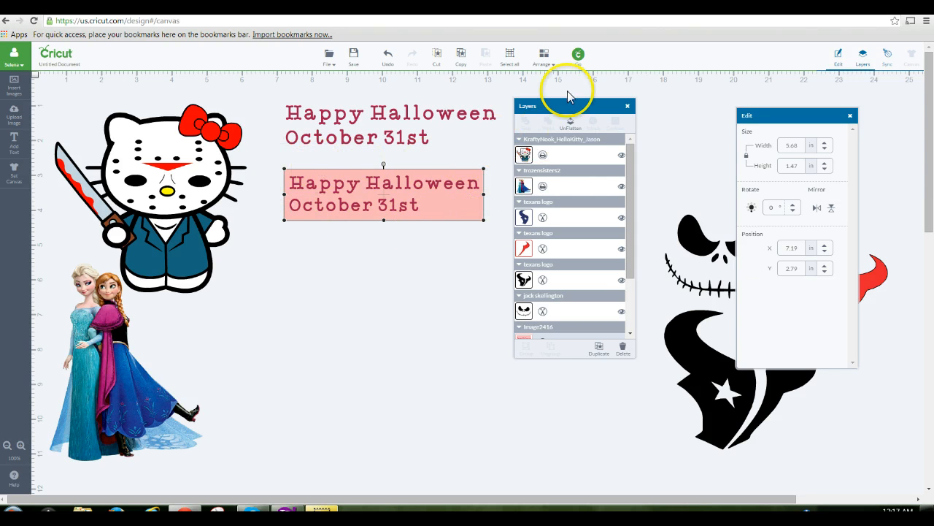
- Open the mat preview and examine the bleed setting and its effect on the Happy Halloween, frozensisters2 and Hello Kitty mats
click(579, 55)
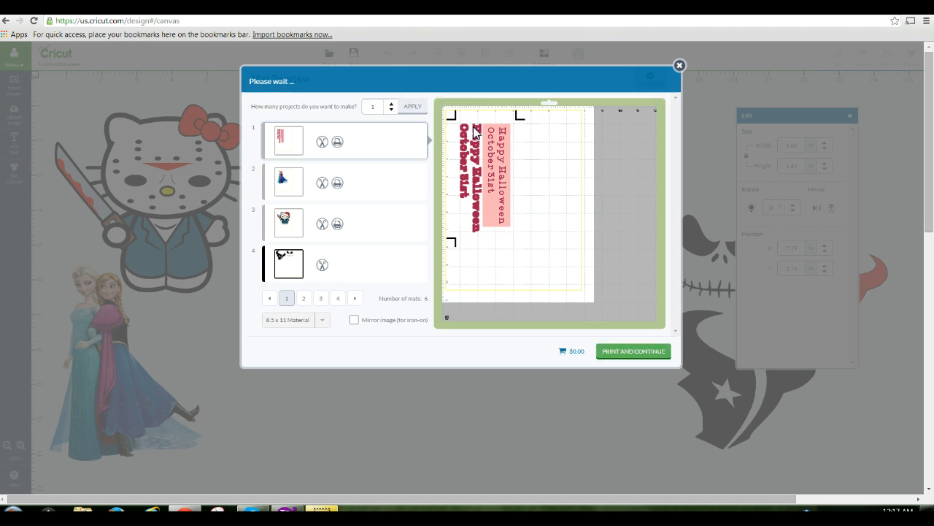
click(473, 127)
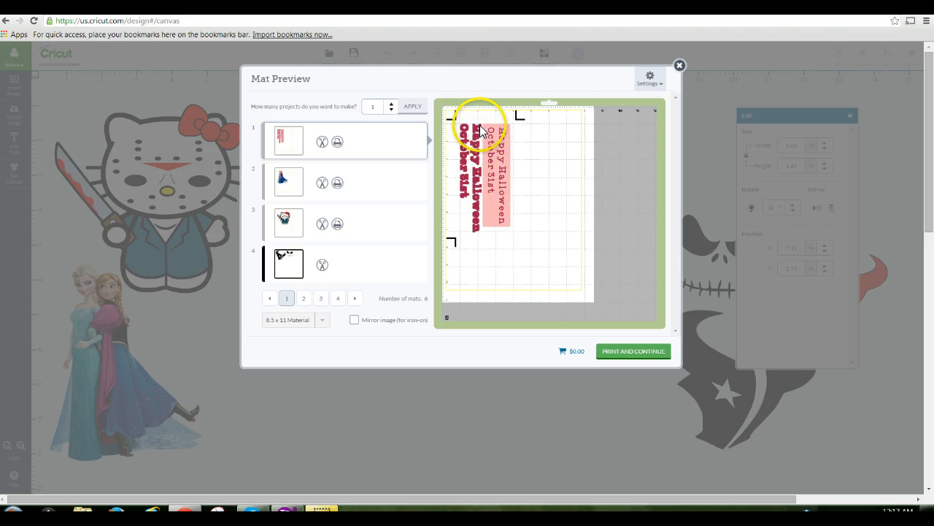
click(653, 81)
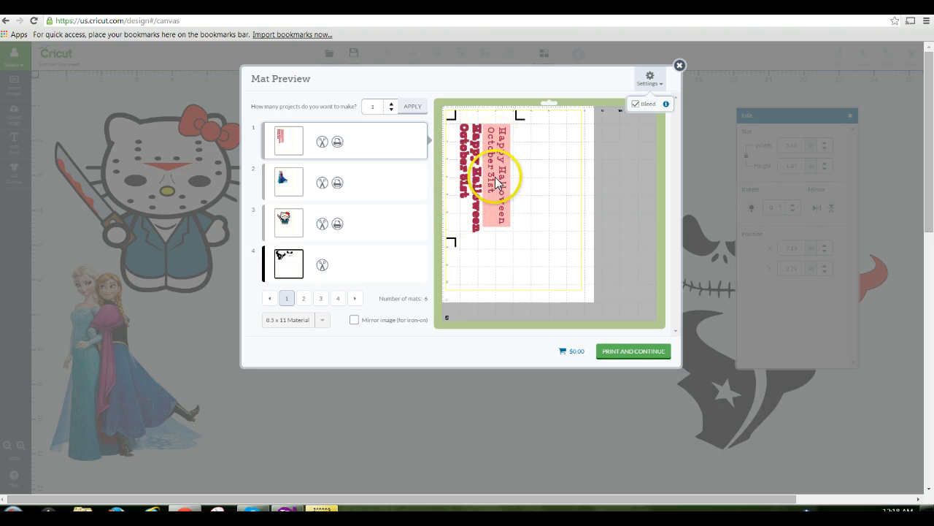
drag(502, 223, 475, 198)
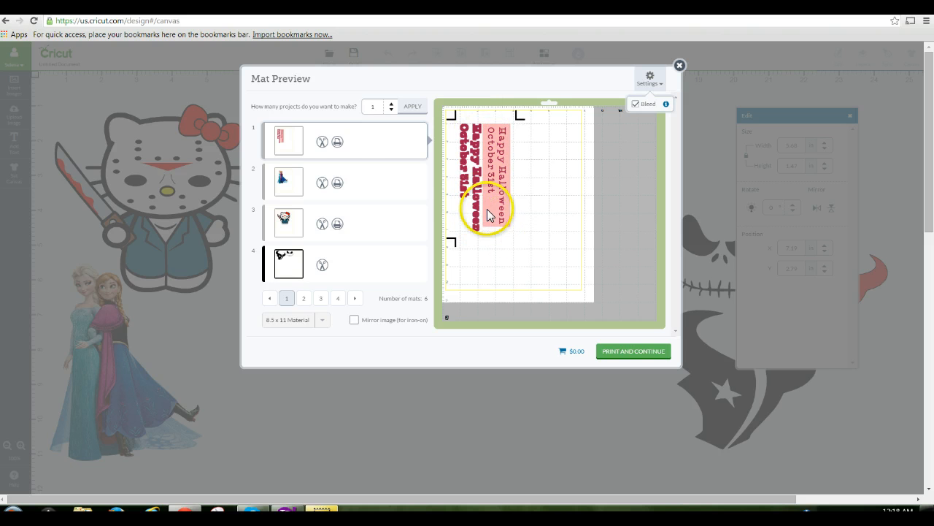
click(284, 179)
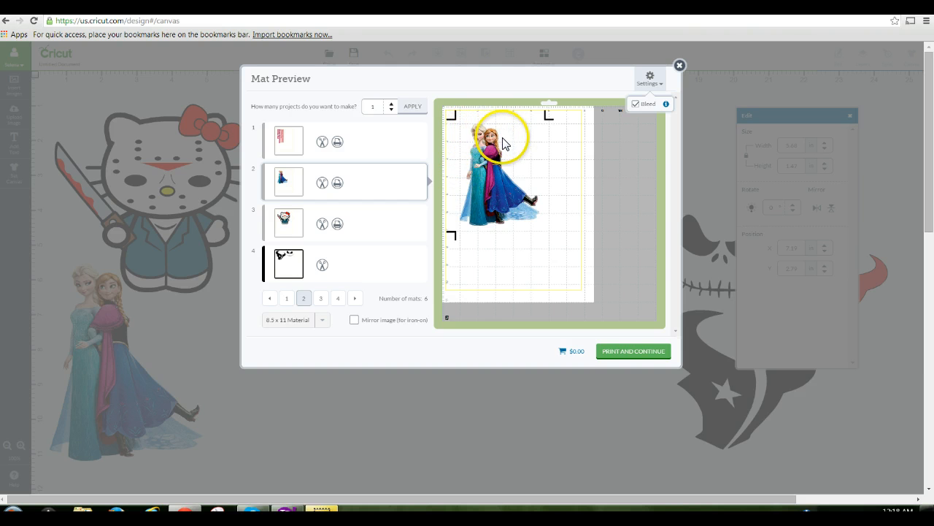
click(287, 221)
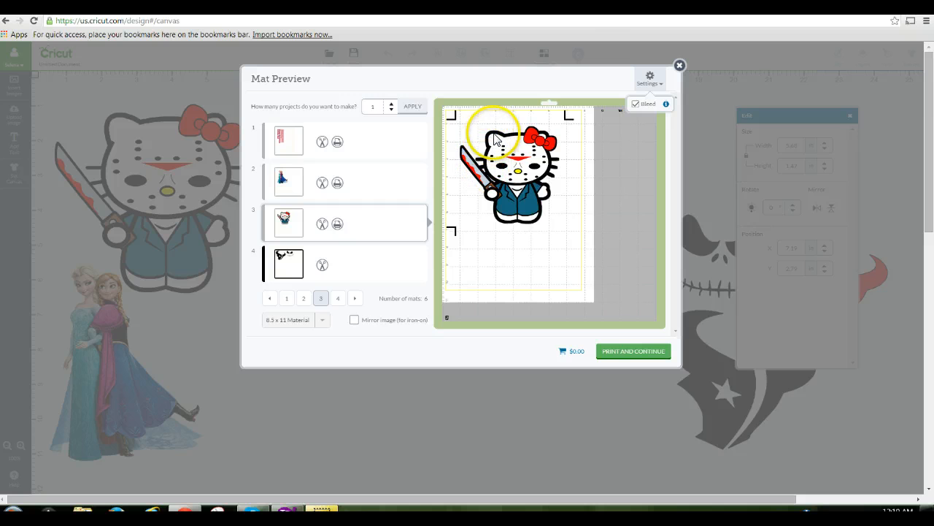
- Turn off bleed, compare the frozensisters2 and Happy Halloween mats without it, and turn bleed back on
click(633, 105)
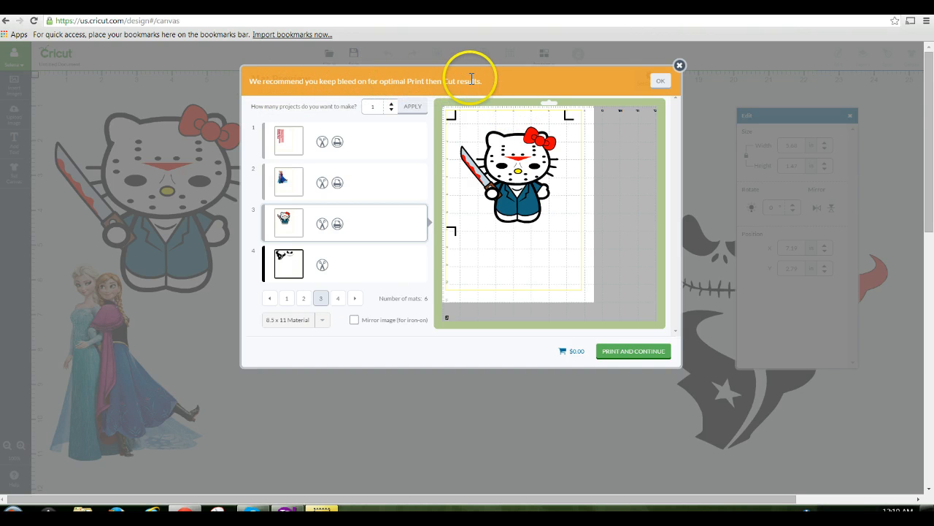
click(296, 178)
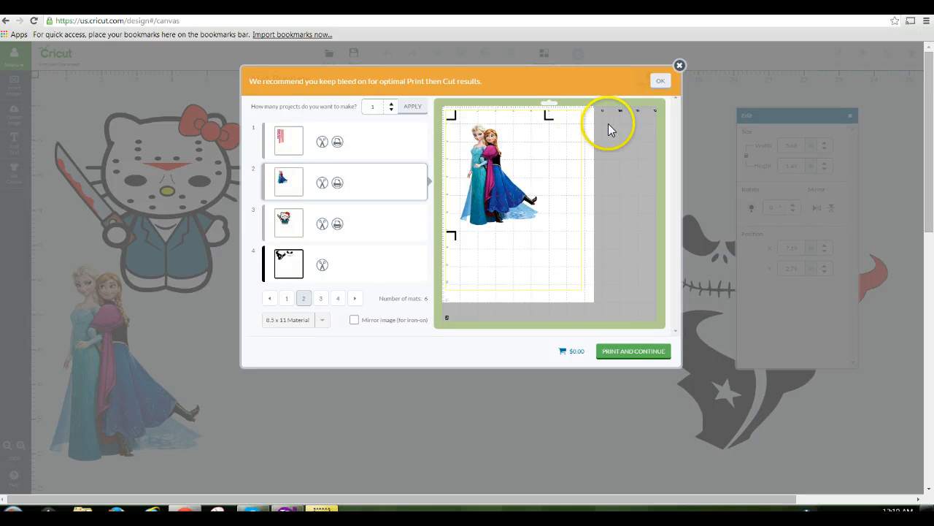
click(315, 137)
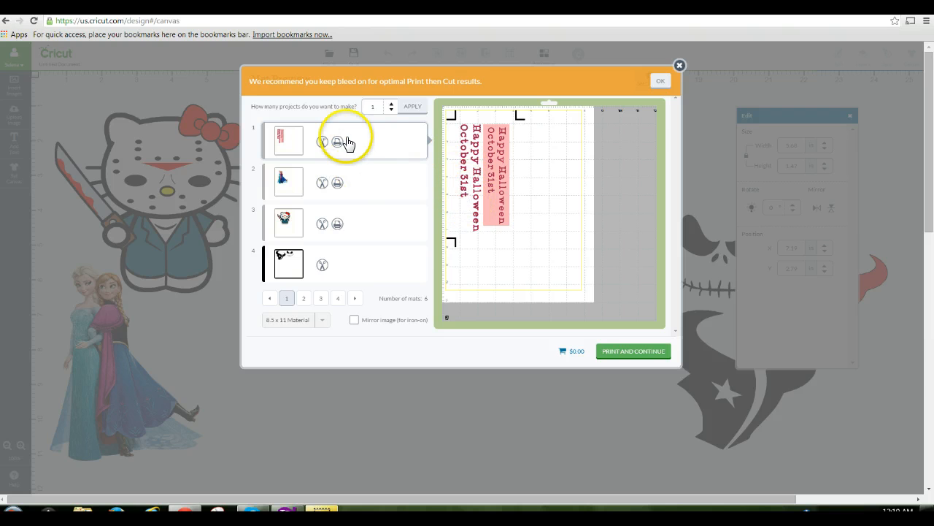
click(660, 81)
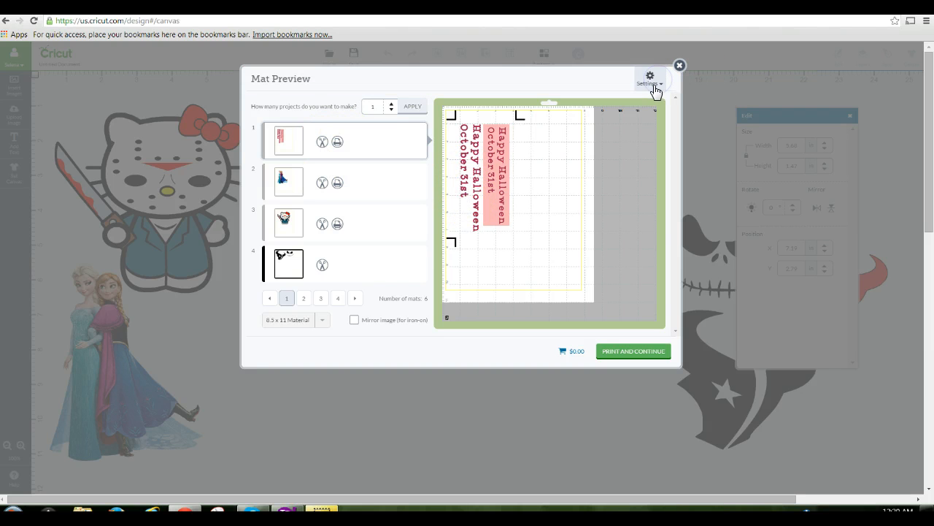
click(650, 79)
click(634, 105)
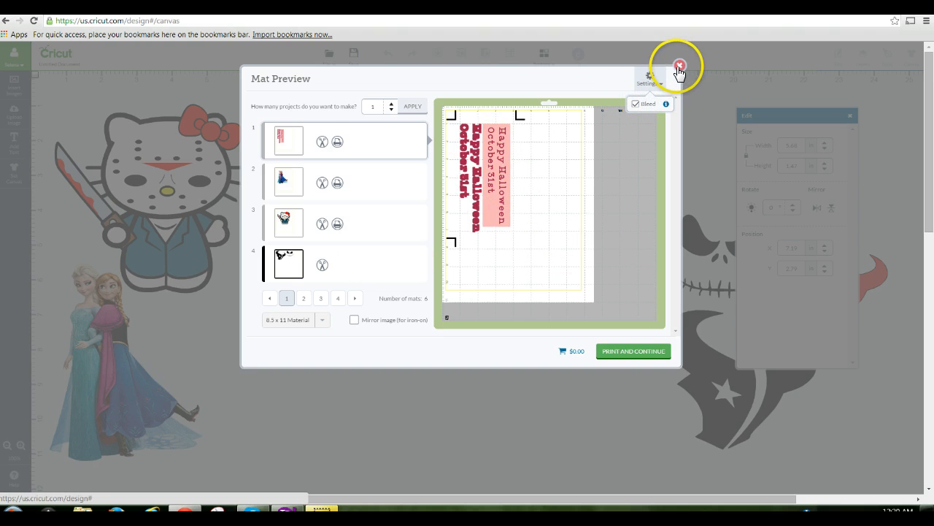
- Check the frozensisters2 and Hello Kitty mats with bleed on and return to the canvas
click(298, 196)
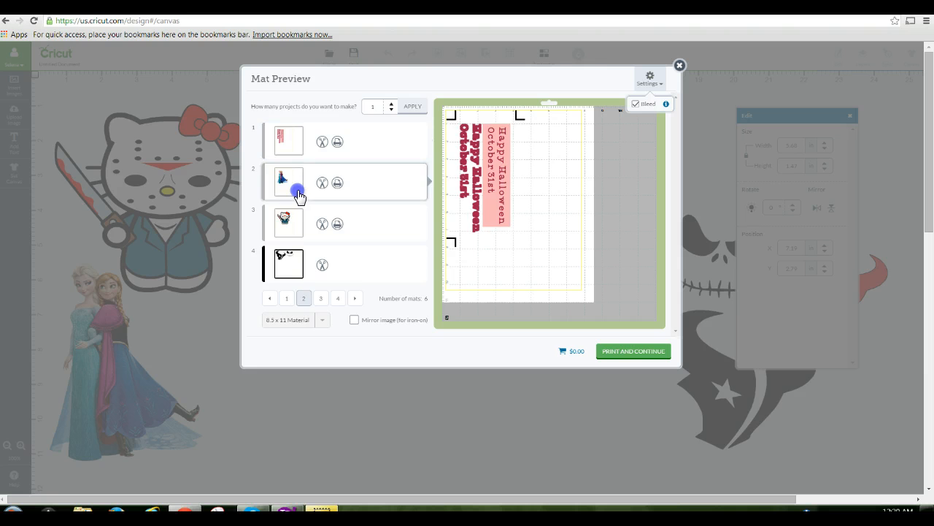
click(294, 223)
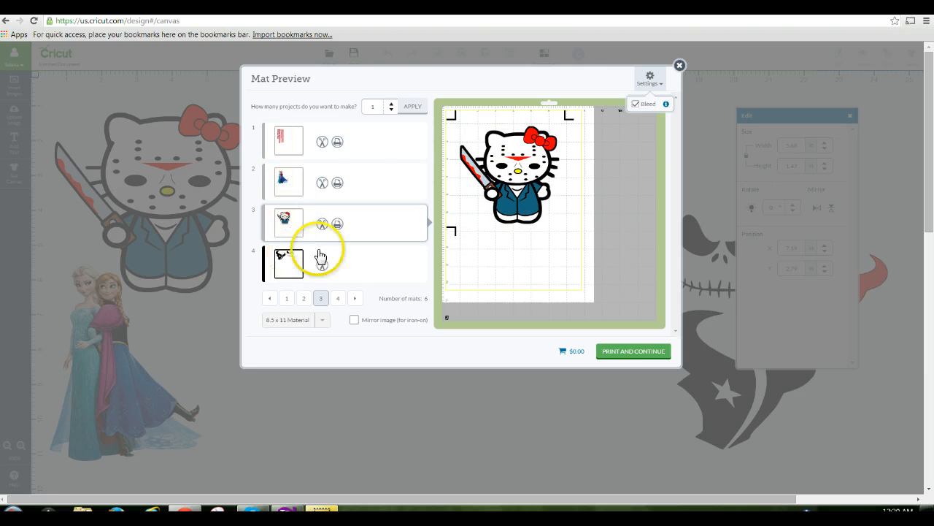
click(679, 66)
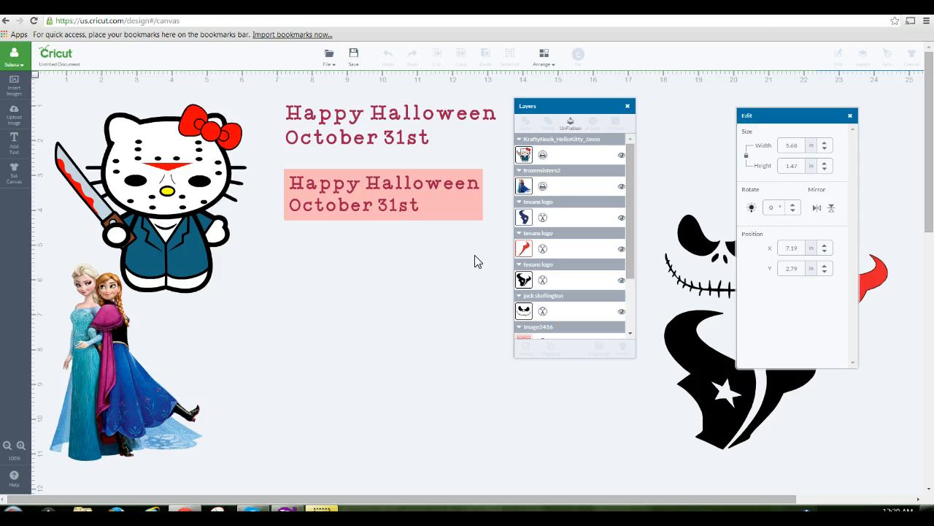
- Move the black Texans logo below the Happy Halloween images, to about X 7.8, Y 5.95 in
drag(569, 109, 362, 116)
drag(765, 117, 537, 107)
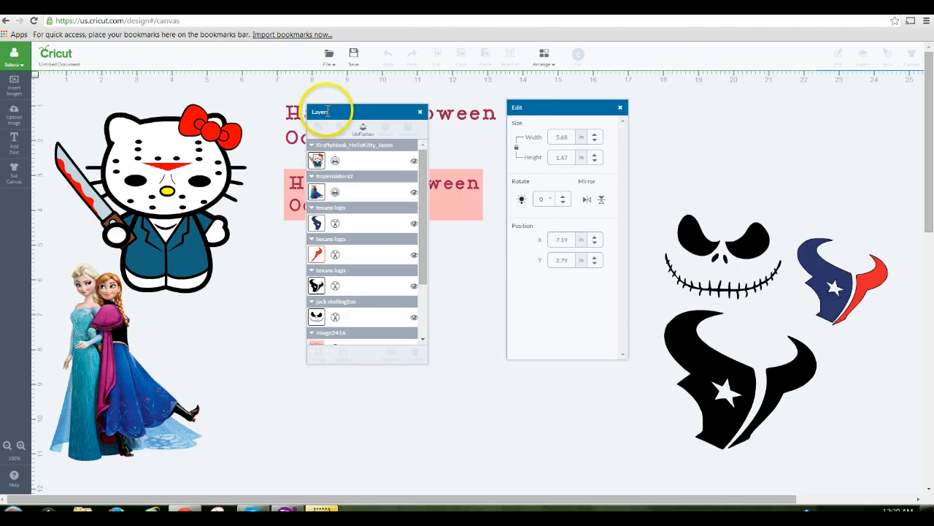
drag(337, 107, 705, 98)
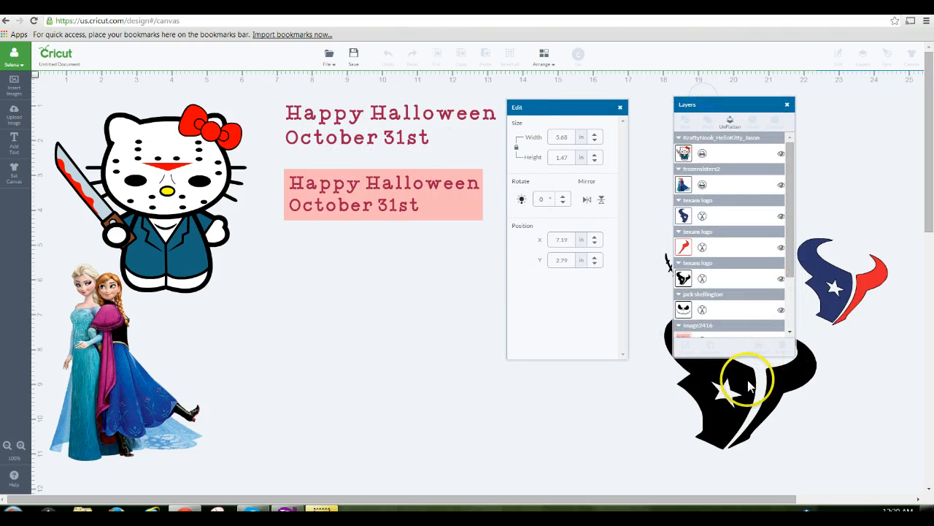
drag(692, 394, 334, 363)
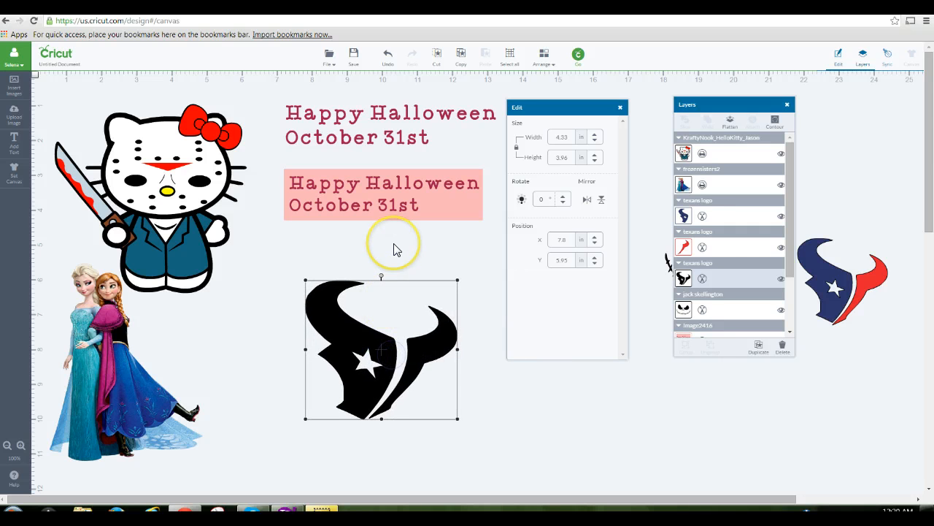